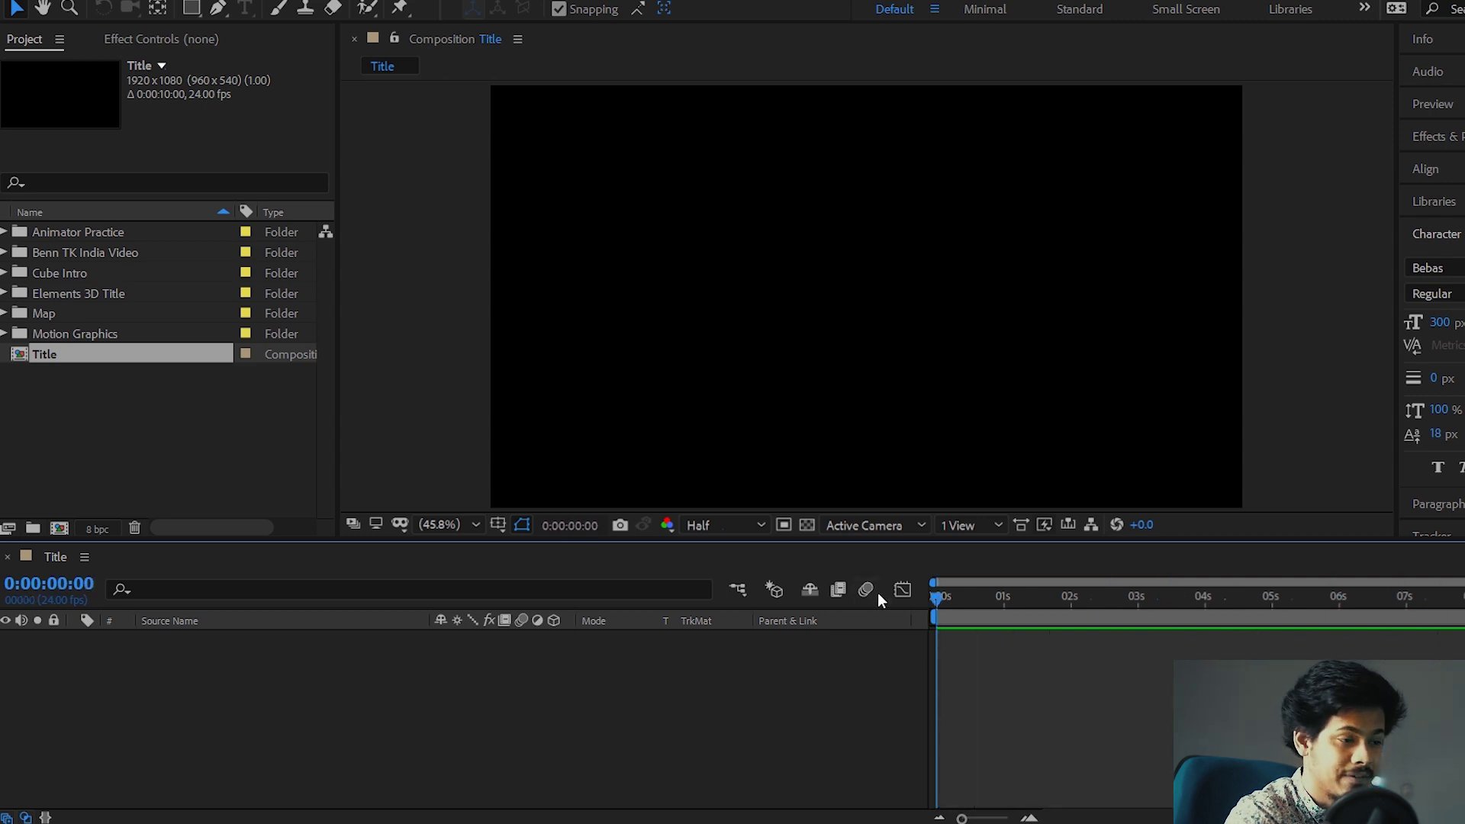
Import the video.mp4 footage file from the Downloads folder into the project.
{"action": "left_click", "coordinate": [259, 450]}
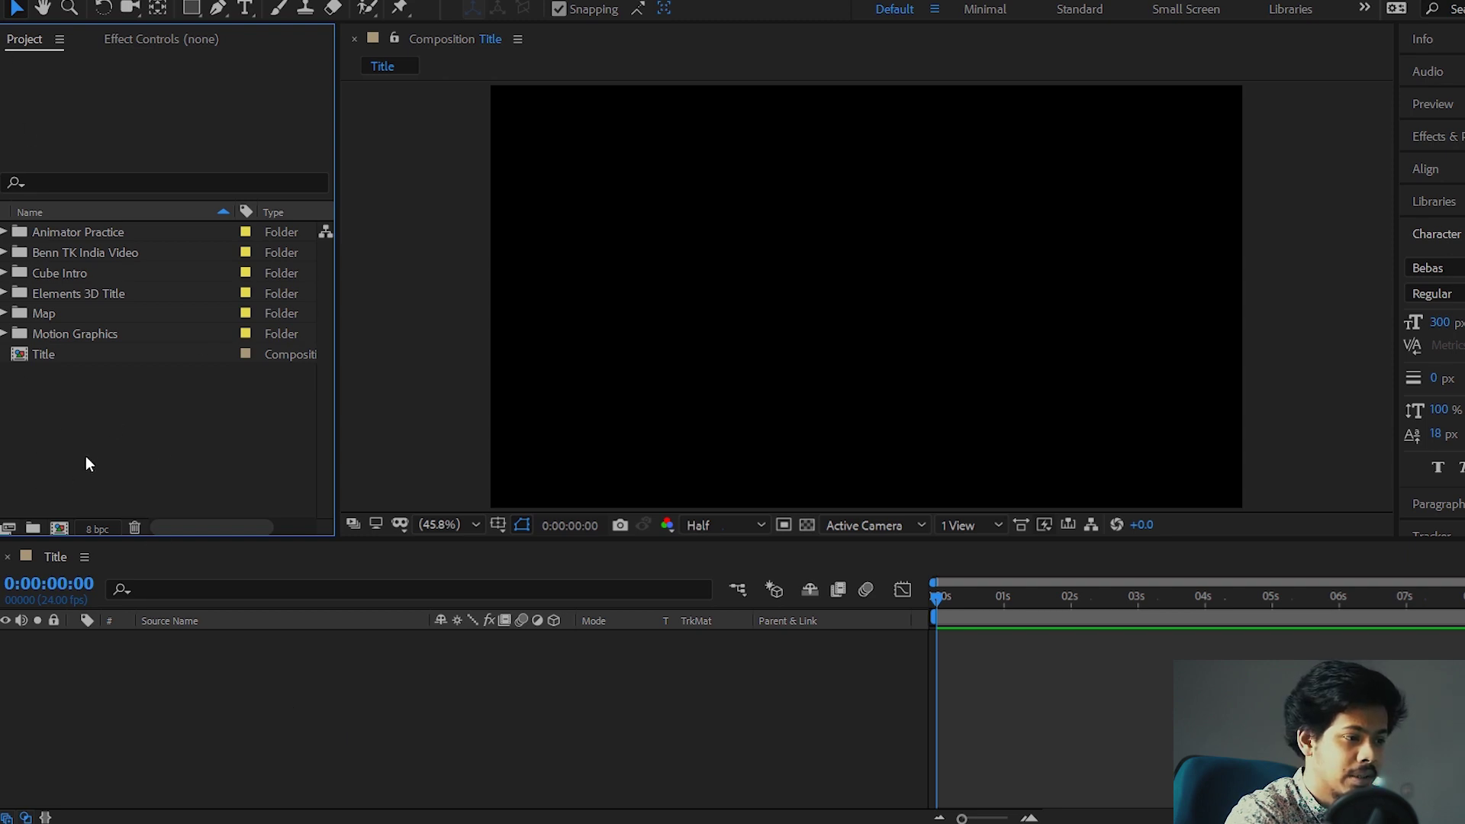
{"action": "double_click", "coordinate": [106, 417]}
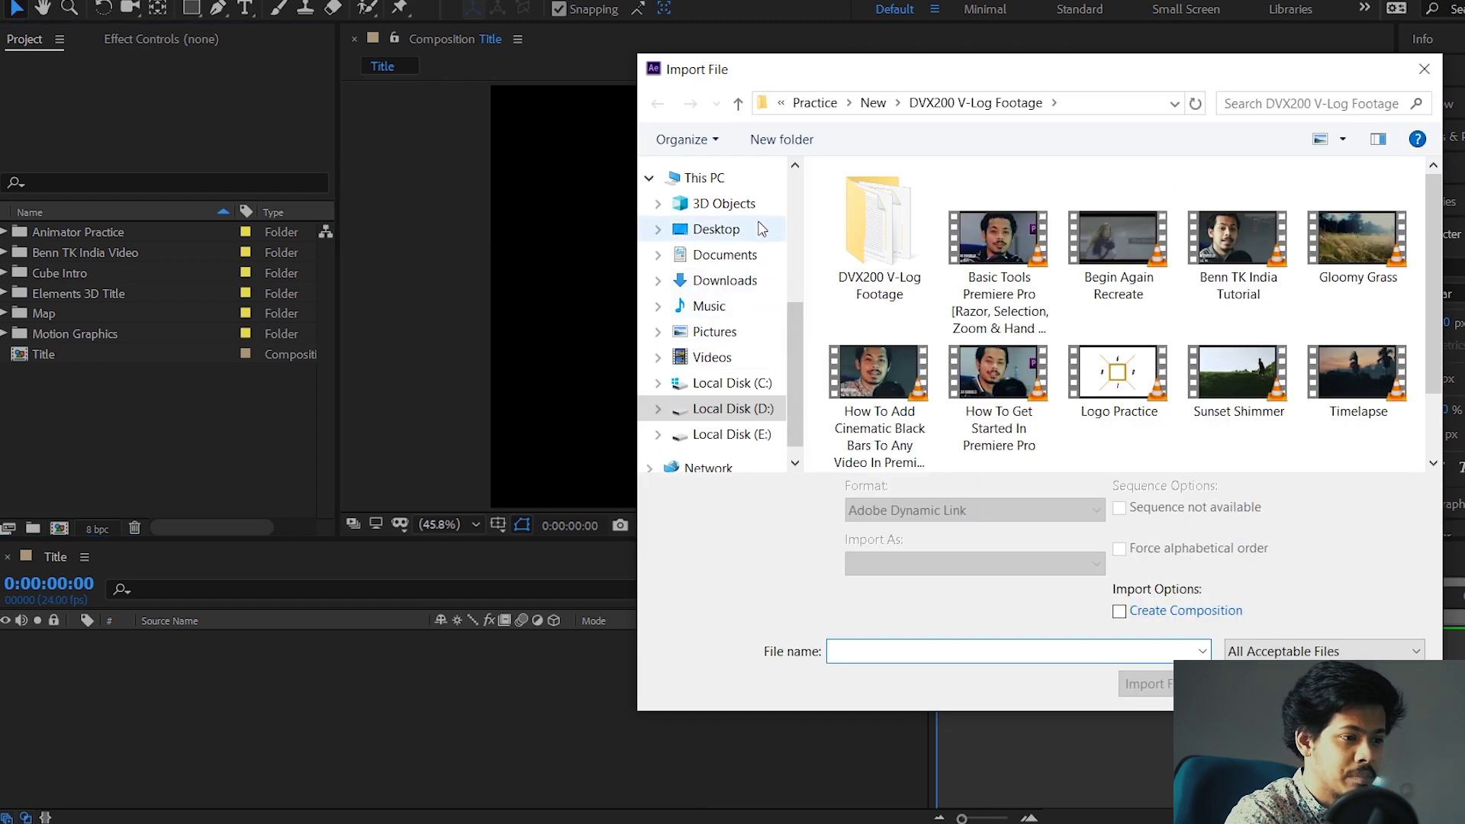
{"action": "left_click", "coordinate": [724, 280]}
{"action": "left_click", "coordinate": [1015, 296]}
{"action": "left_click", "coordinate": [1272, 683]}
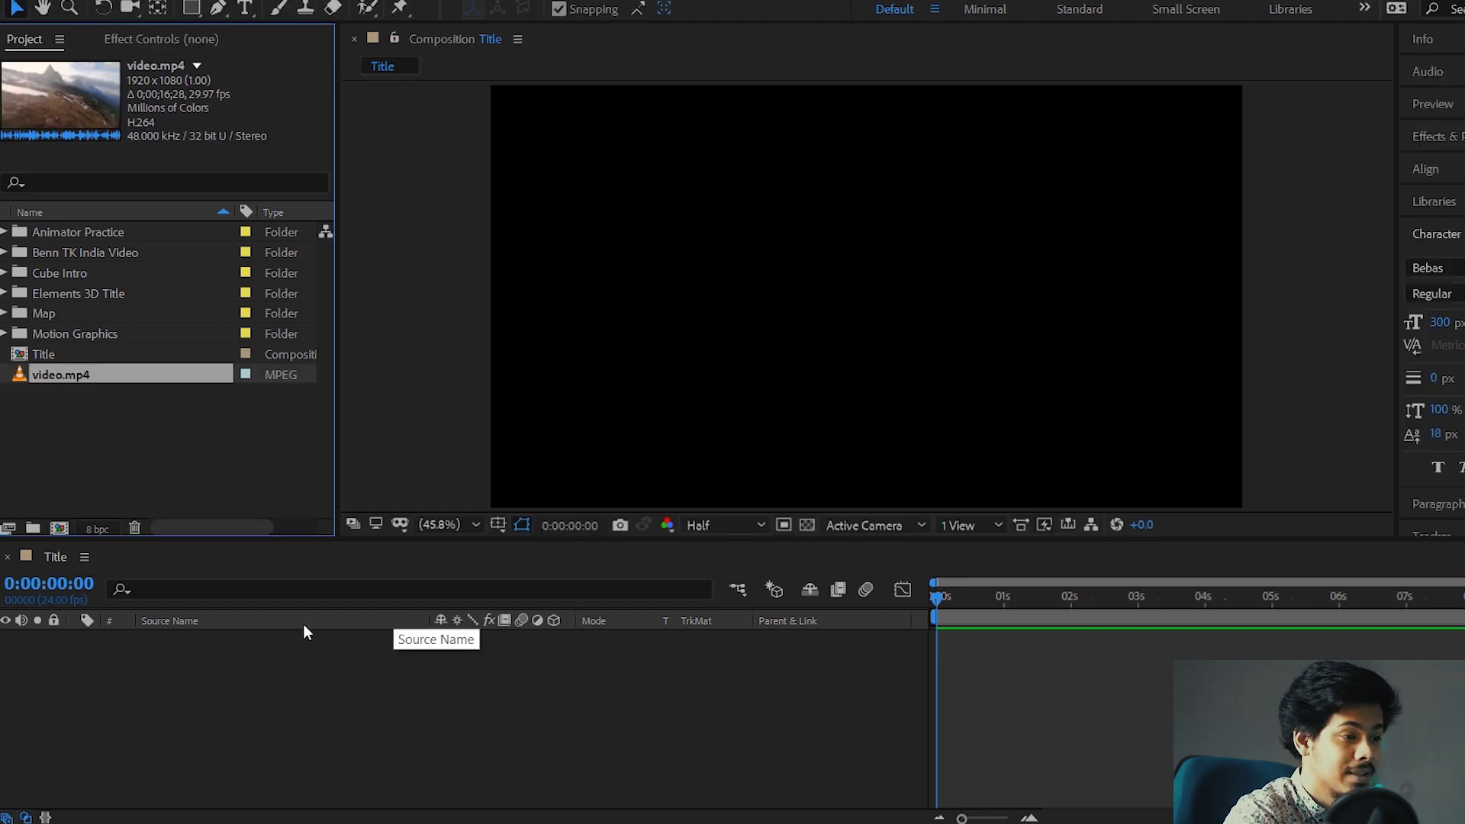
Add the video.mp4 footage to the Title composition as a layer starting at 0:00.
{"action": "left_click", "coordinate": [106, 447]}
{"action": "left_click", "coordinate": [62, 381]}
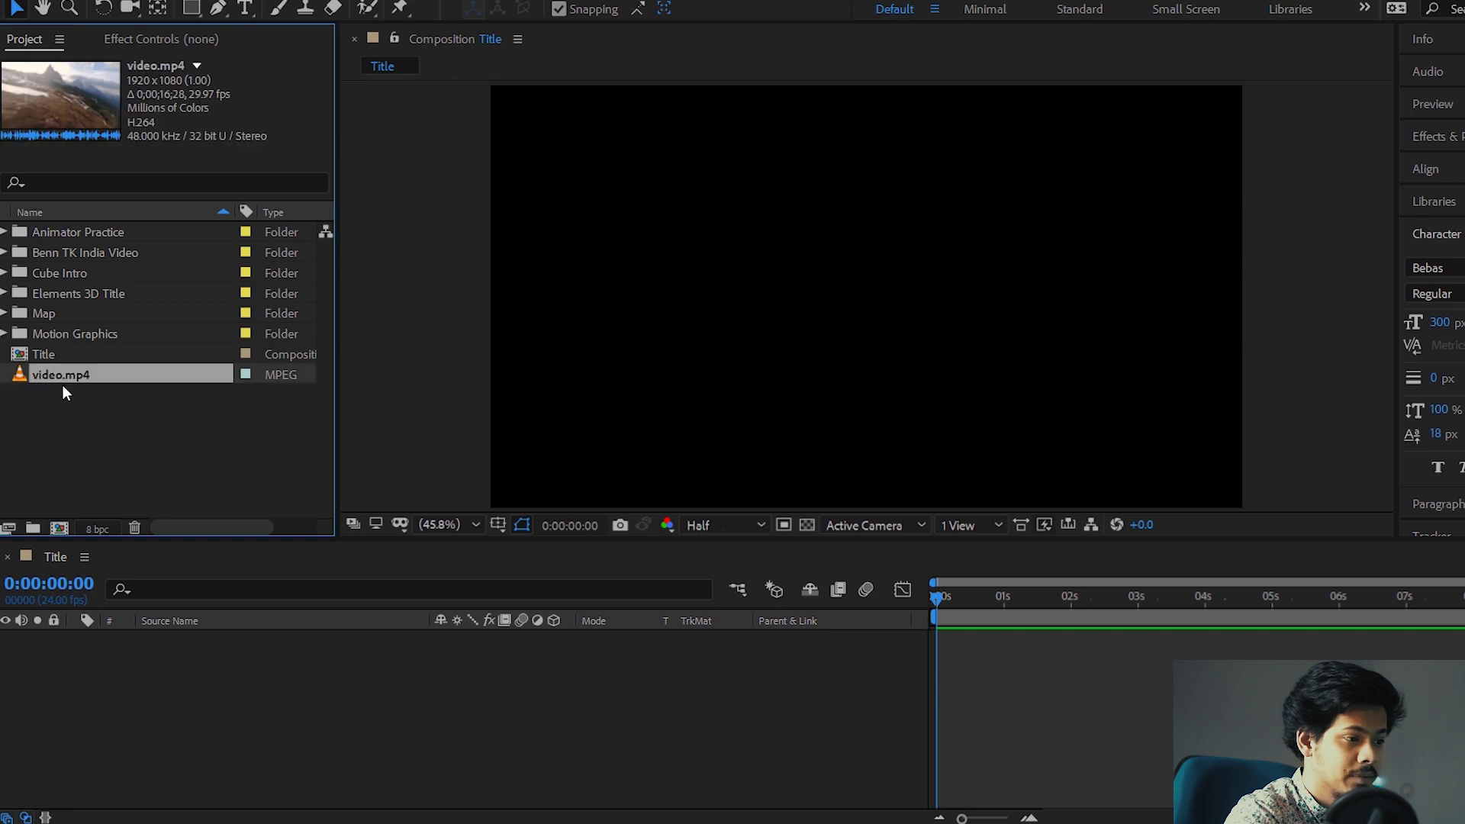
{"action": "left_click", "coordinate": [937, 602]}
{"action": "left_click_drag", "start_coordinate": [937, 601], "coordinate": [877, 606]}
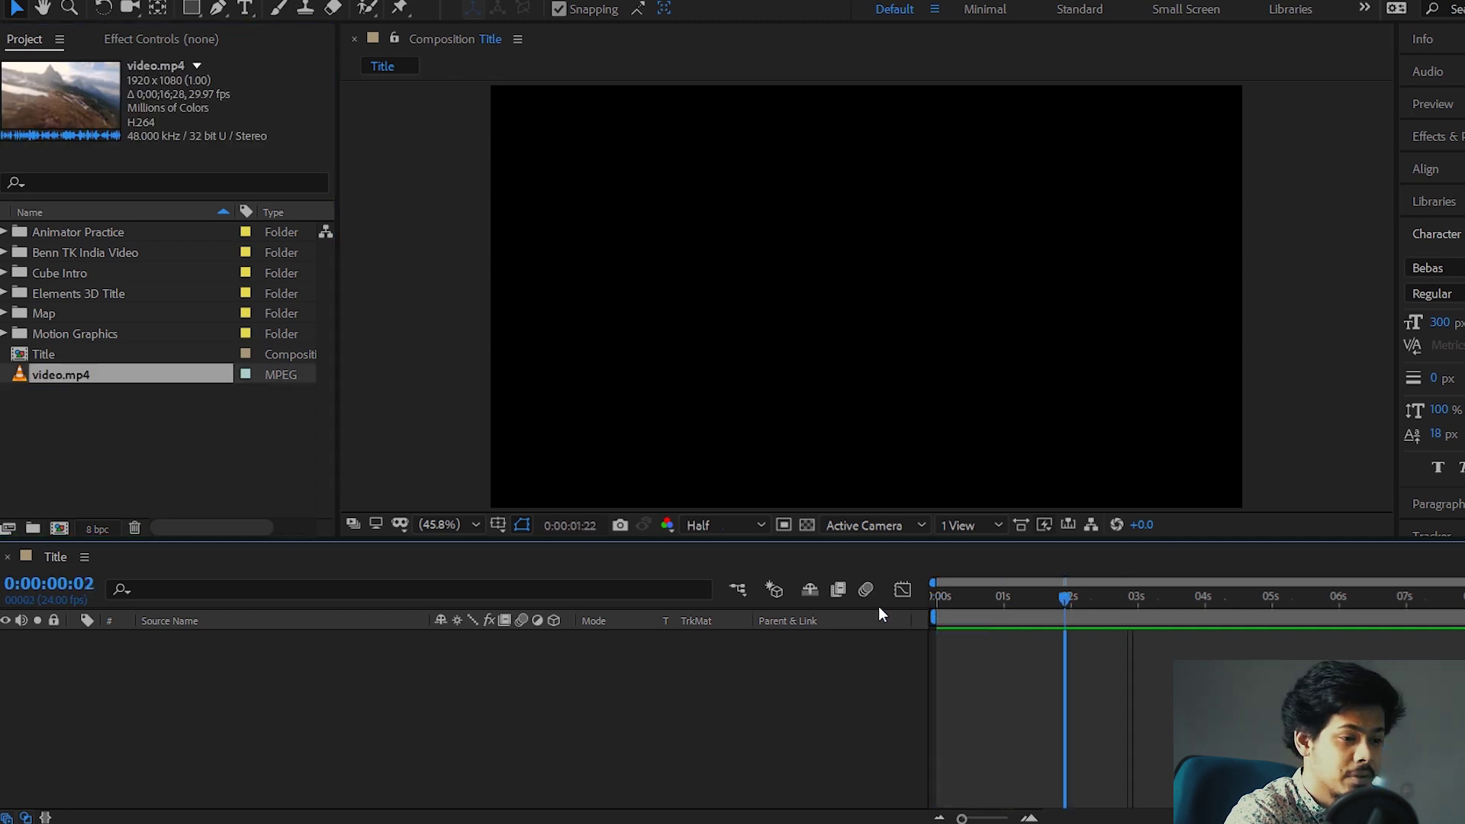
{"action": "left_click", "coordinate": [47, 398]}
{"action": "left_click", "coordinate": [91, 374]}
{"action": "left_click_drag", "start_coordinate": [91, 373], "coordinate": [160, 699]}
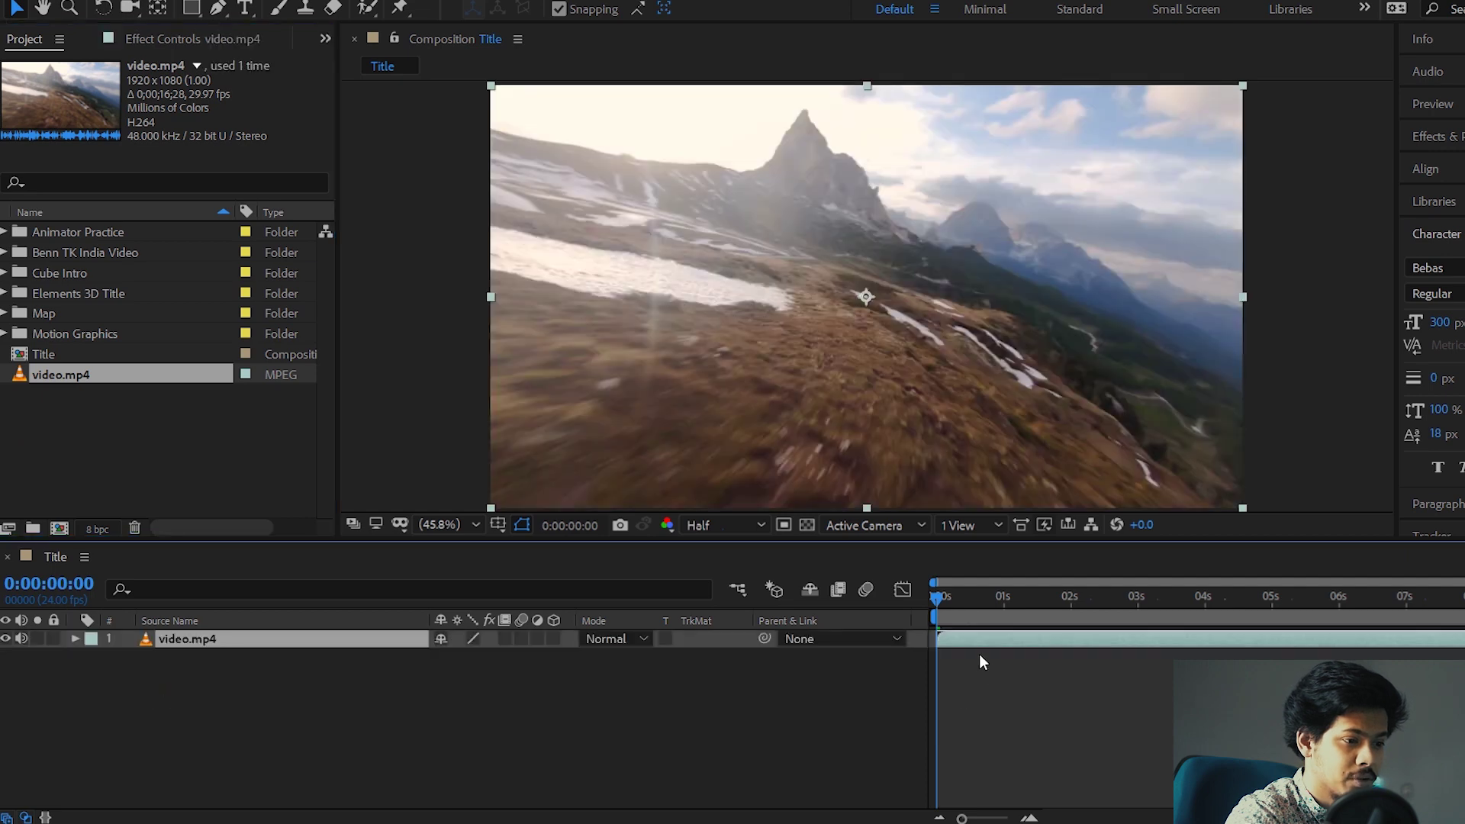
{"action": "left_click_drag", "start_coordinate": [940, 598], "coordinate": [819, 719]}
{"action": "left_click", "coordinate": [819, 725]}
{"action": "left_click_drag", "start_coordinate": [935, 597], "coordinate": [1046, 595]}
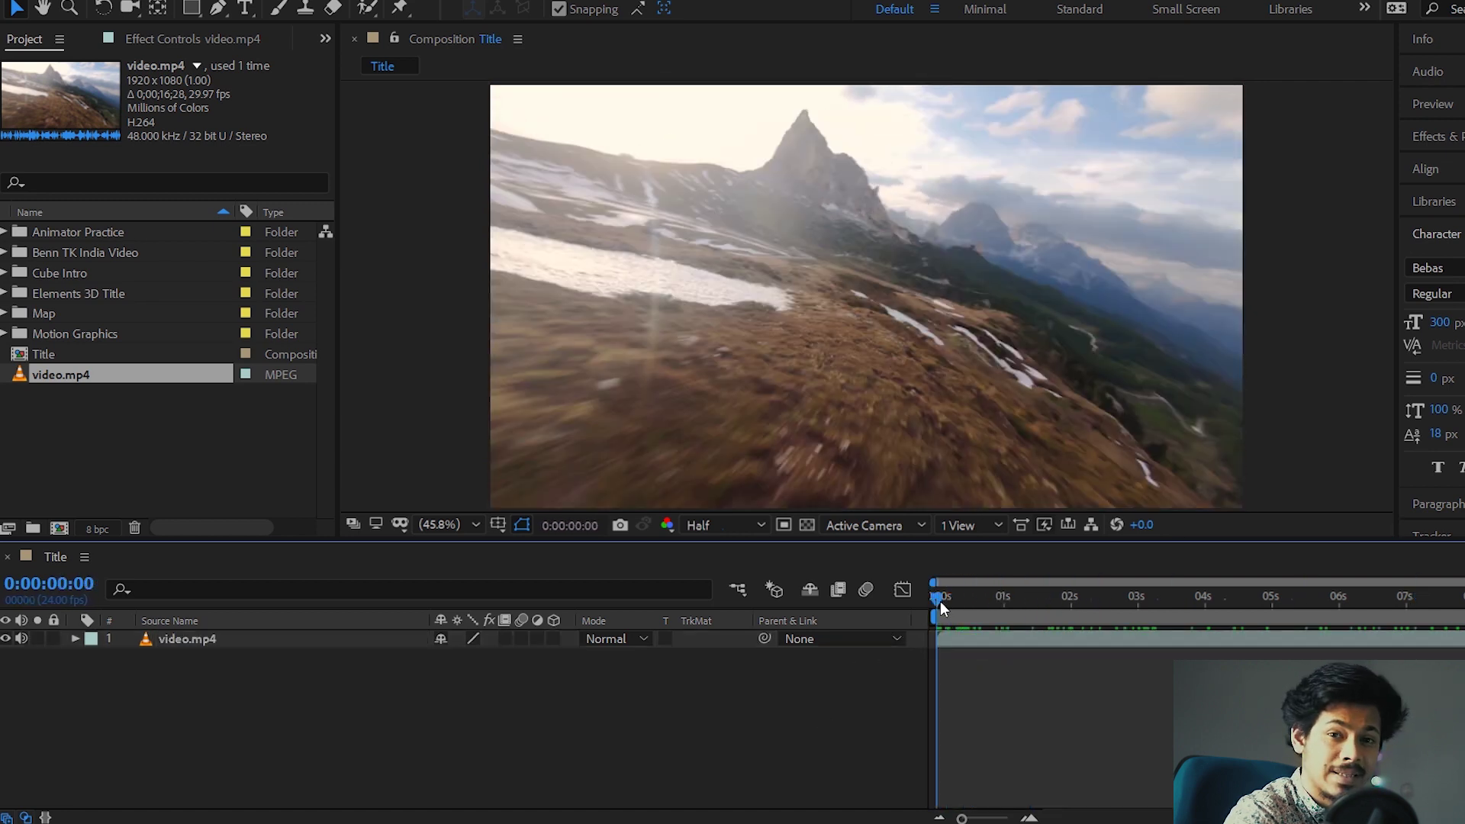
{"action": "left_click_drag", "start_coordinate": [939, 601], "coordinate": [940, 646]}
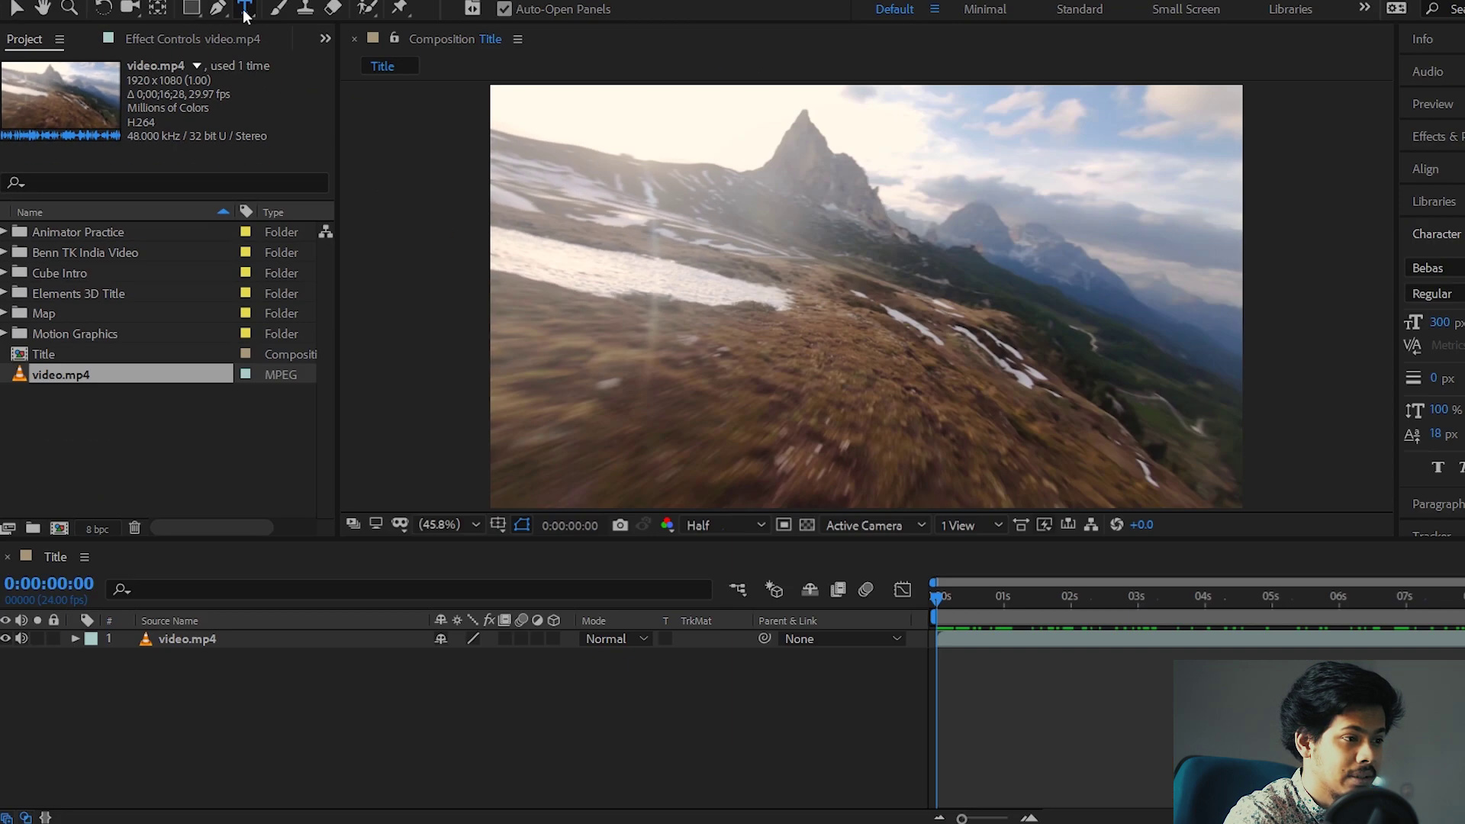
Create a text layer reading "title" over the mountain footage at the start of the composition.
{"action": "left_click", "coordinate": [446, 24]}
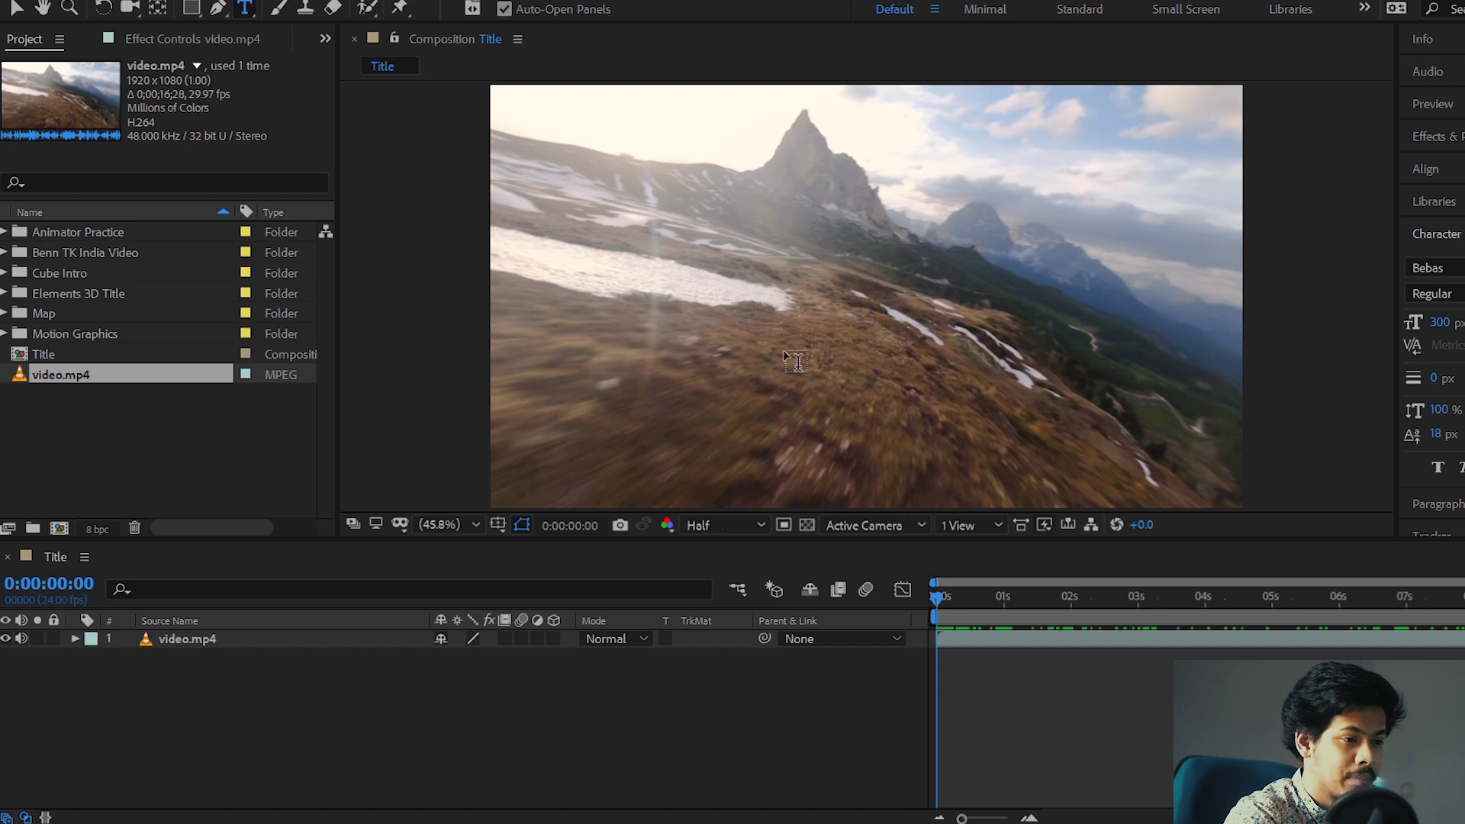
{"action": "left_click", "coordinate": [722, 302]}
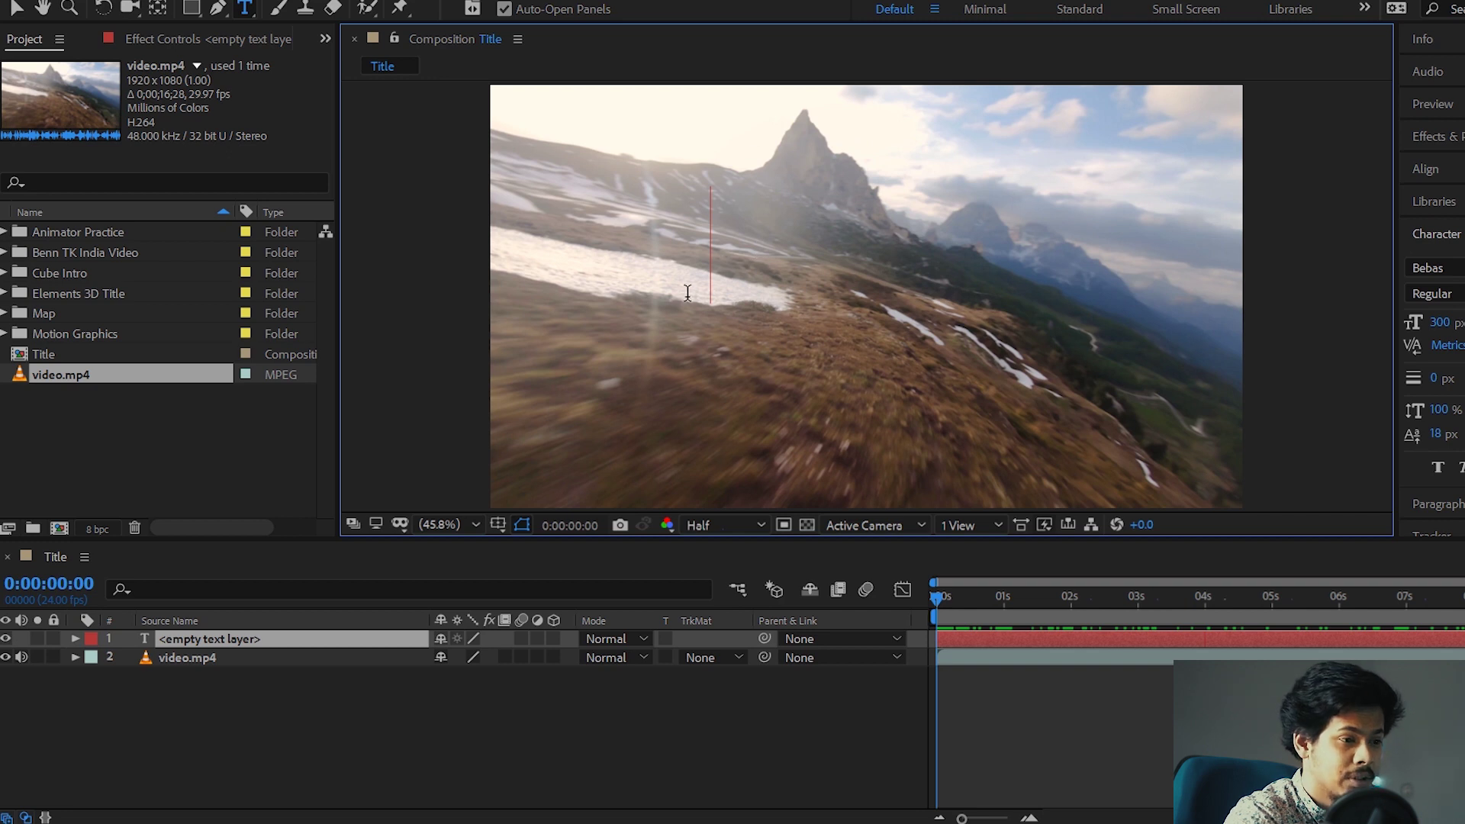
{"action": "type", "text": "title"}
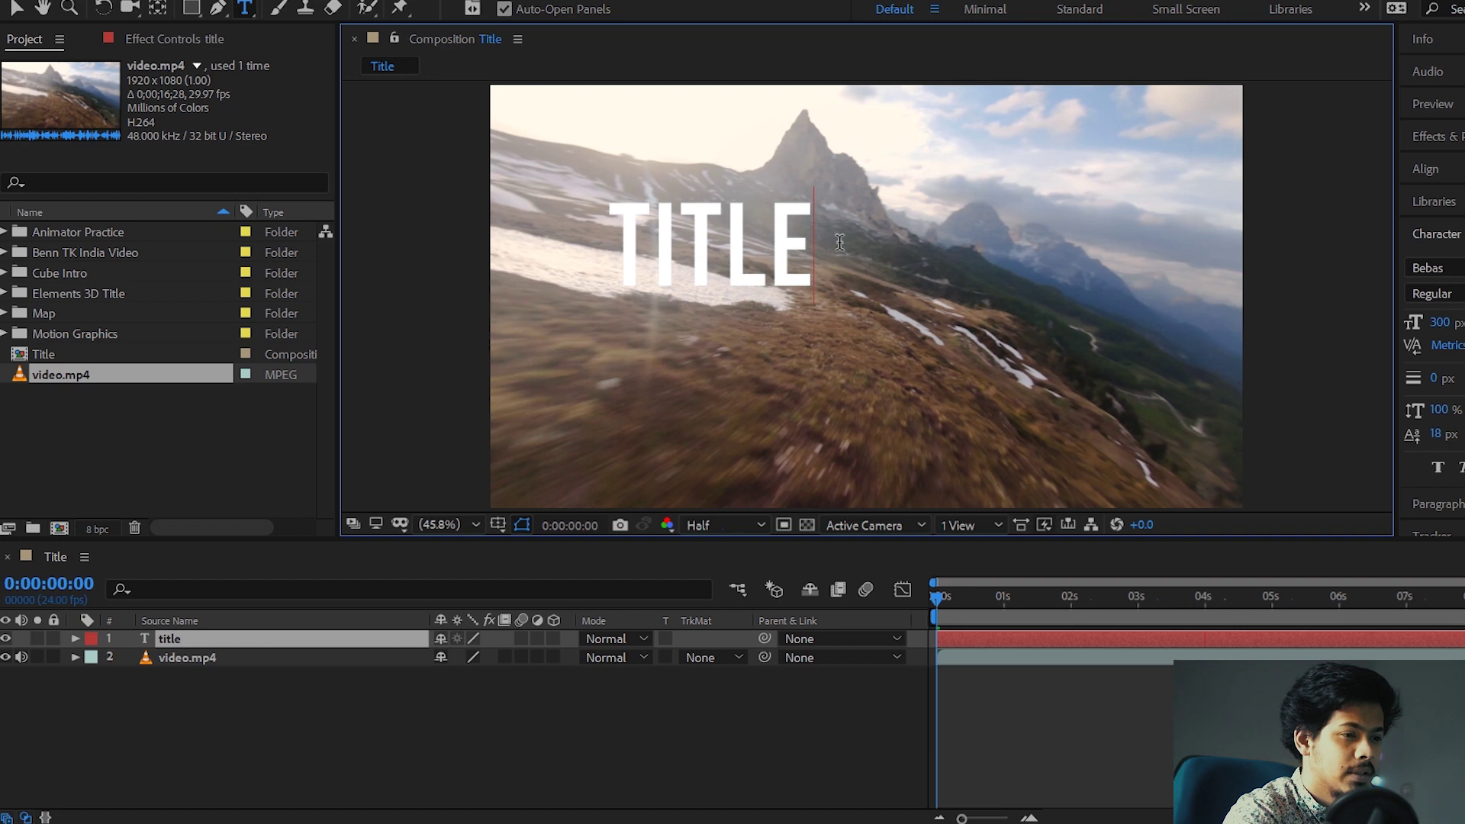
Enlarge the title text to 322 px and set its font size back to 300 px.
{"action": "left_click_drag", "start_coordinate": [832, 248], "coordinate": [599, 260]}
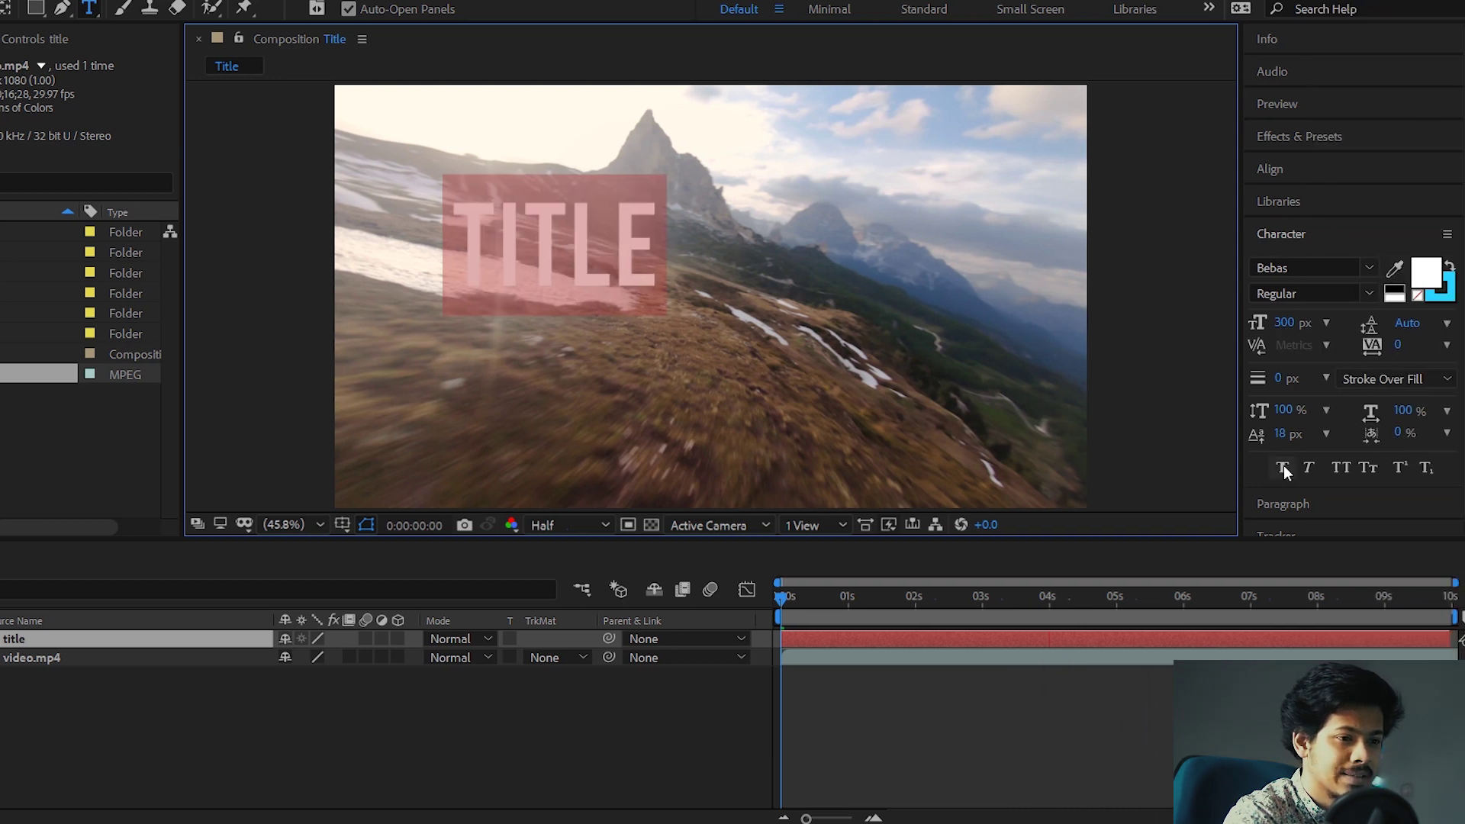
{"action": "left_click_drag", "start_coordinate": [1284, 323], "coordinate": [1312, 322]}
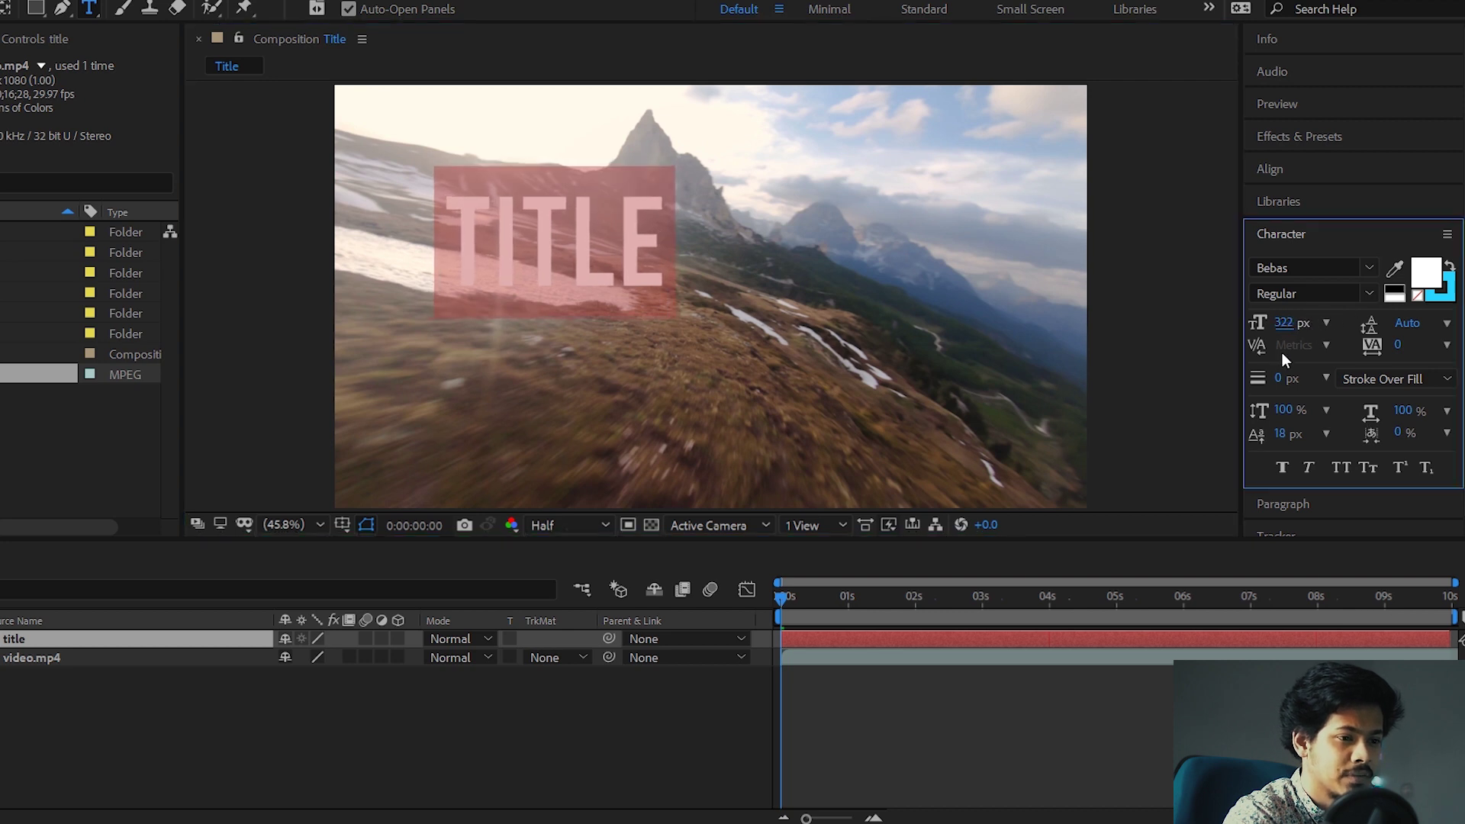
{"action": "left_click", "coordinate": [1288, 323]}
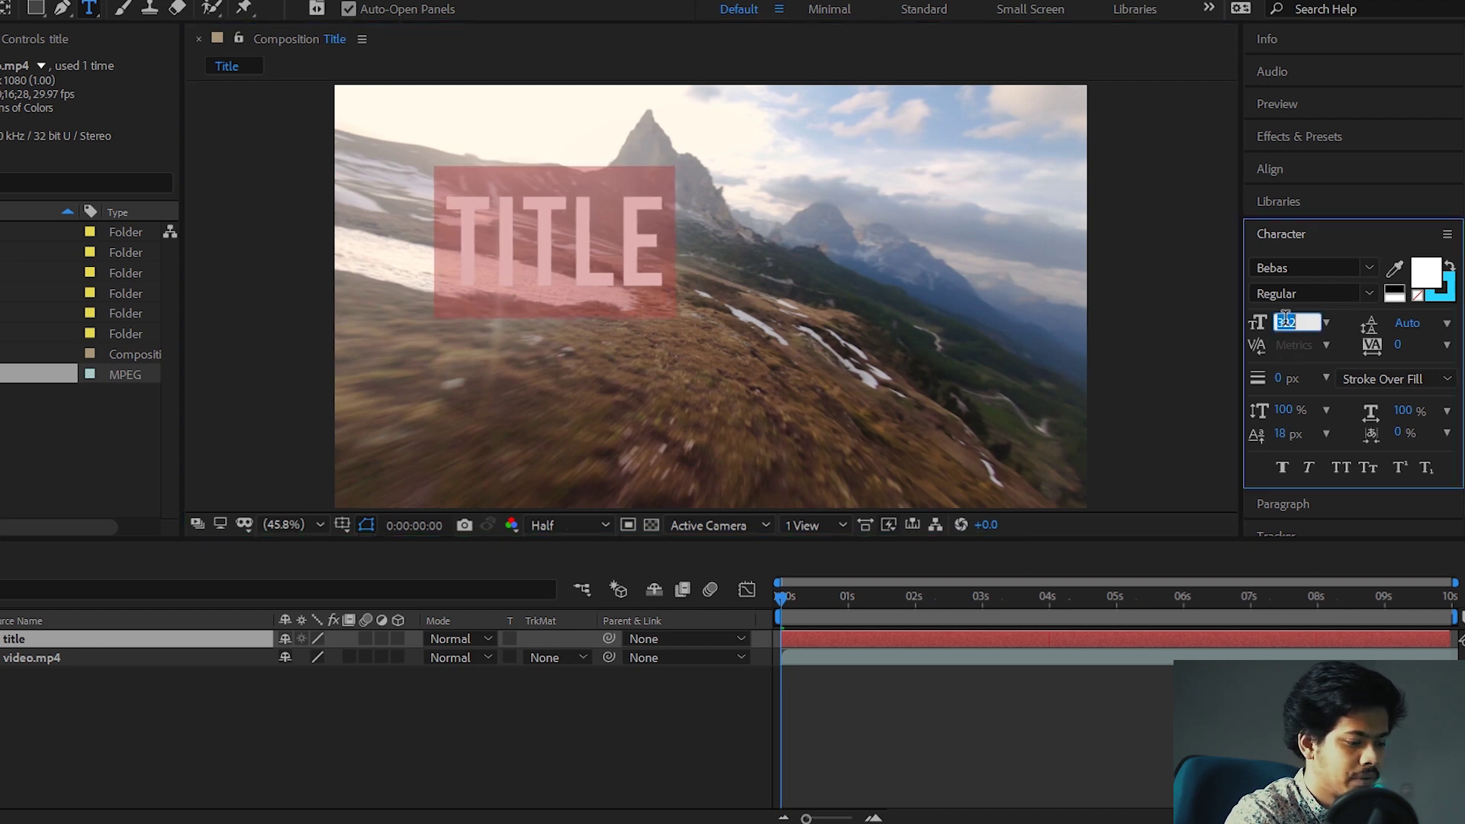
{"action": "type", "text": "300"}
{"action": "key", "text": "Return"}
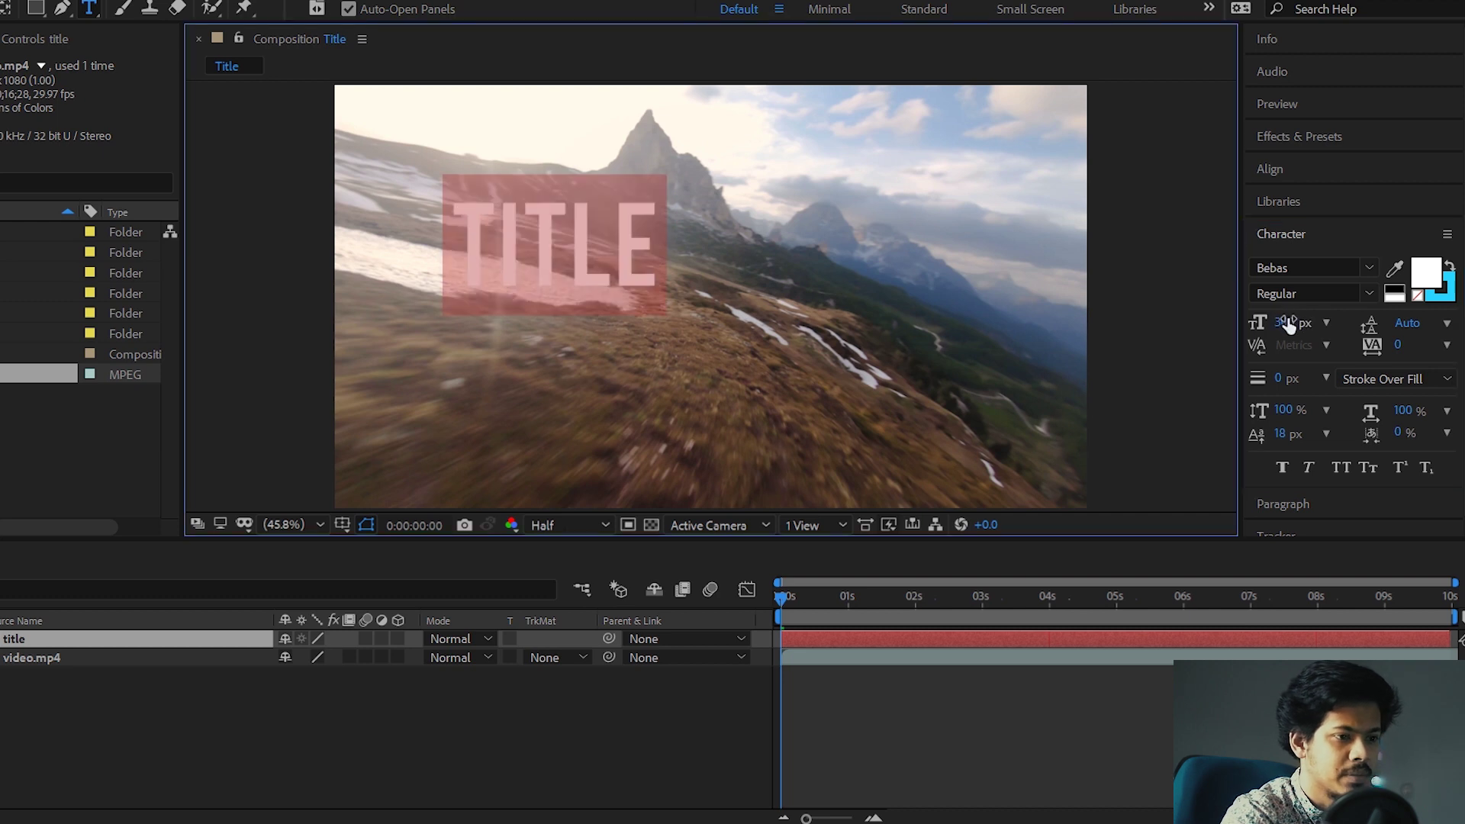
Center the title text horizontally in the composition and deselect the layer.
{"action": "left_click", "coordinate": [1311, 170]}
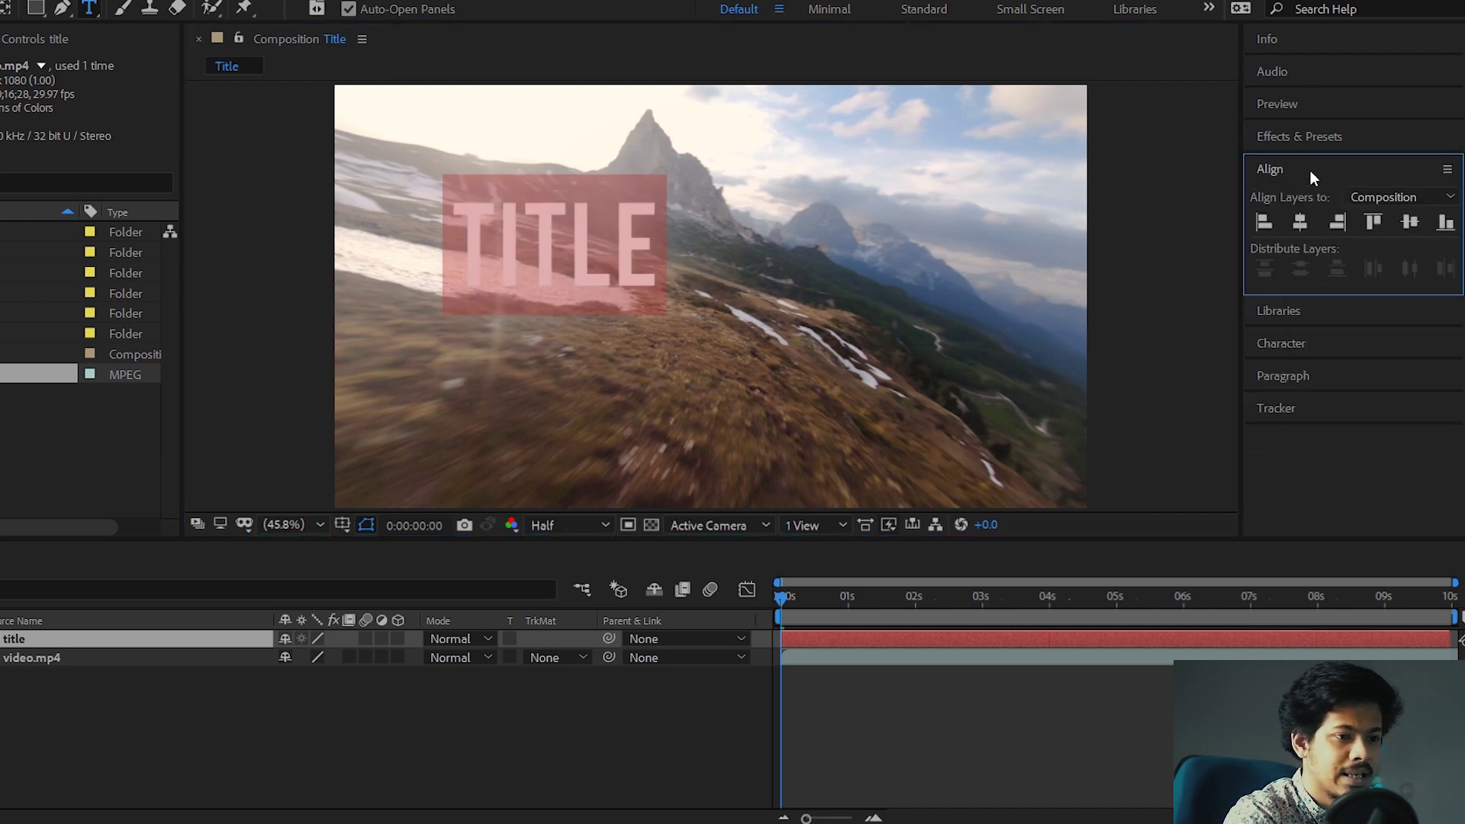
{"action": "left_click", "coordinate": [1300, 222]}
{"action": "left_click", "coordinate": [461, 718]}
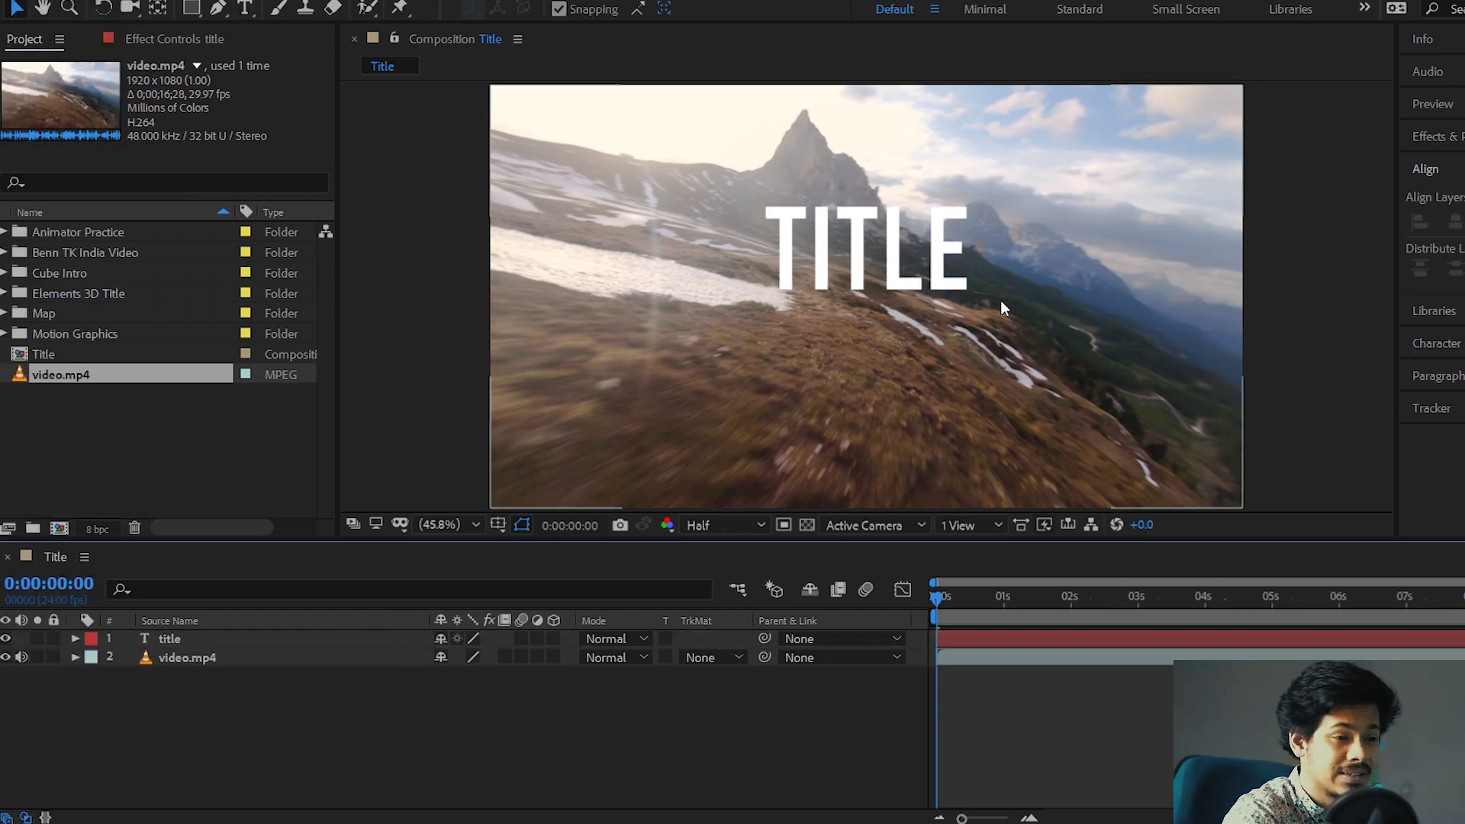
{"action": "left_click", "coordinate": [258, 637]}
{"action": "left_click", "coordinate": [664, 738]}
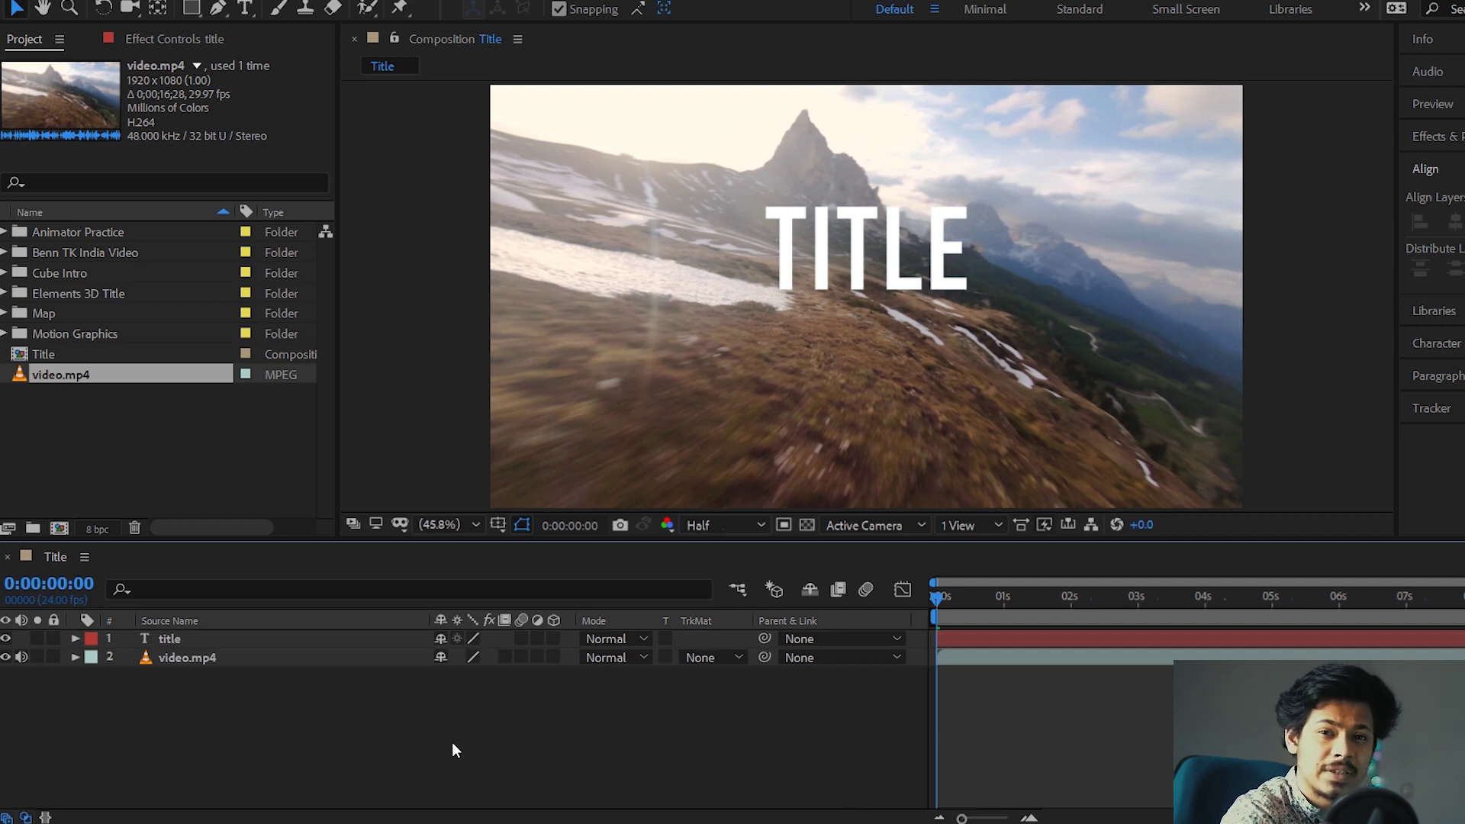
Create a white 1920 × 1080 px solid layer named "Element 3d" above the title layer.
{"action": "right_click", "coordinate": [325, 700]}
{"action": "mouse_move", "coordinate": [396, 500]}
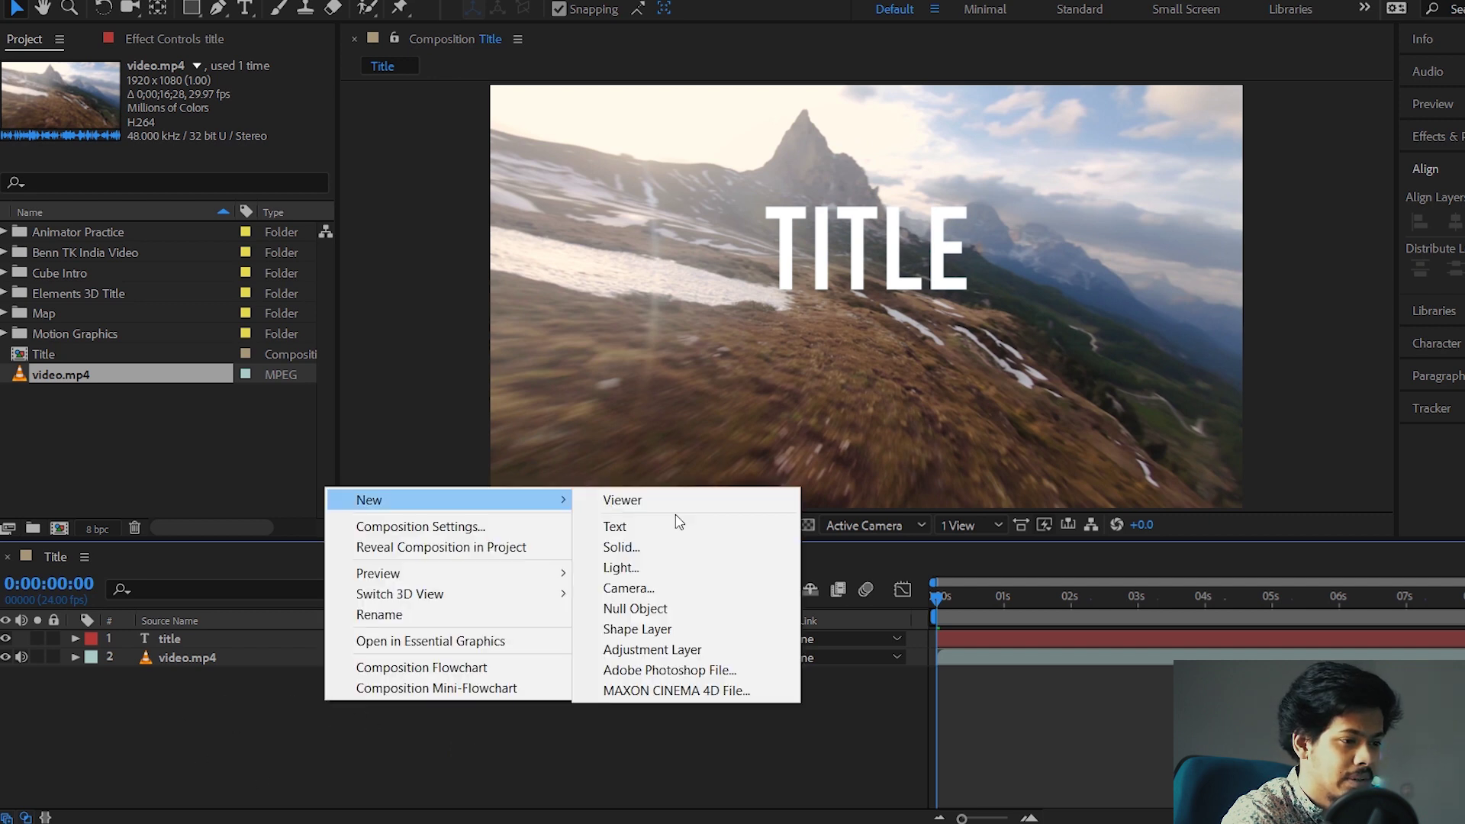
{"action": "left_click", "coordinate": [620, 548]}
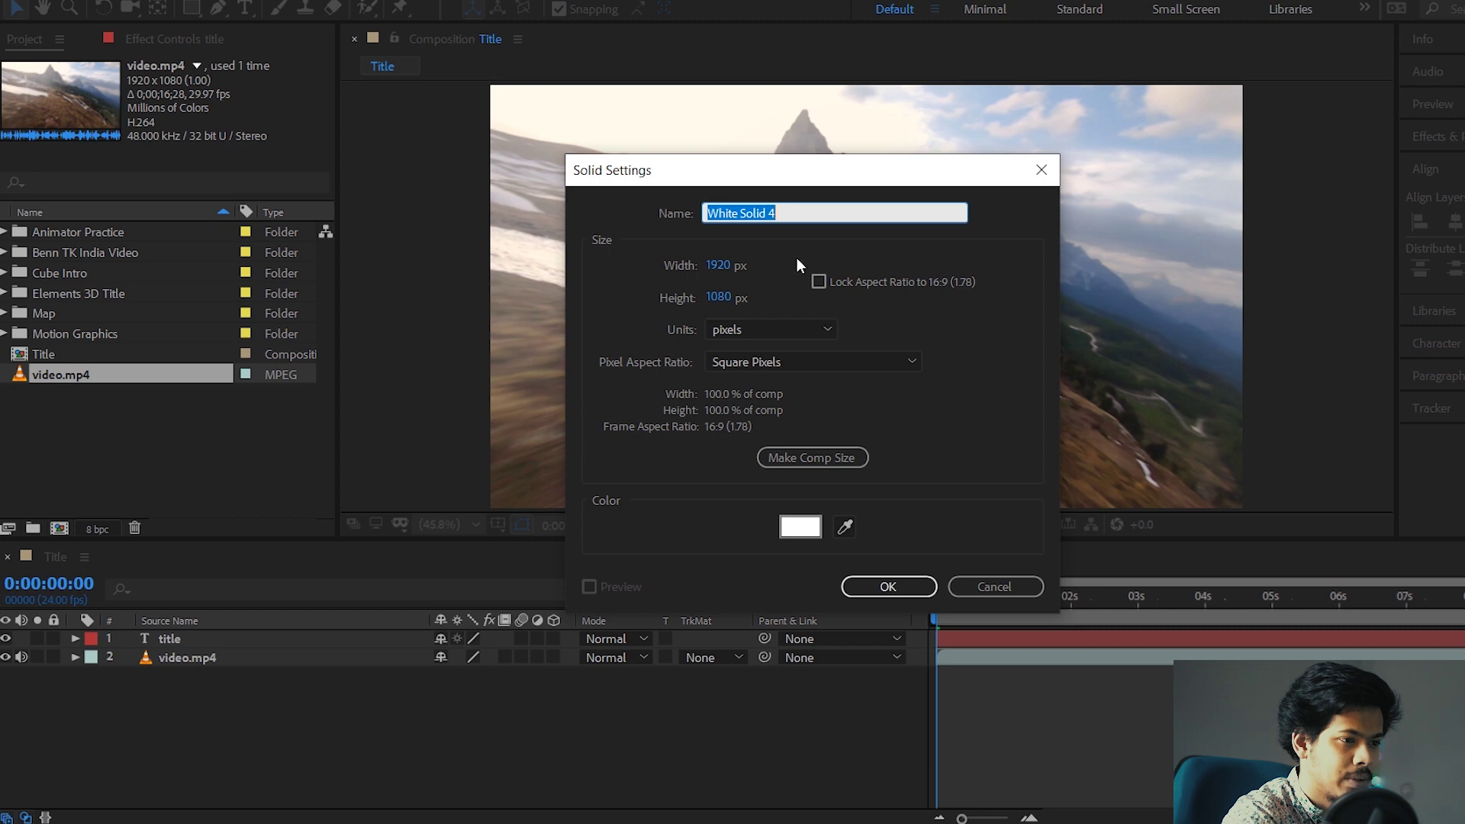
{"action": "type", "text": "Ele"}
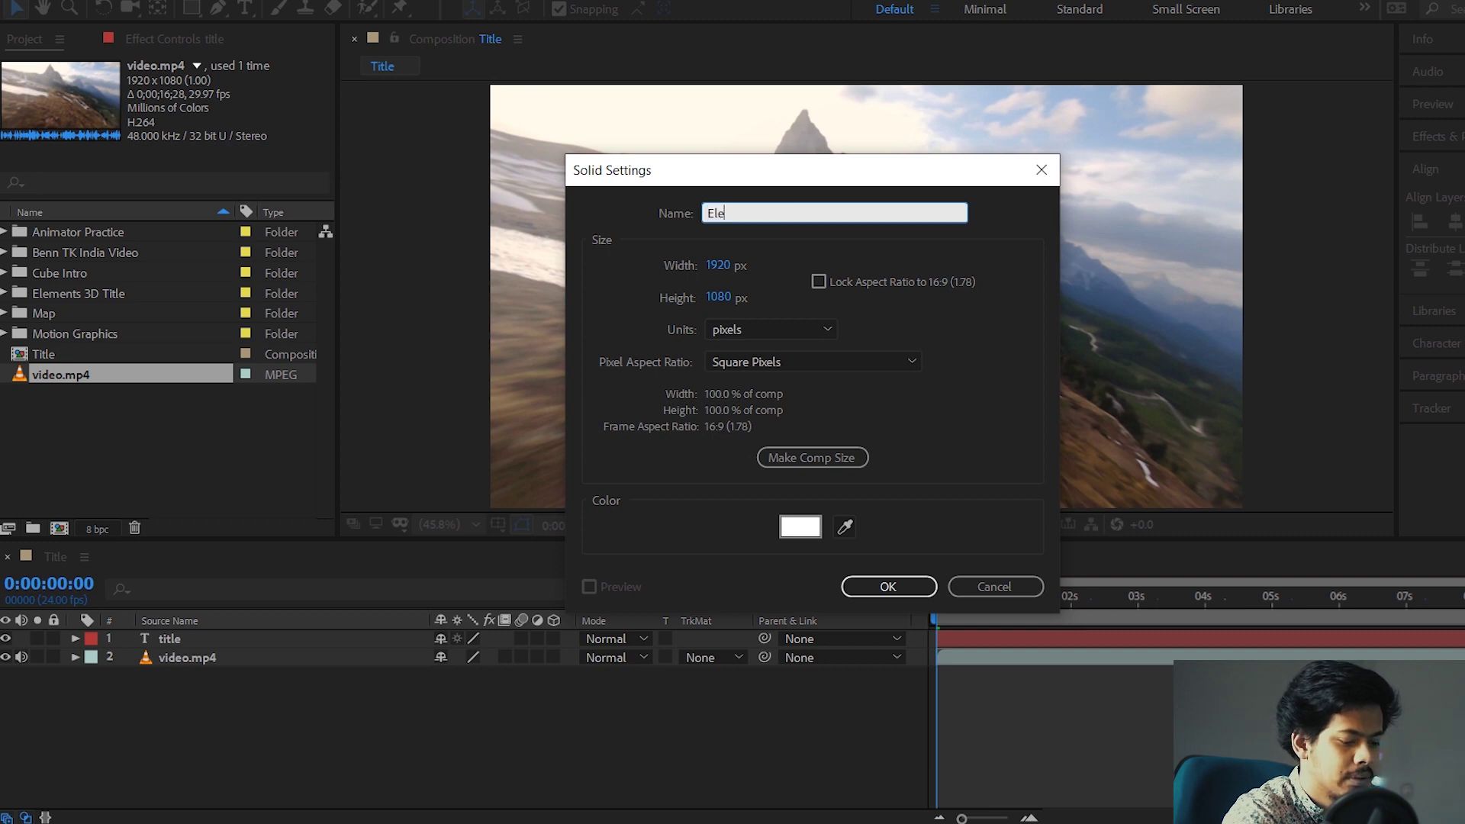
{"action": "type", "text": "ment 3d"}
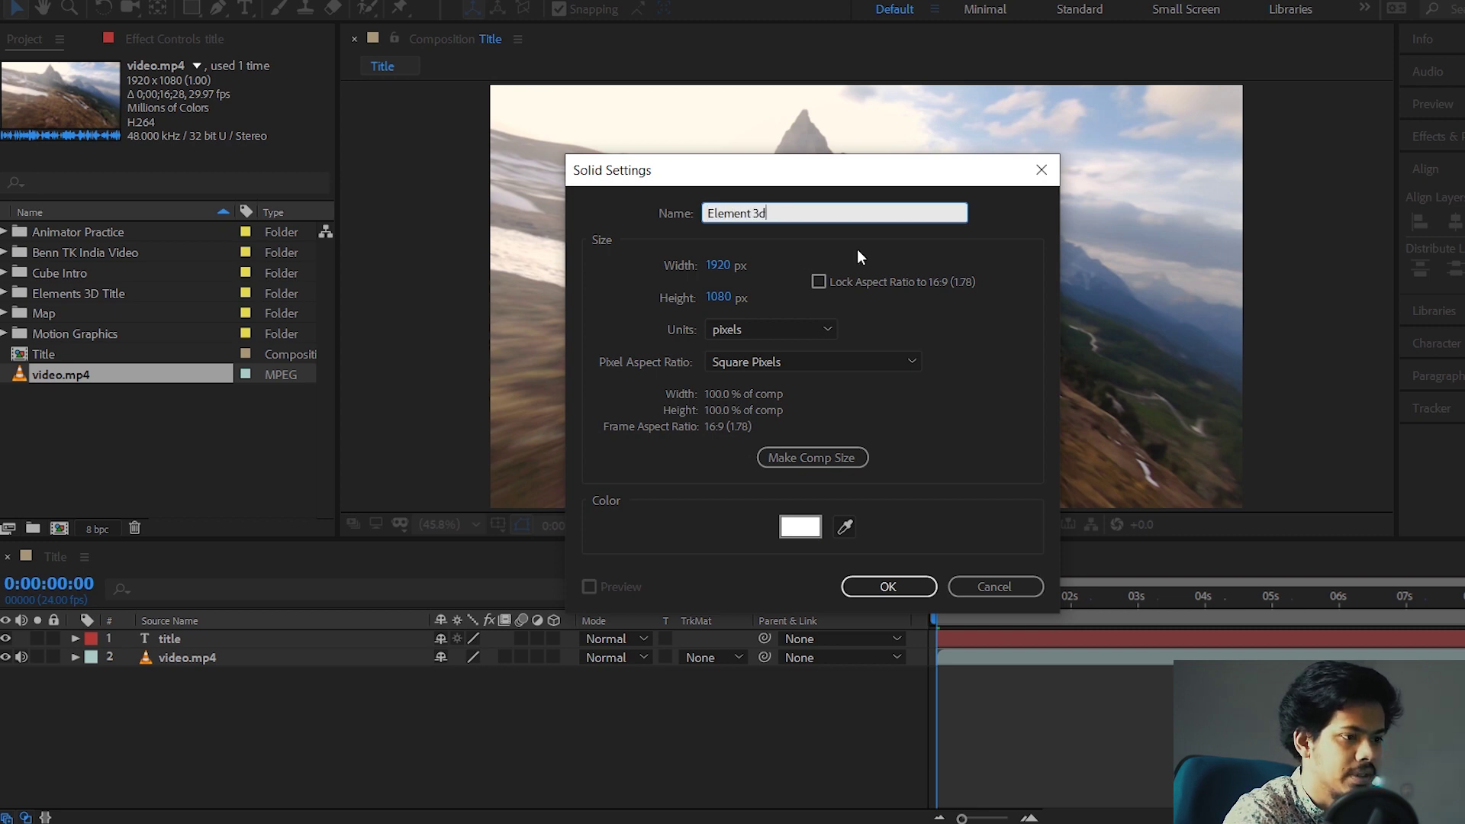
{"action": "left_click", "coordinate": [888, 586]}
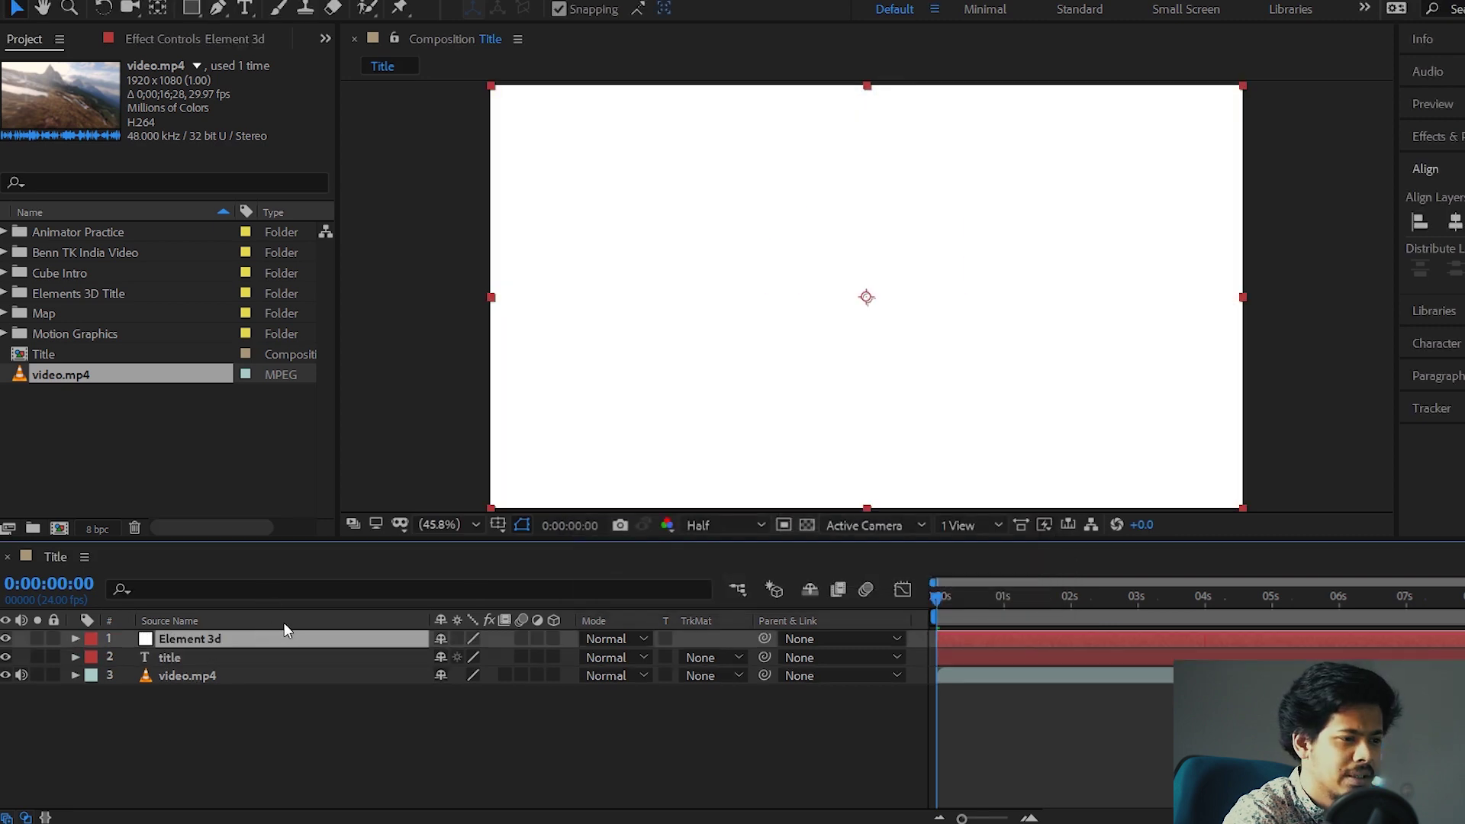
Find the Video Copilot Element effect and apply it to the Element 3d solid.
{"action": "left_click", "coordinate": [1442, 137]}
{"action": "left_click", "coordinate": [1363, 165]}
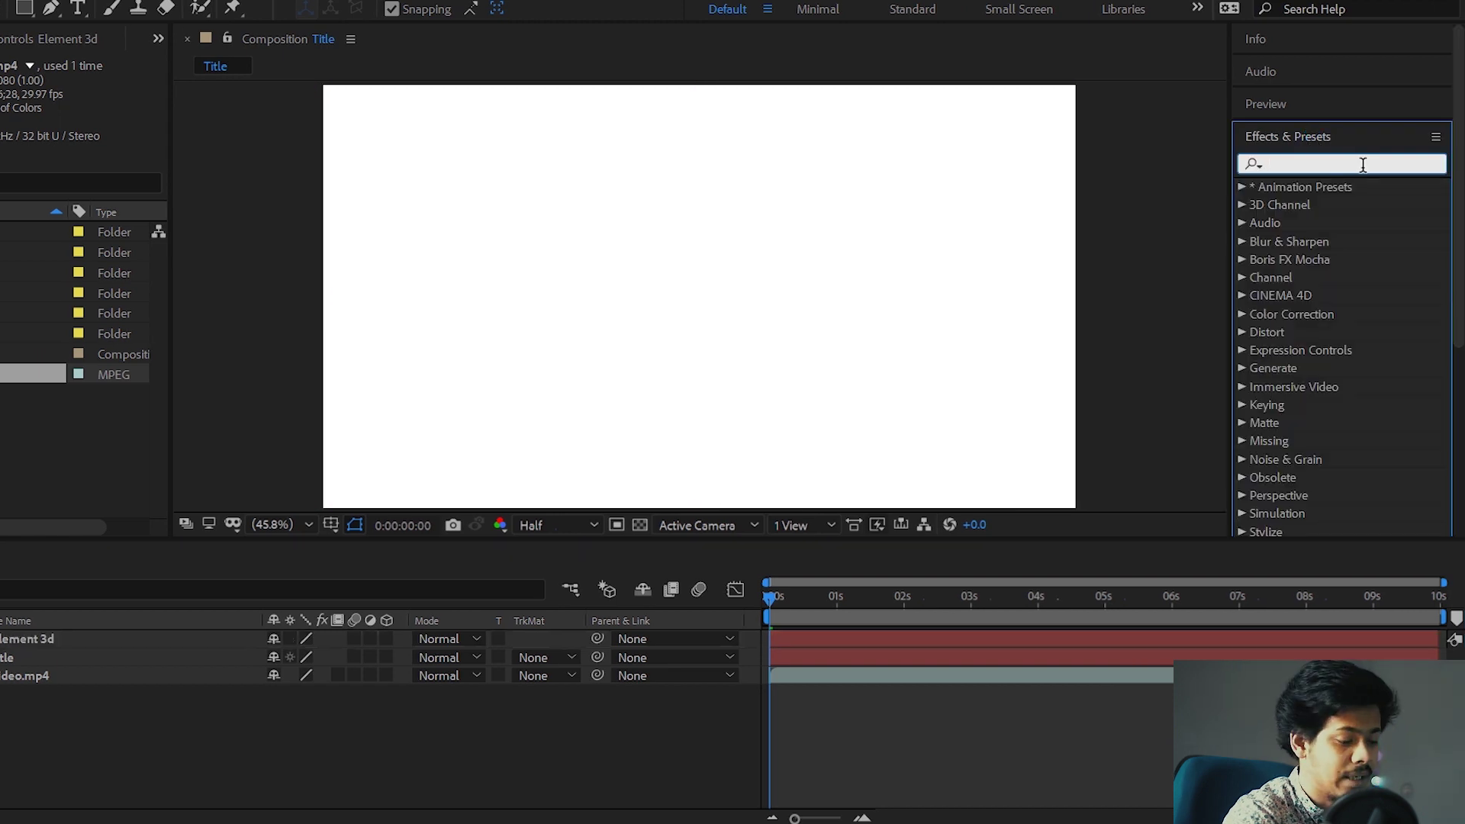
{"action": "type", "text": "element"}
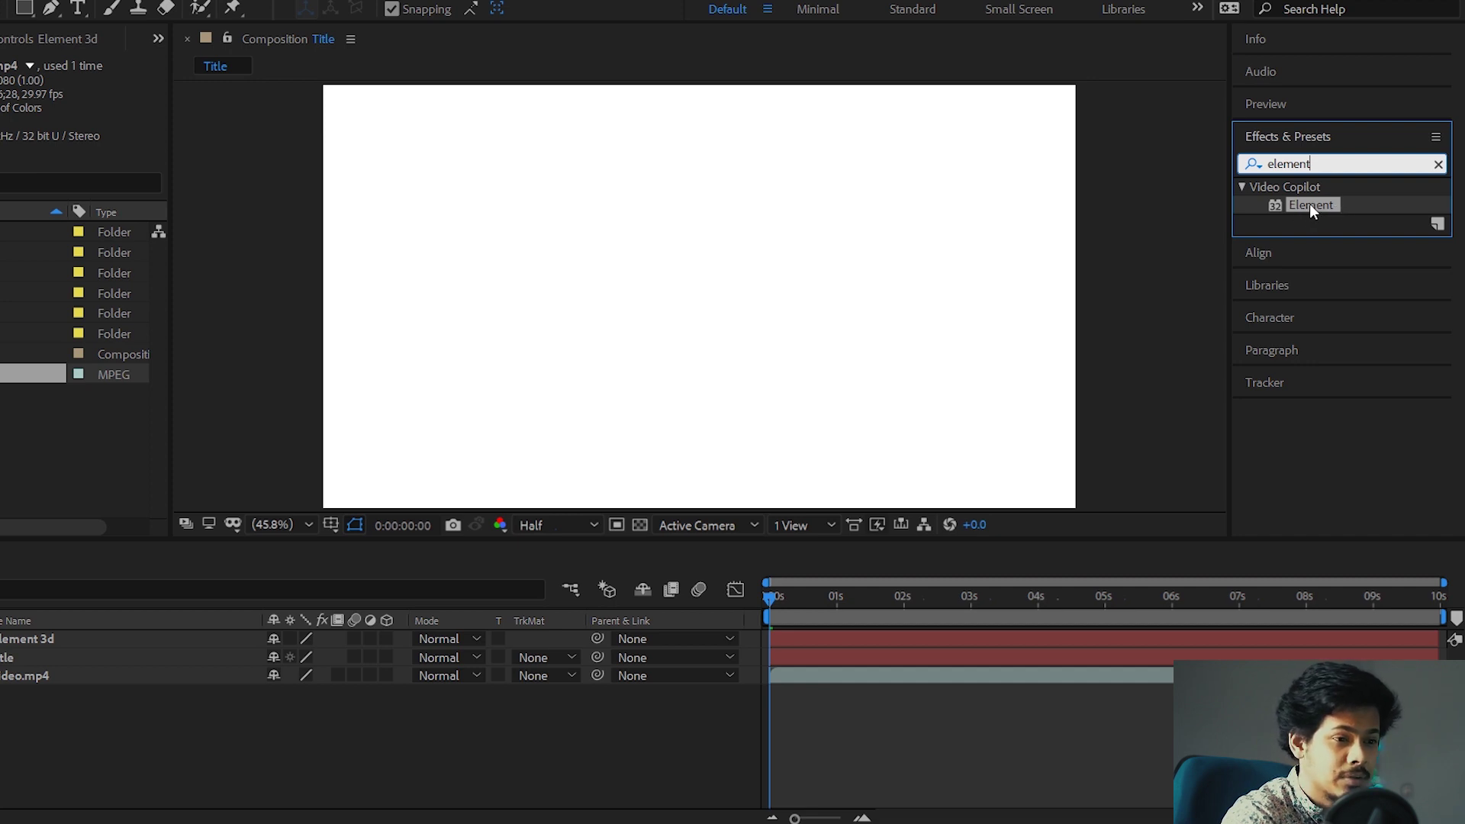
{"action": "left_click_drag", "start_coordinate": [1319, 203], "coordinate": [61, 640]}
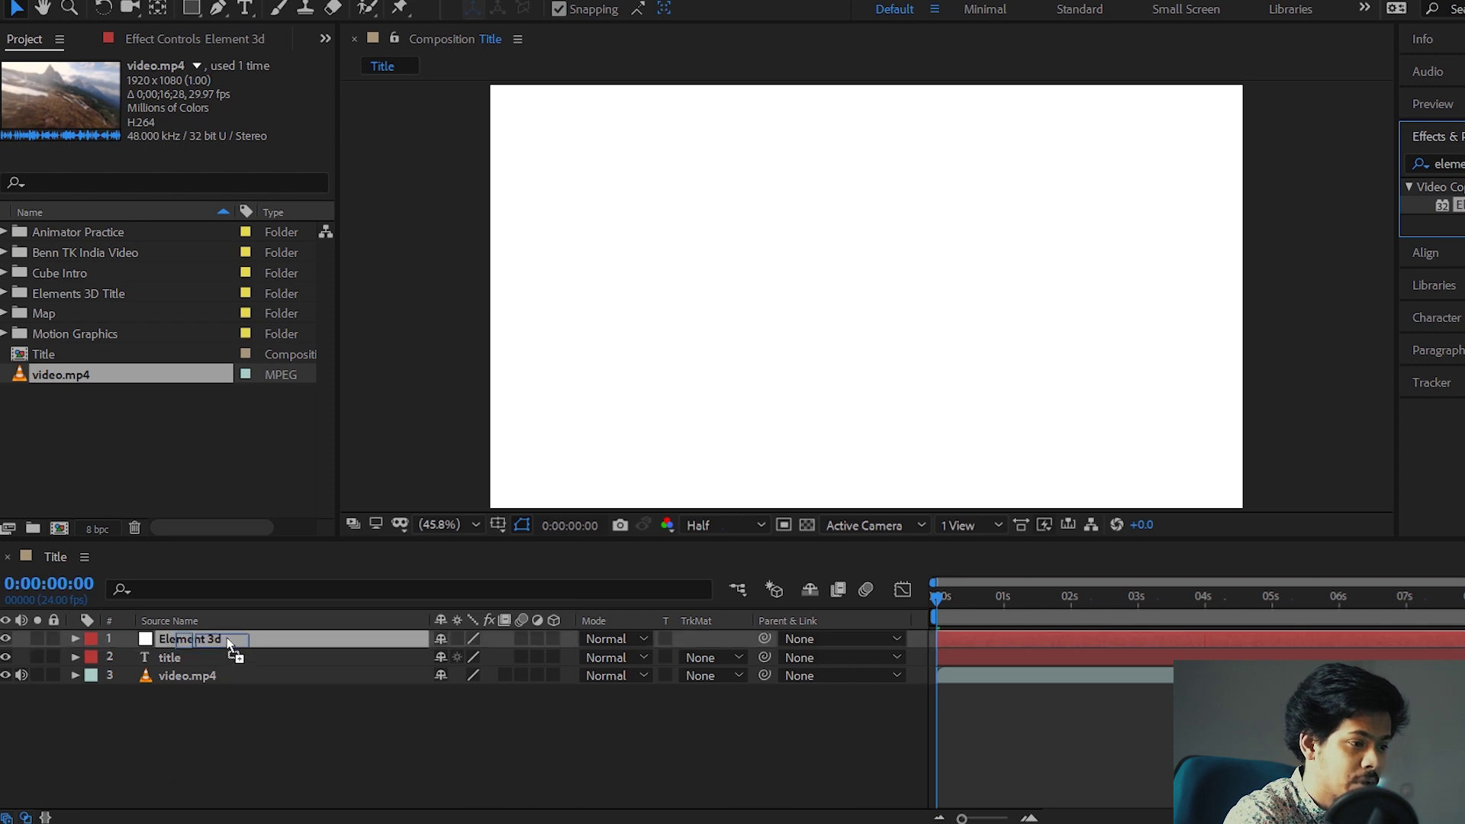
{"action": "left_click_drag", "start_coordinate": [227, 640], "coordinate": [227, 638]}
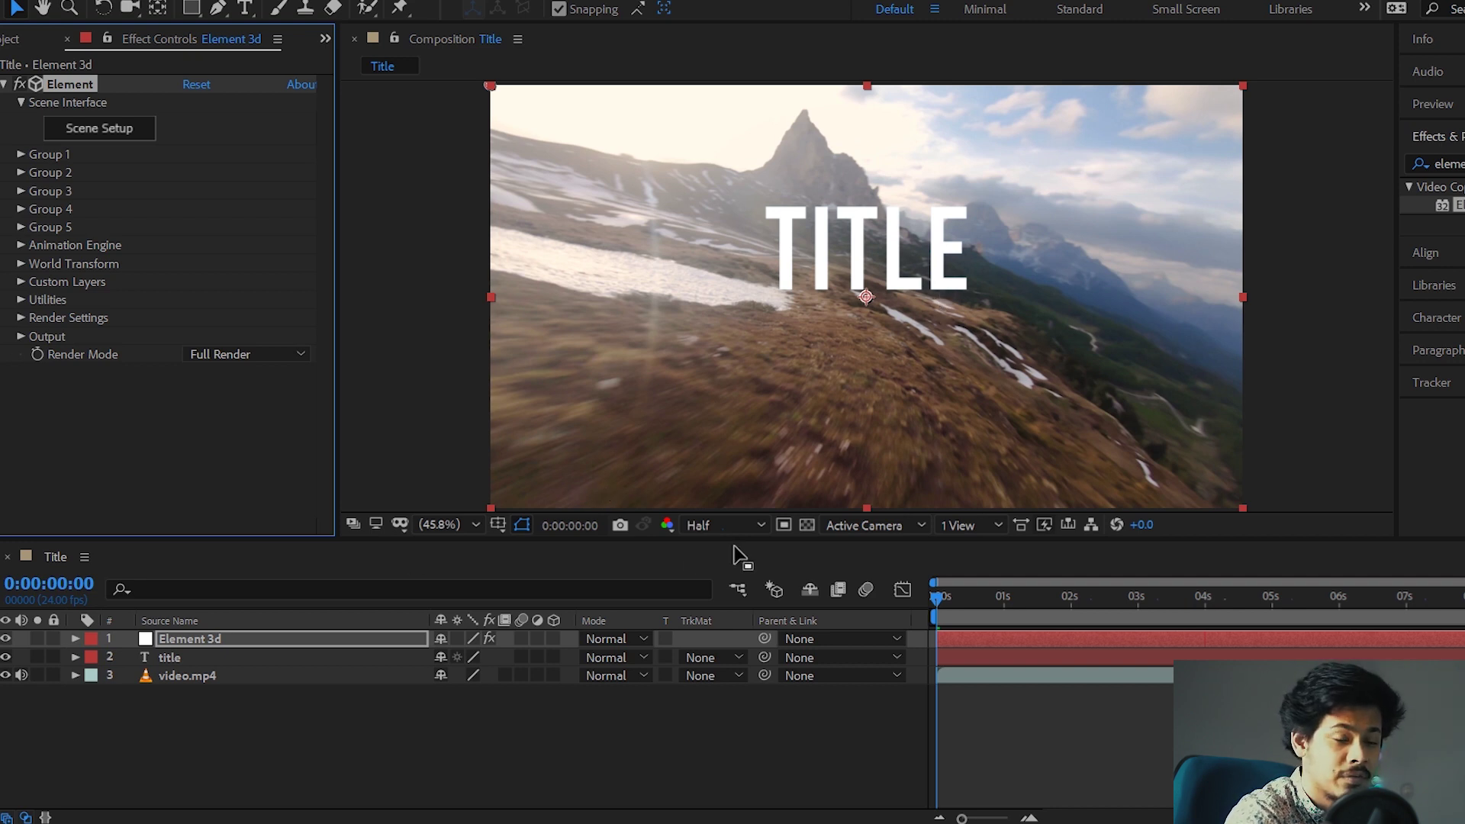
{"action": "left_click", "coordinate": [206, 744]}
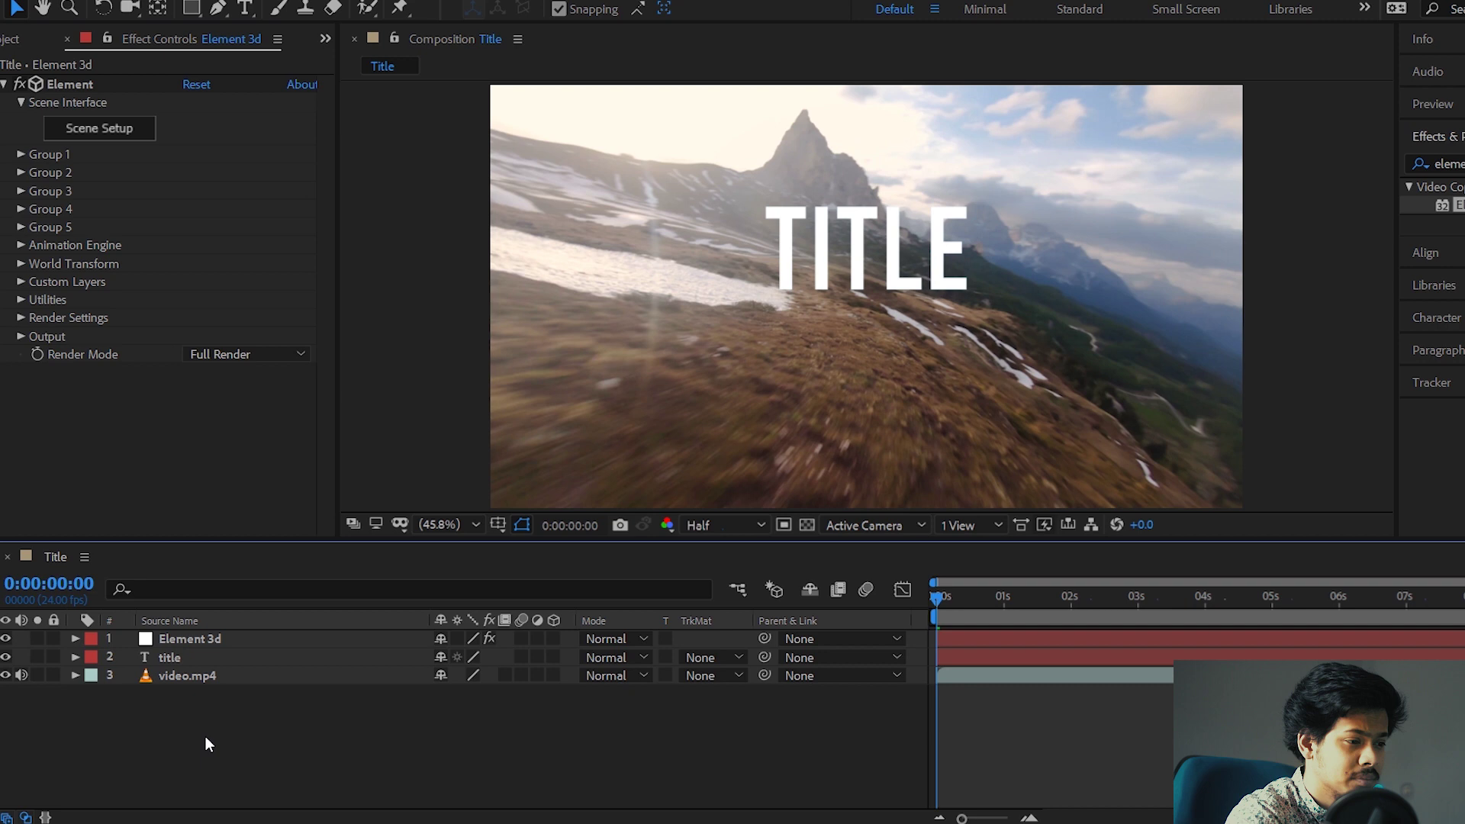
Assign the title layer as Path Layer 1 in the Element effect's custom text and masks.
{"action": "left_click", "coordinate": [185, 641]}
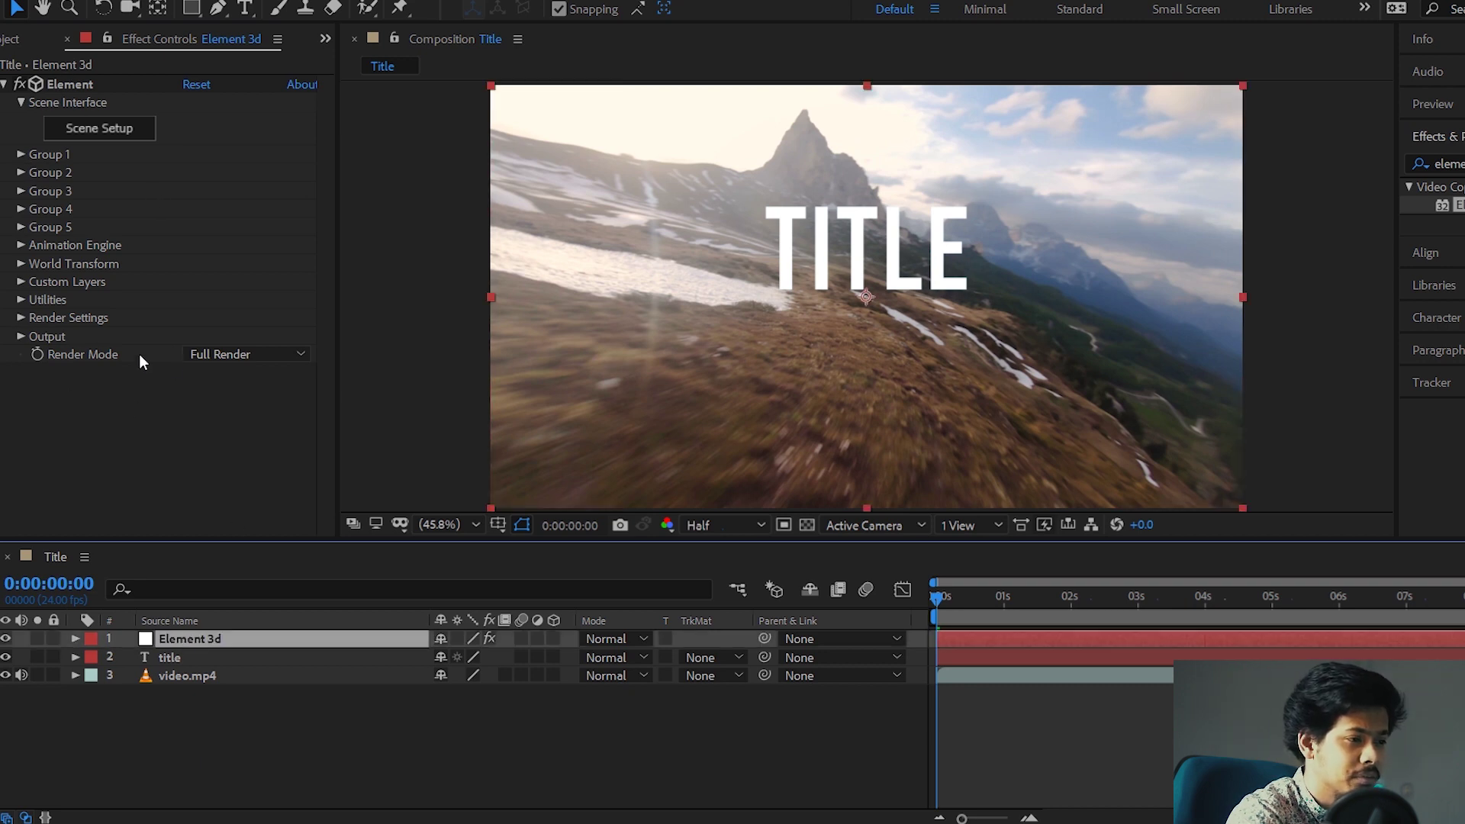
{"action": "left_click", "coordinate": [20, 281]}
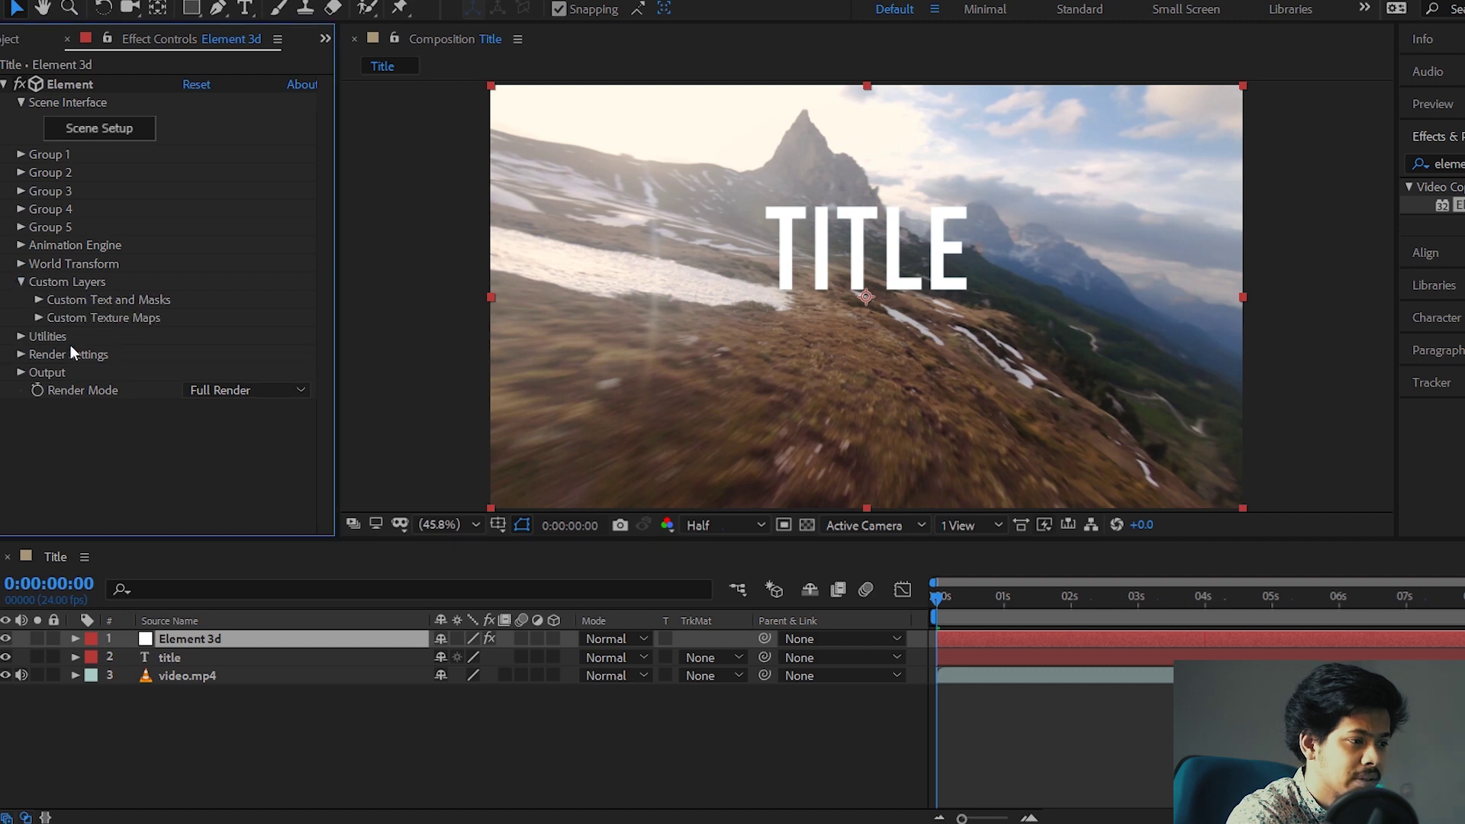
{"action": "left_click", "coordinate": [38, 300]}
{"action": "scroll", "coordinate": [57, 290], "scroll_direction": "down", "scroll_amount": 1}
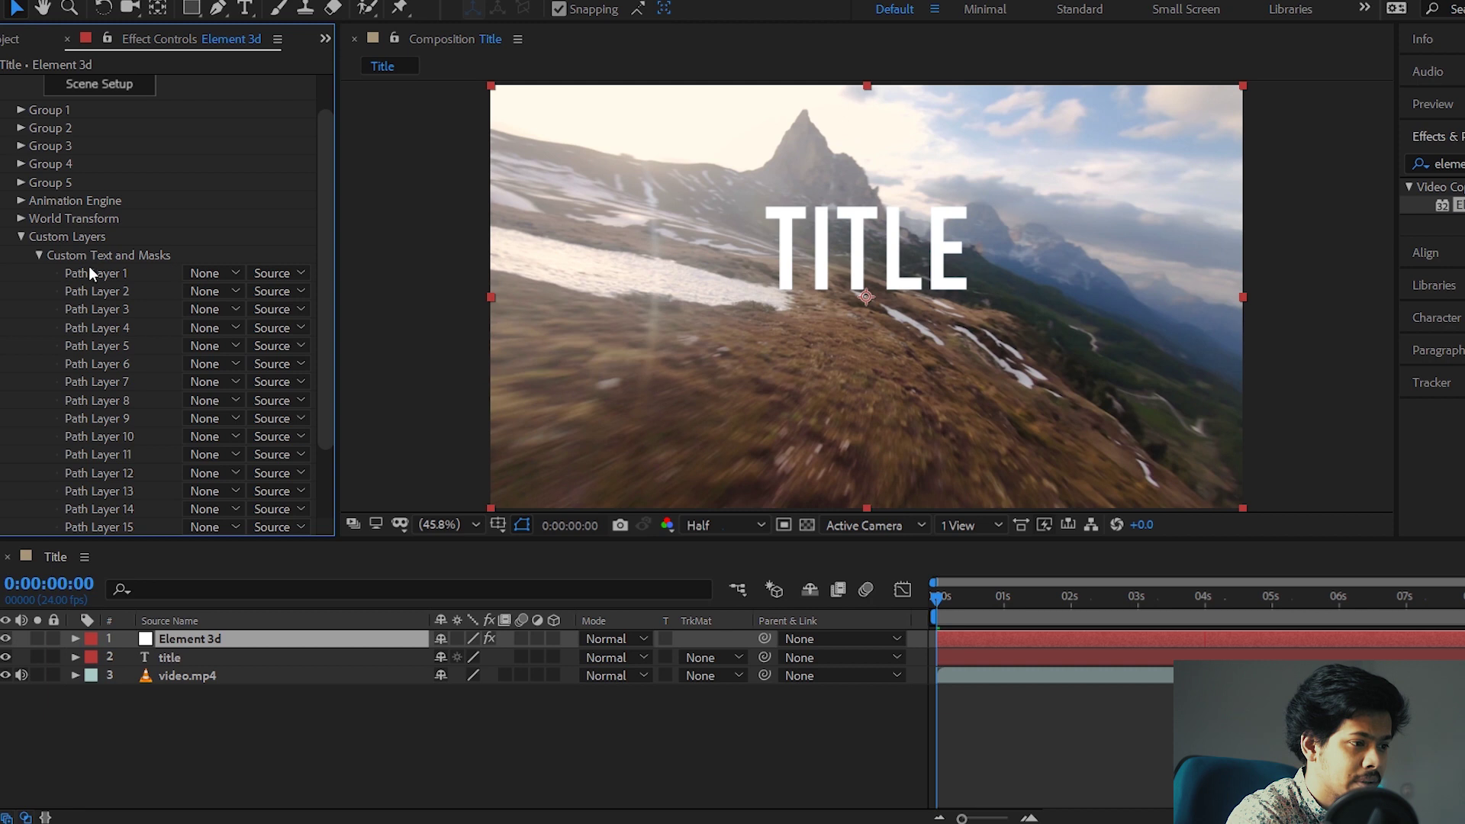
{"action": "left_click", "coordinate": [233, 273]}
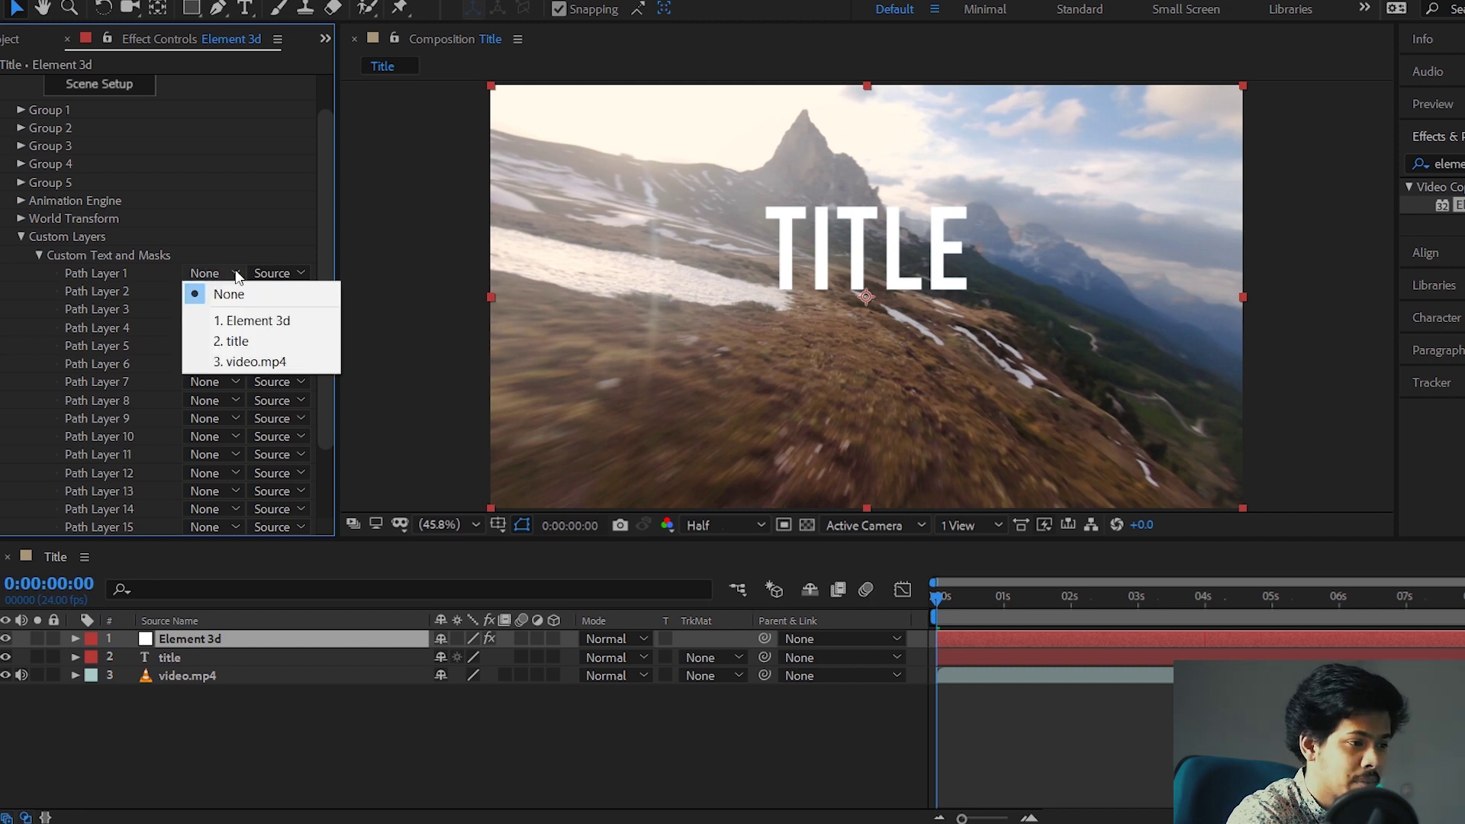
{"action": "left_click", "coordinate": [245, 349]}
Open the Element effect's scene setup and extrude the title text into a 3D model.
{"action": "scroll", "coordinate": [325, 192], "scroll_direction": "up", "scroll_amount": 1}
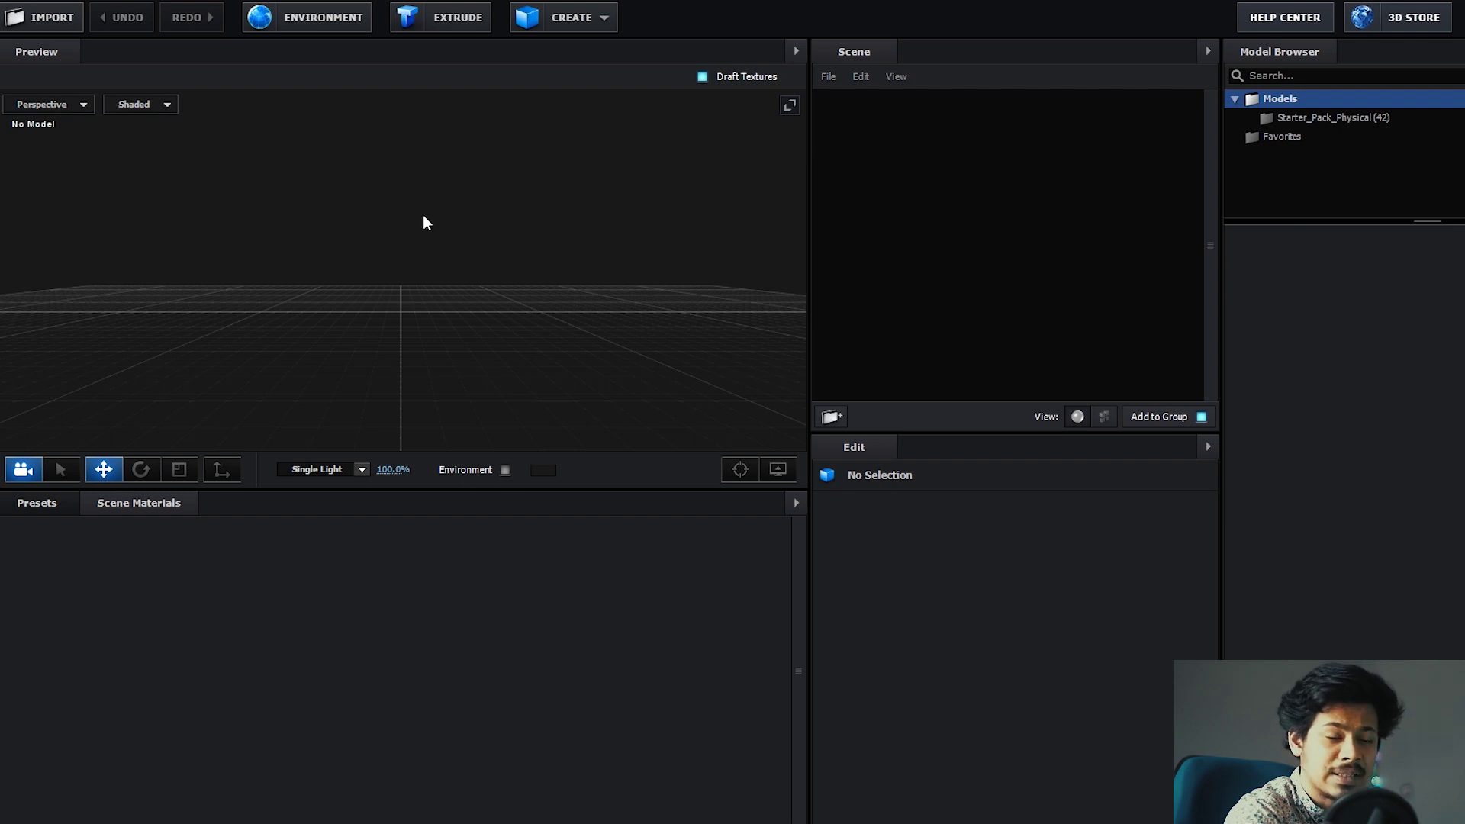
{"action": "left_click", "coordinate": [456, 21]}
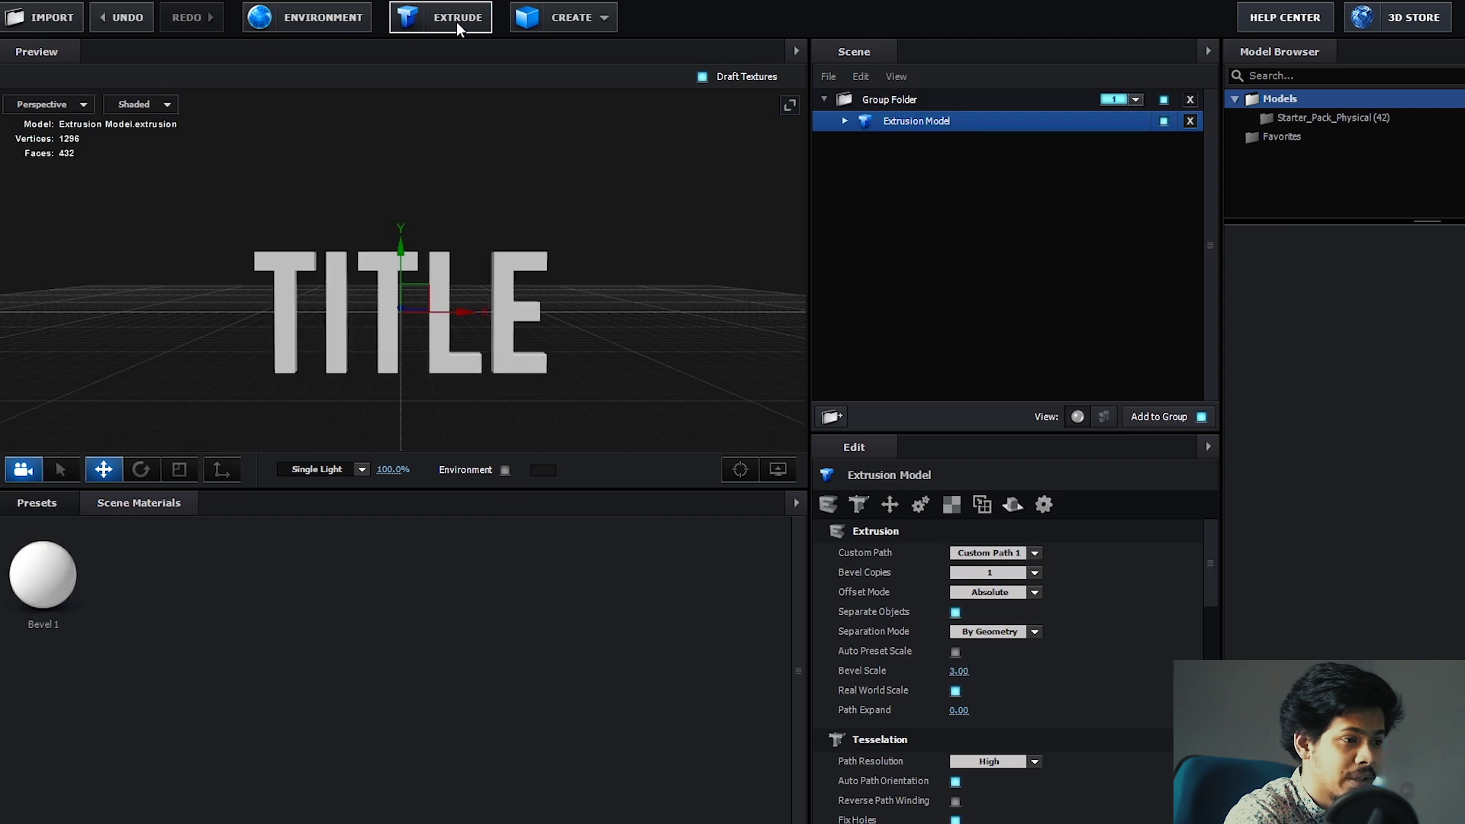
{"action": "mouse_move", "coordinate": [592, 369]}
{"action": "left_mouse_down"}
{"action": "mouse_move", "coordinate": [228, 359]}
{"action": "mouse_move", "coordinate": [707, 362]}
{"action": "mouse_move", "coordinate": [243, 364]}
{"action": "mouse_move", "coordinate": [652, 360]}
{"action": "mouse_move", "coordinate": [602, 383]}
{"action": "left_mouse_up"}
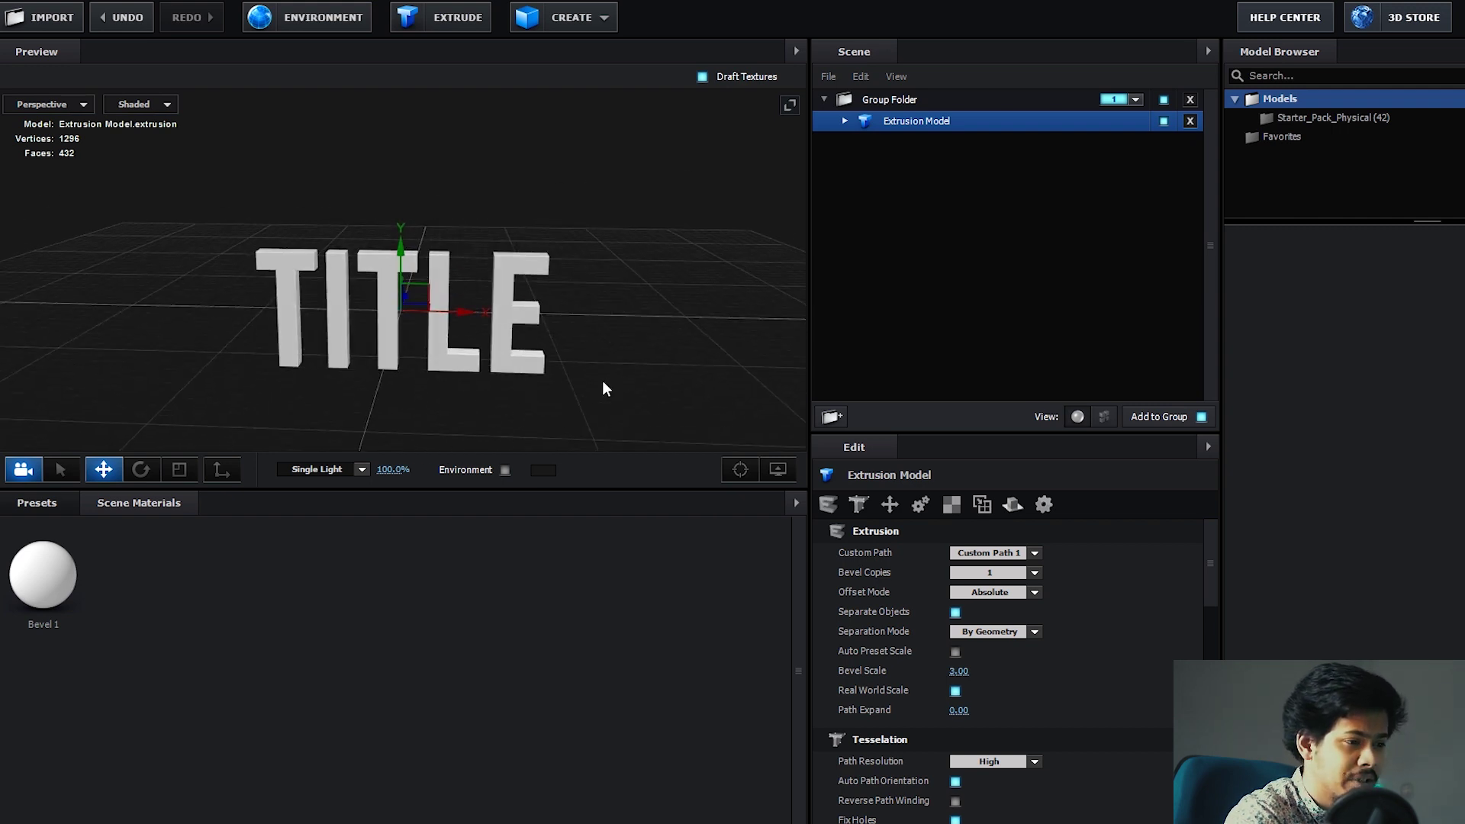
Apply the SSS Real material from the Physical material presets to the extruded title model.
{"action": "left_click", "coordinate": [40, 503]}
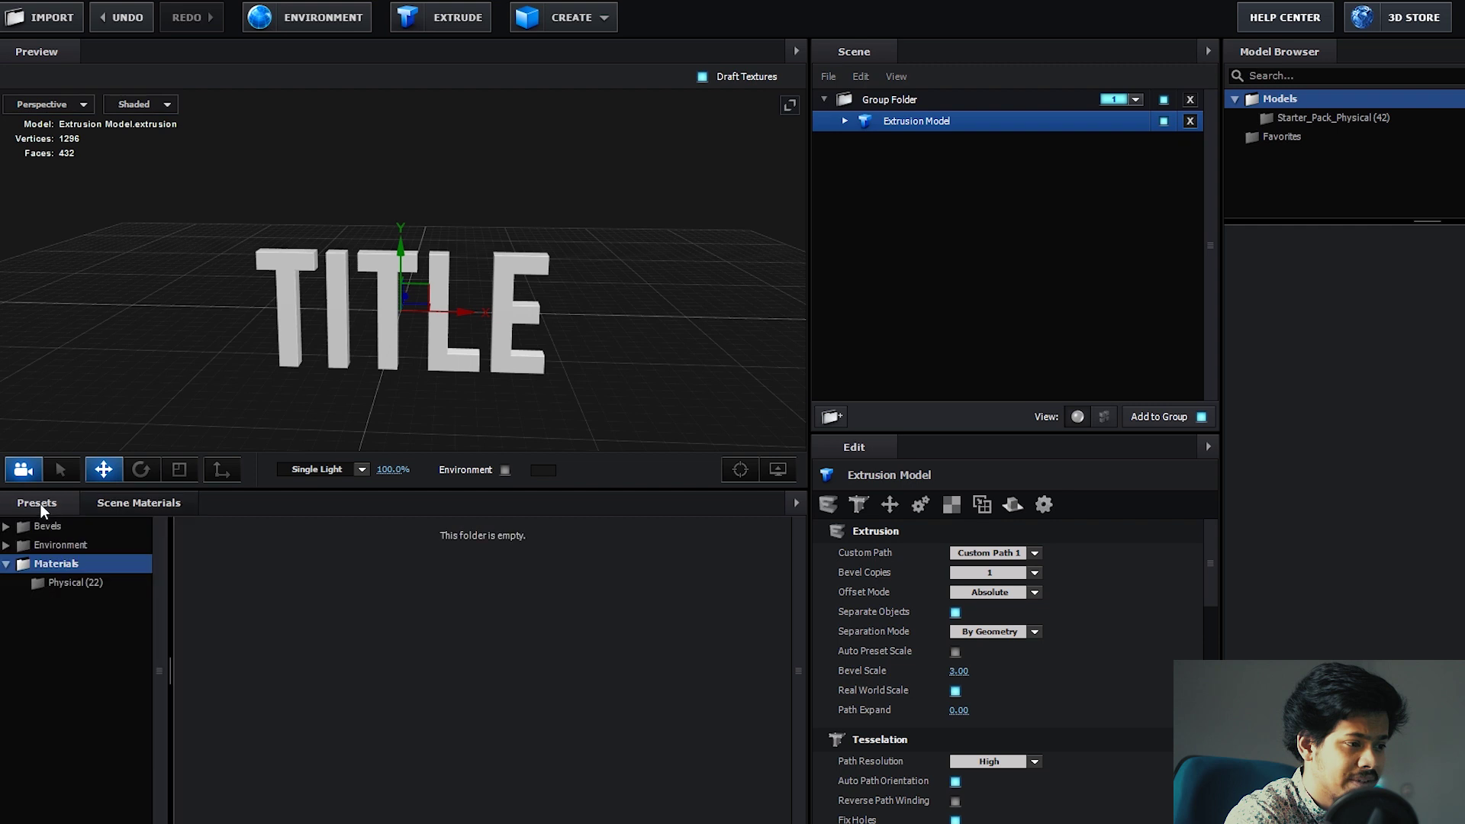
{"action": "left_click", "coordinate": [113, 503]}
{"action": "left_click", "coordinate": [63, 503]}
{"action": "left_click", "coordinate": [84, 588]}
{"action": "scroll", "coordinate": [534, 686], "scroll_direction": "down", "scroll_amount": 2}
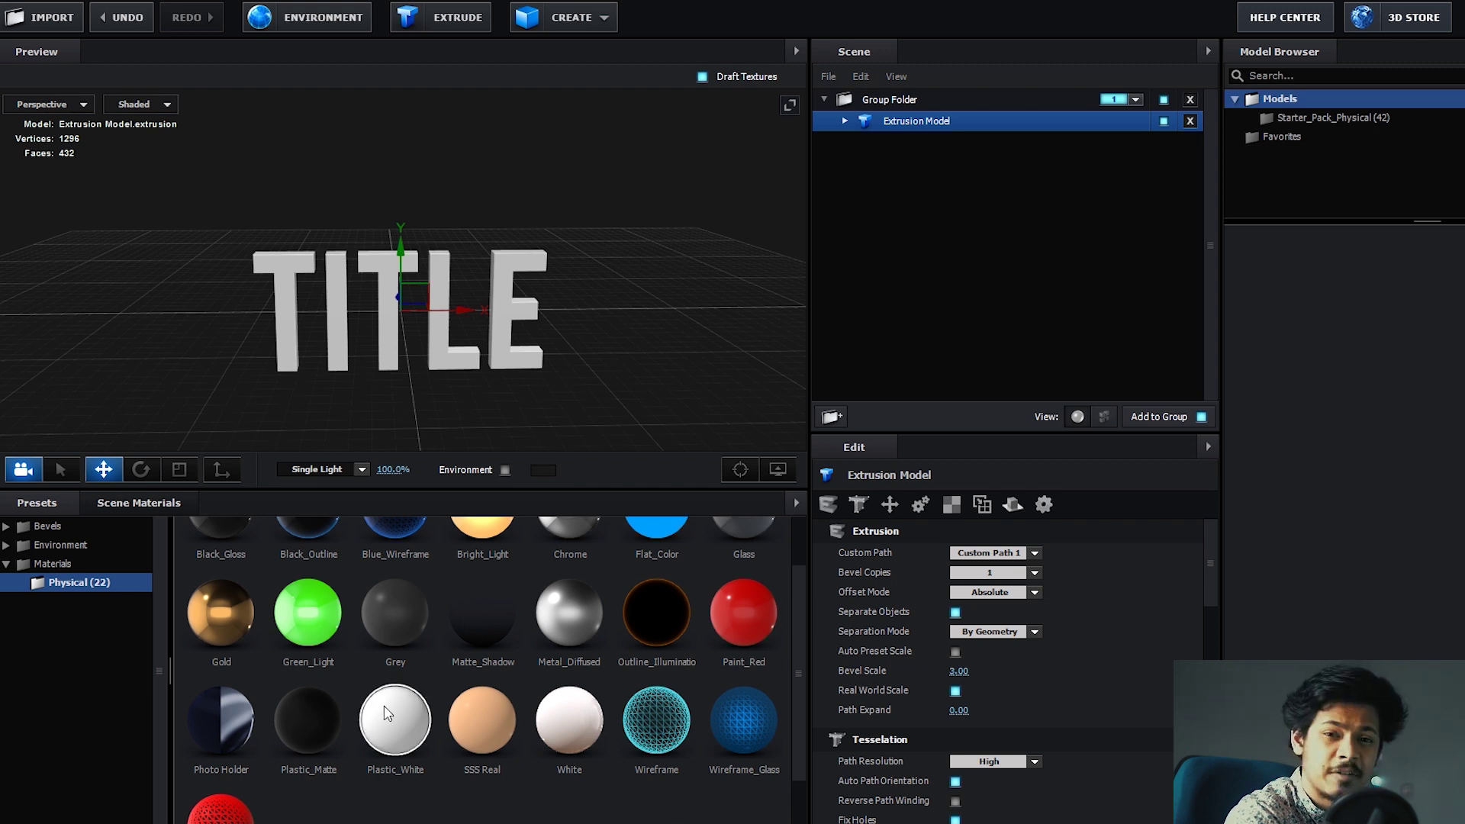
{"action": "left_click_drag", "start_coordinate": [485, 728], "coordinate": [386, 313]}
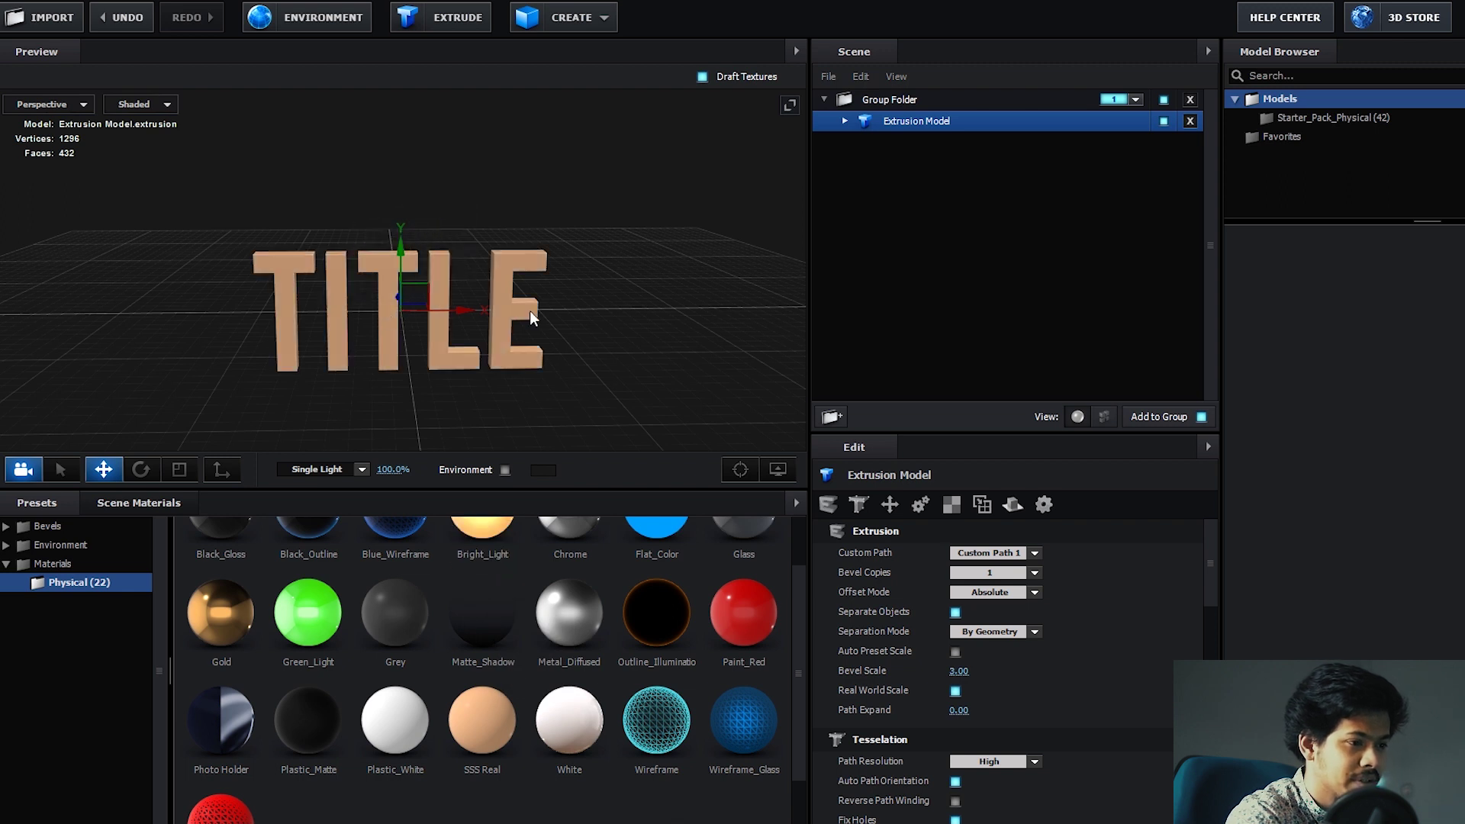
{"action": "left_click_drag", "start_coordinate": [633, 319], "coordinate": [379, 330]}
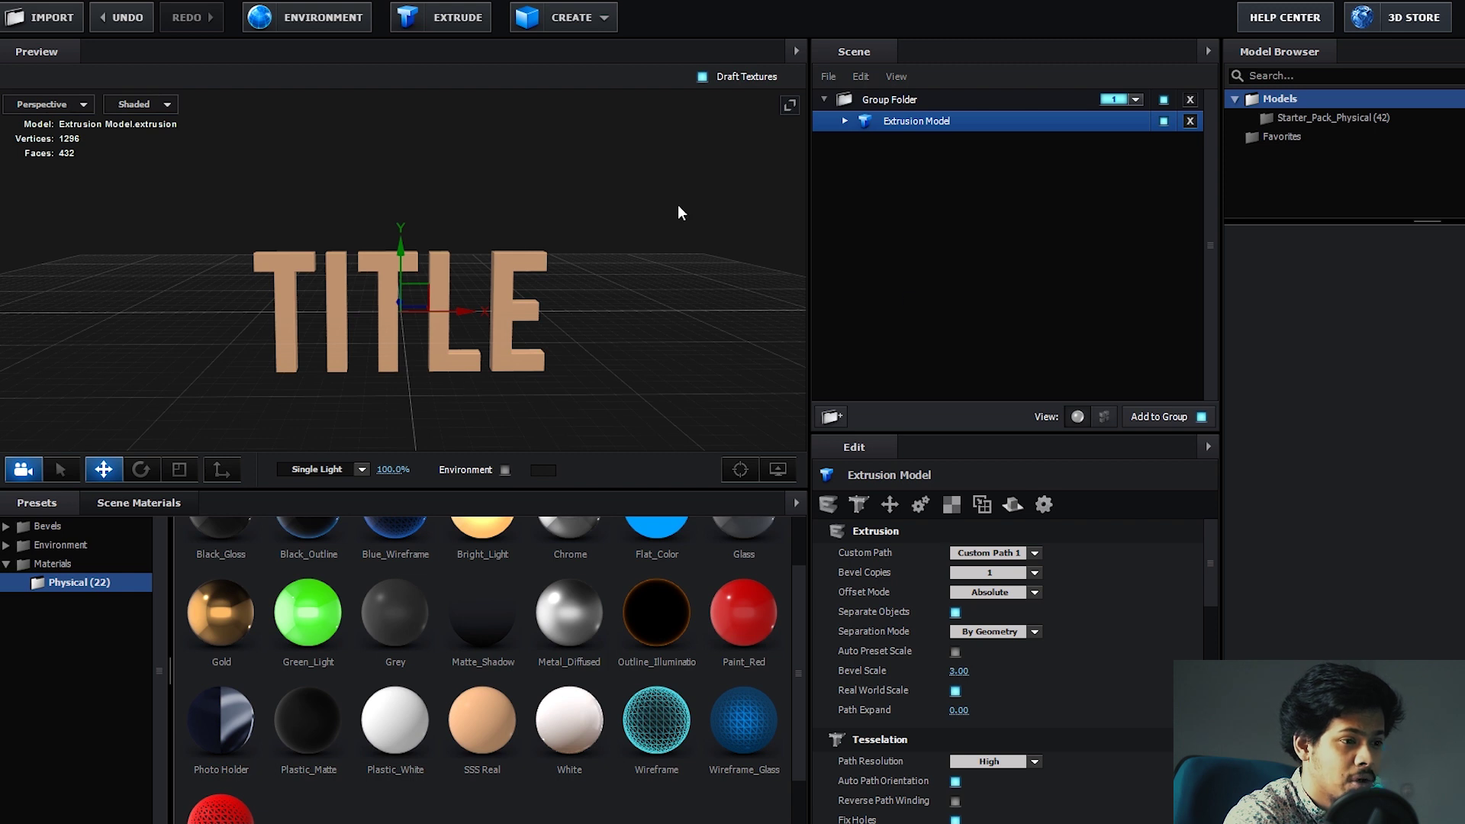
Load the landscape-photography-of-snow-pathway image from Downloads as the diffuse texture of the model's SSS Real material.
{"action": "left_click", "coordinate": [844, 121]}
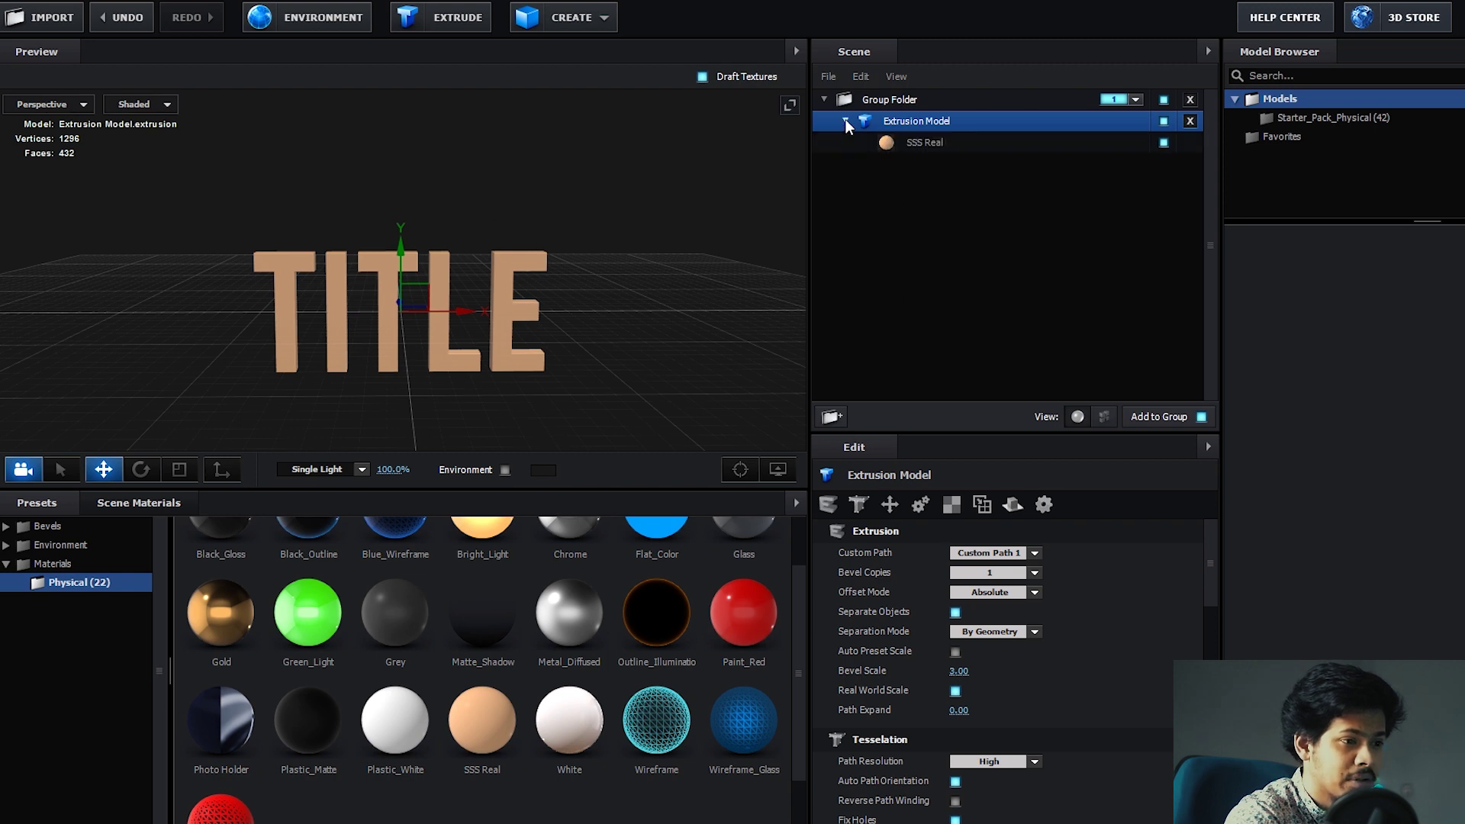
{"action": "left_click", "coordinate": [942, 145]}
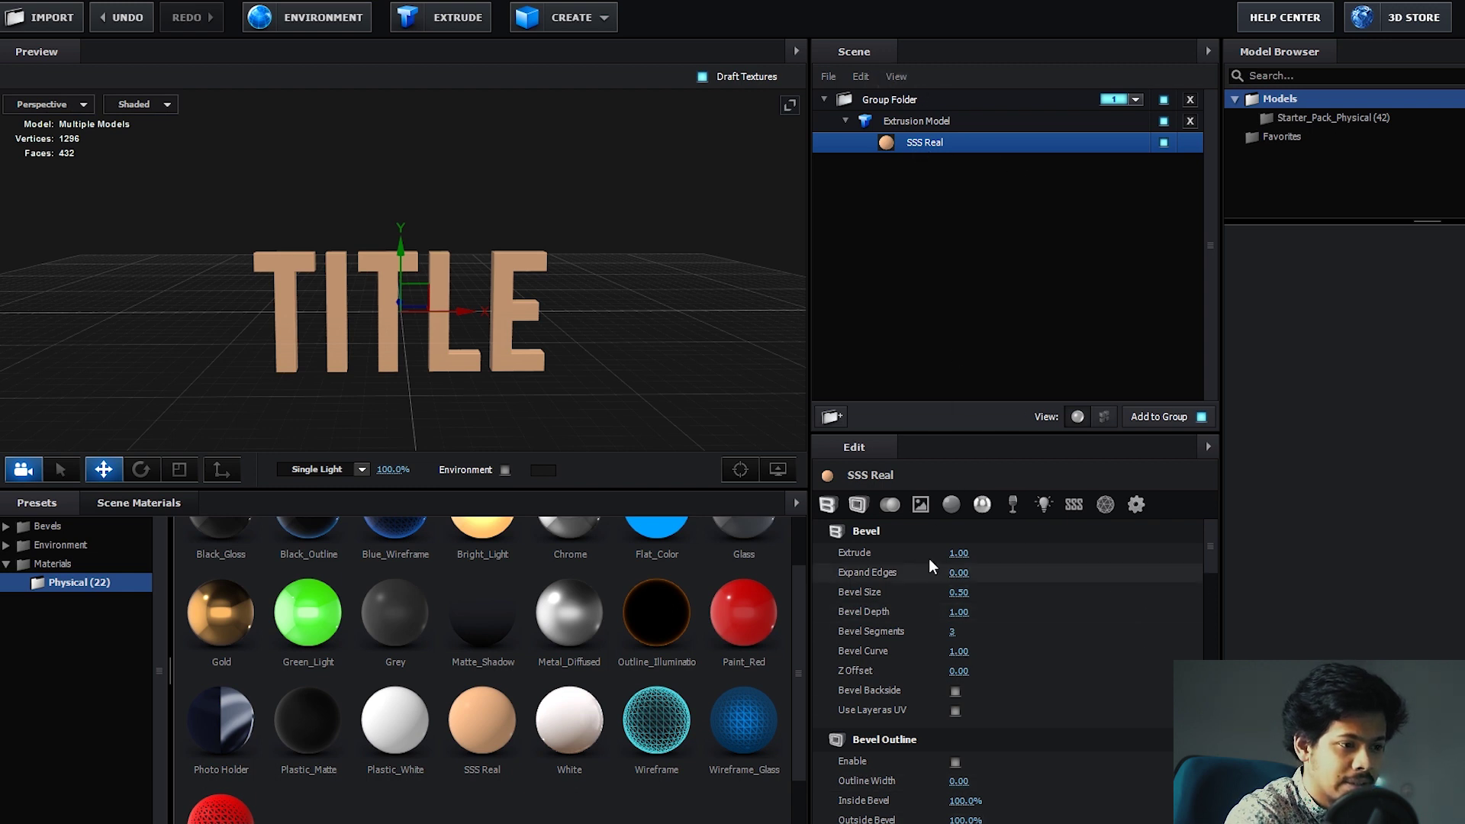
{"action": "left_click_drag", "start_coordinate": [1207, 533], "coordinate": [1201, 601]}
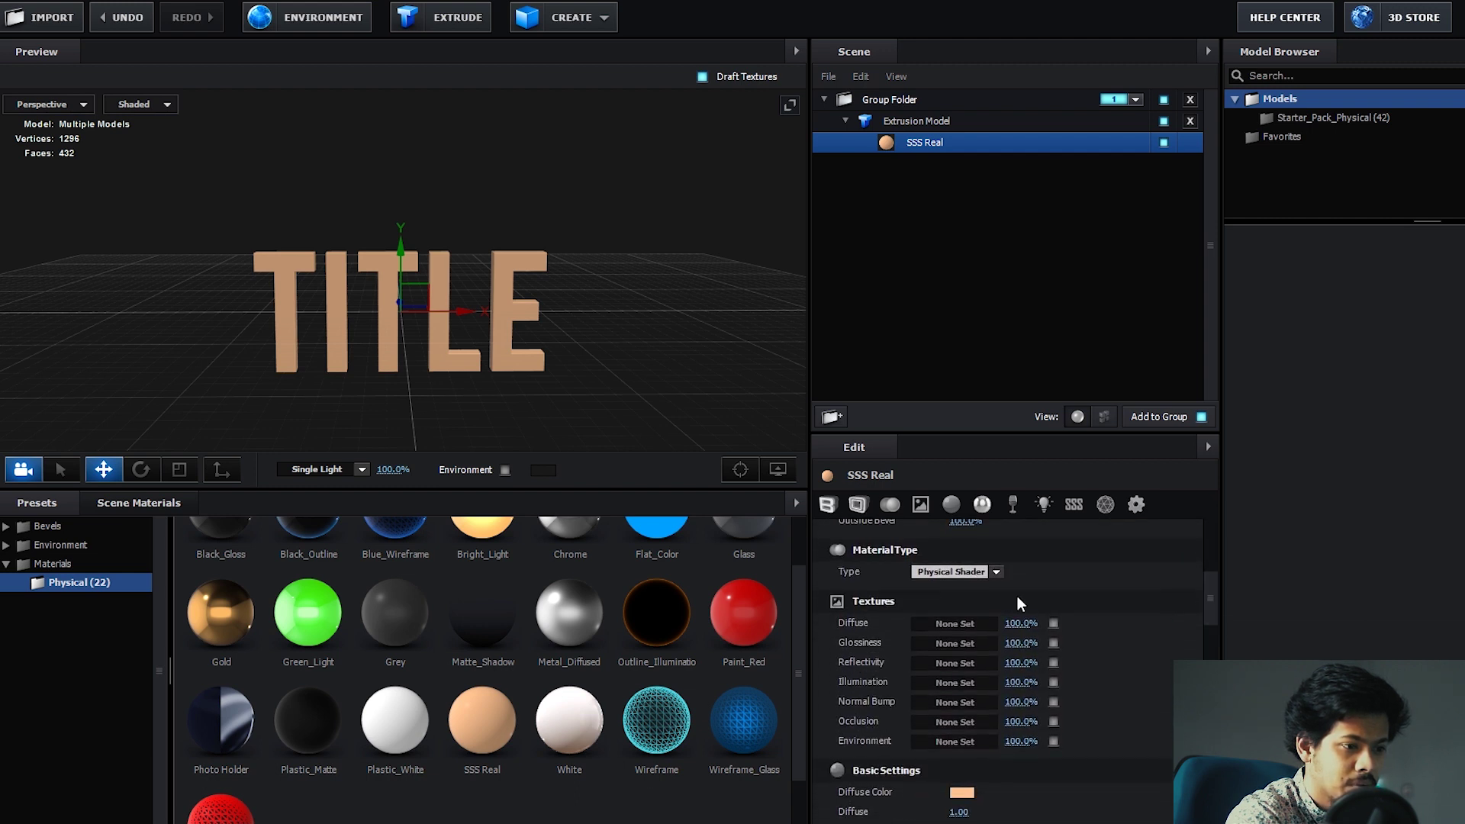
{"action": "left_click", "coordinate": [949, 623]}
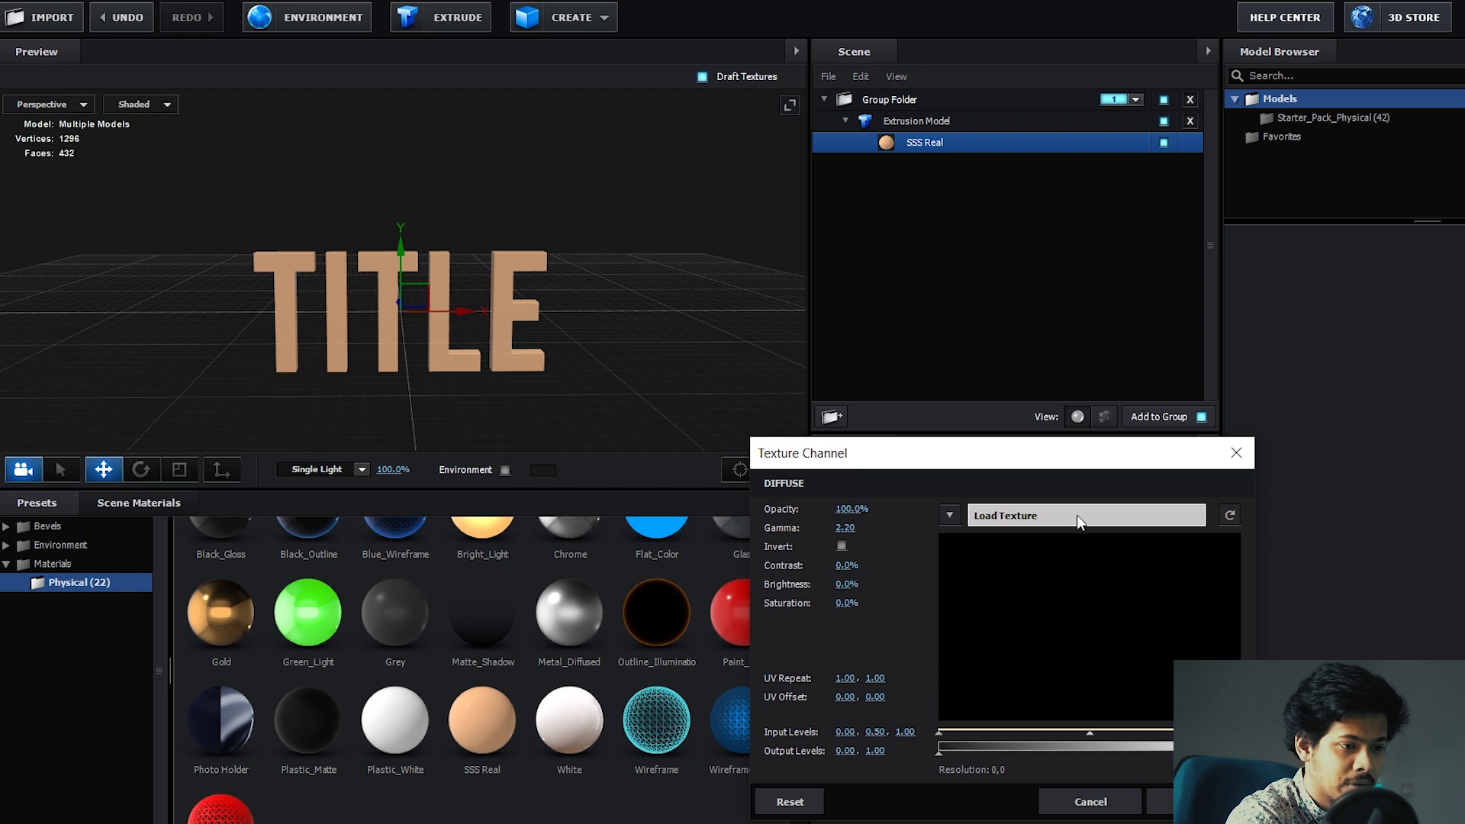
{"action": "left_click", "coordinate": [1078, 515]}
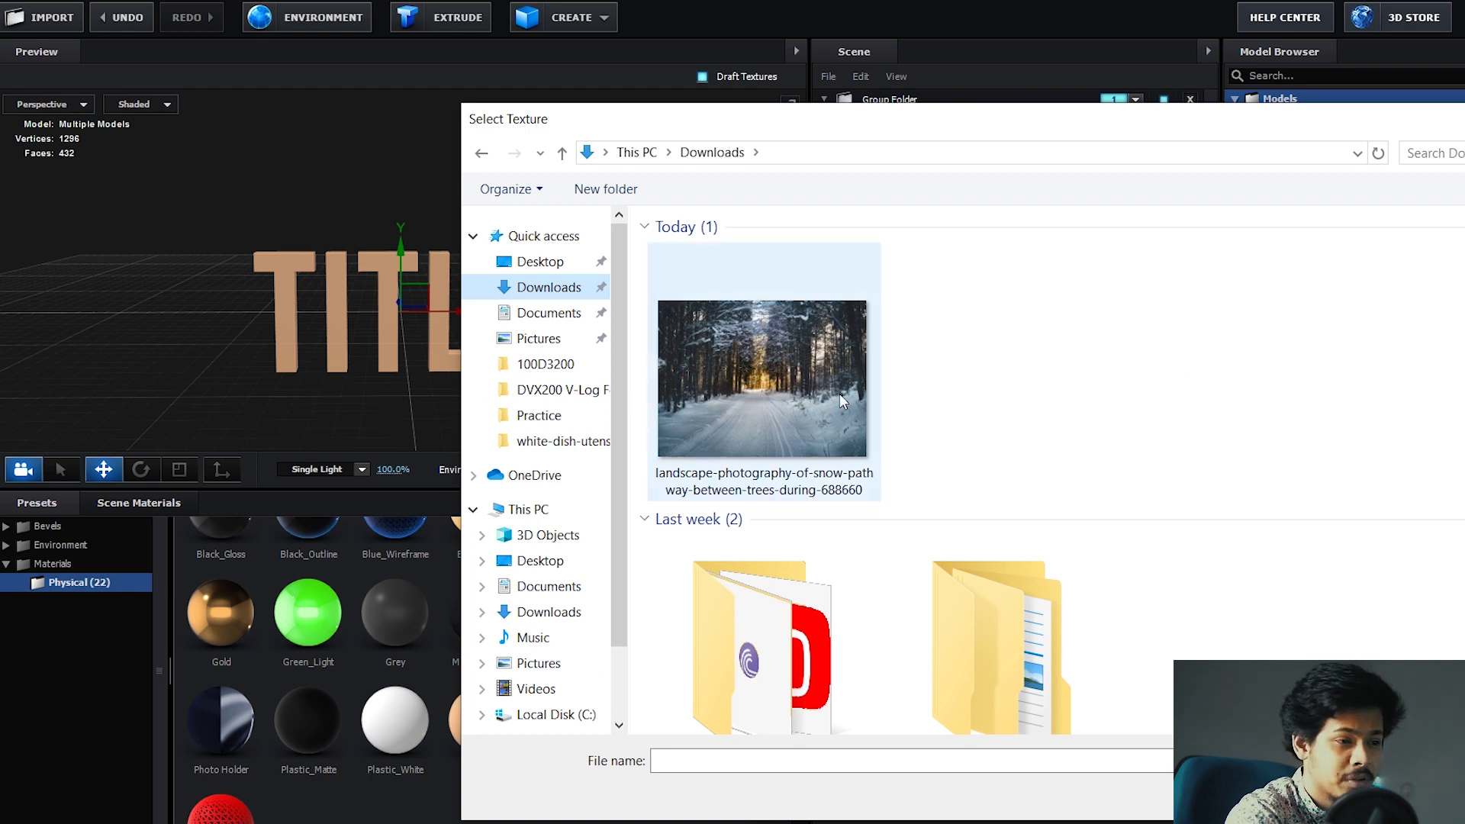
{"action": "left_click", "coordinate": [795, 353]}
{"action": "key", "text": "Return"}
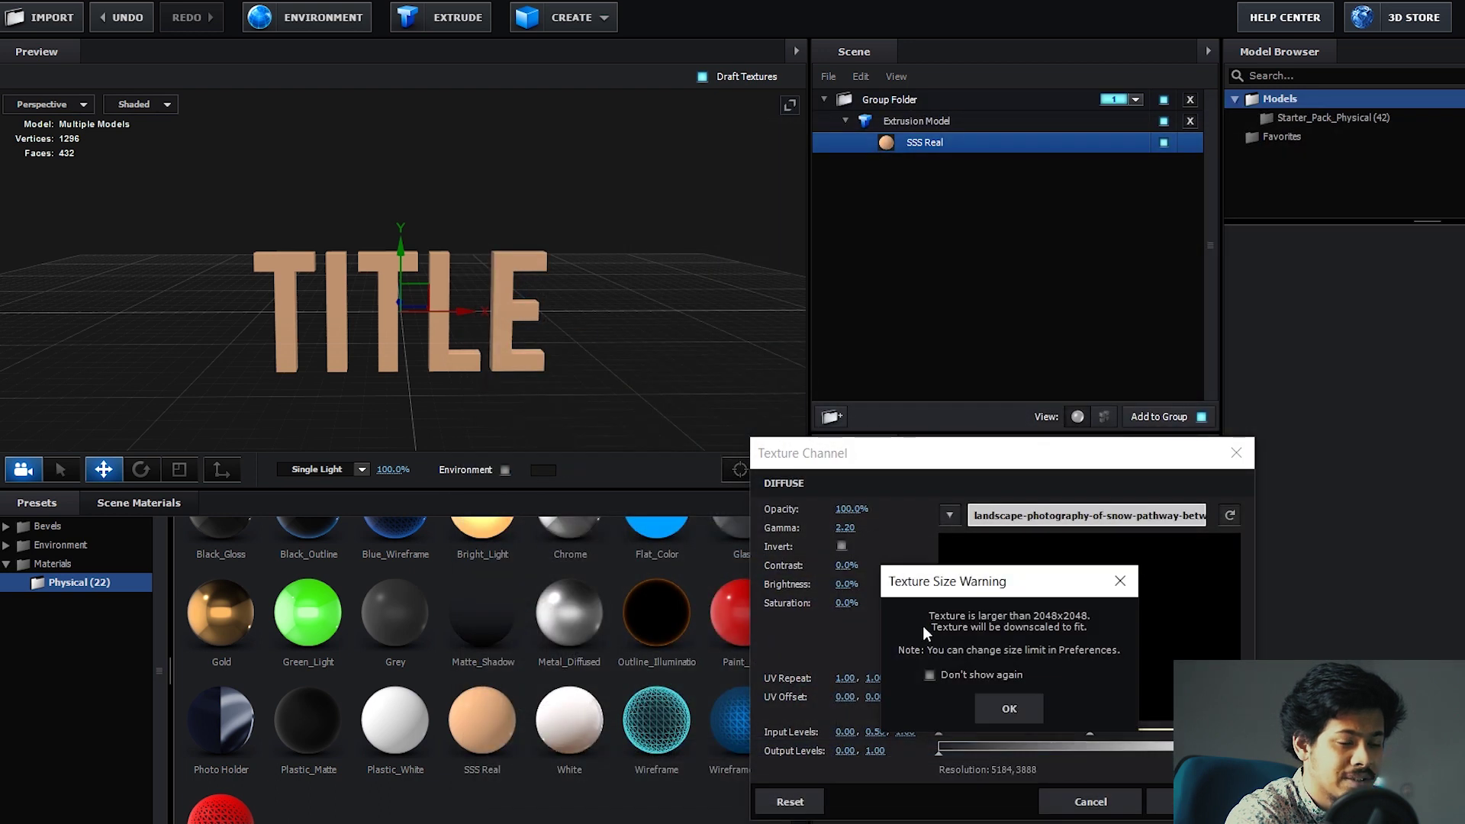
{"action": "left_click", "coordinate": [1010, 708]}
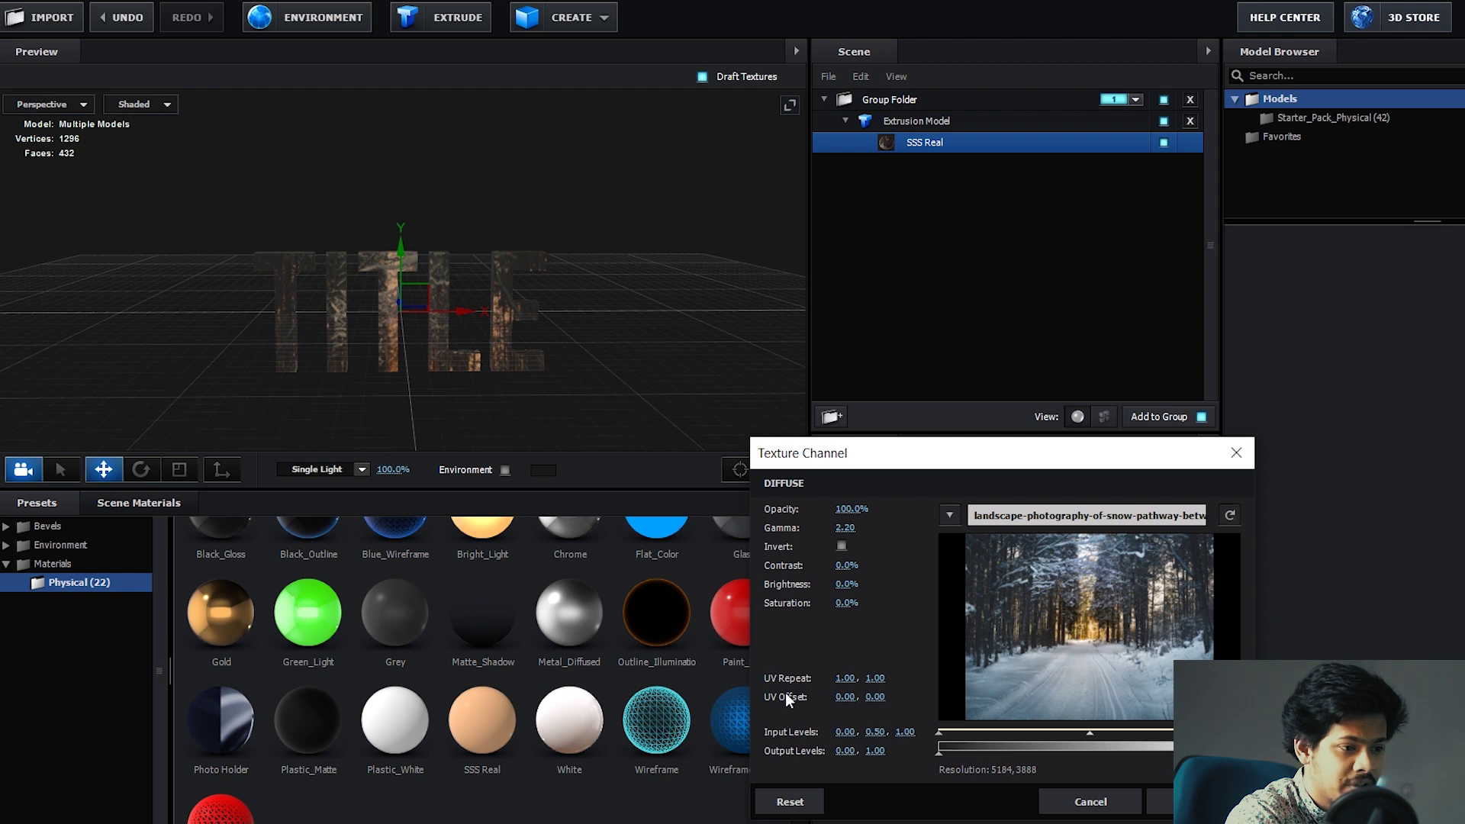
Set the diffuse texture's UV repeat to about 0.85, 1.56 and UV offset to about -0.13, -3.64, and accept the scene setup.
{"action": "left_click_drag", "start_coordinate": [838, 678], "coordinate": [998, 667]}
{"action": "left_click_drag", "start_coordinate": [874, 697], "coordinate": [796, 683]}
{"action": "left_click_drag", "start_coordinate": [884, 697], "coordinate": [882, 697]}
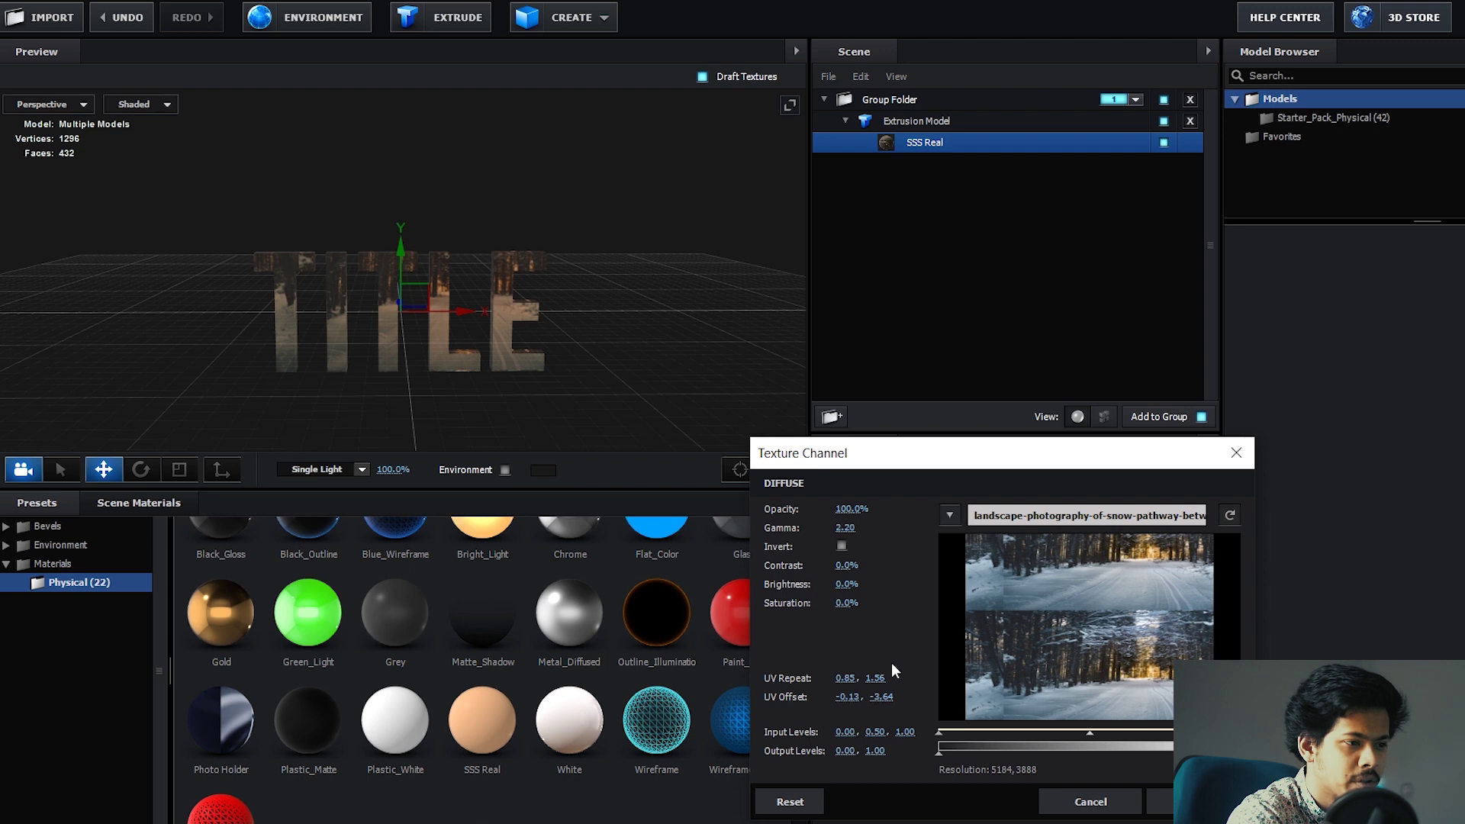
{"action": "left_click", "coordinate": [1157, 799]}
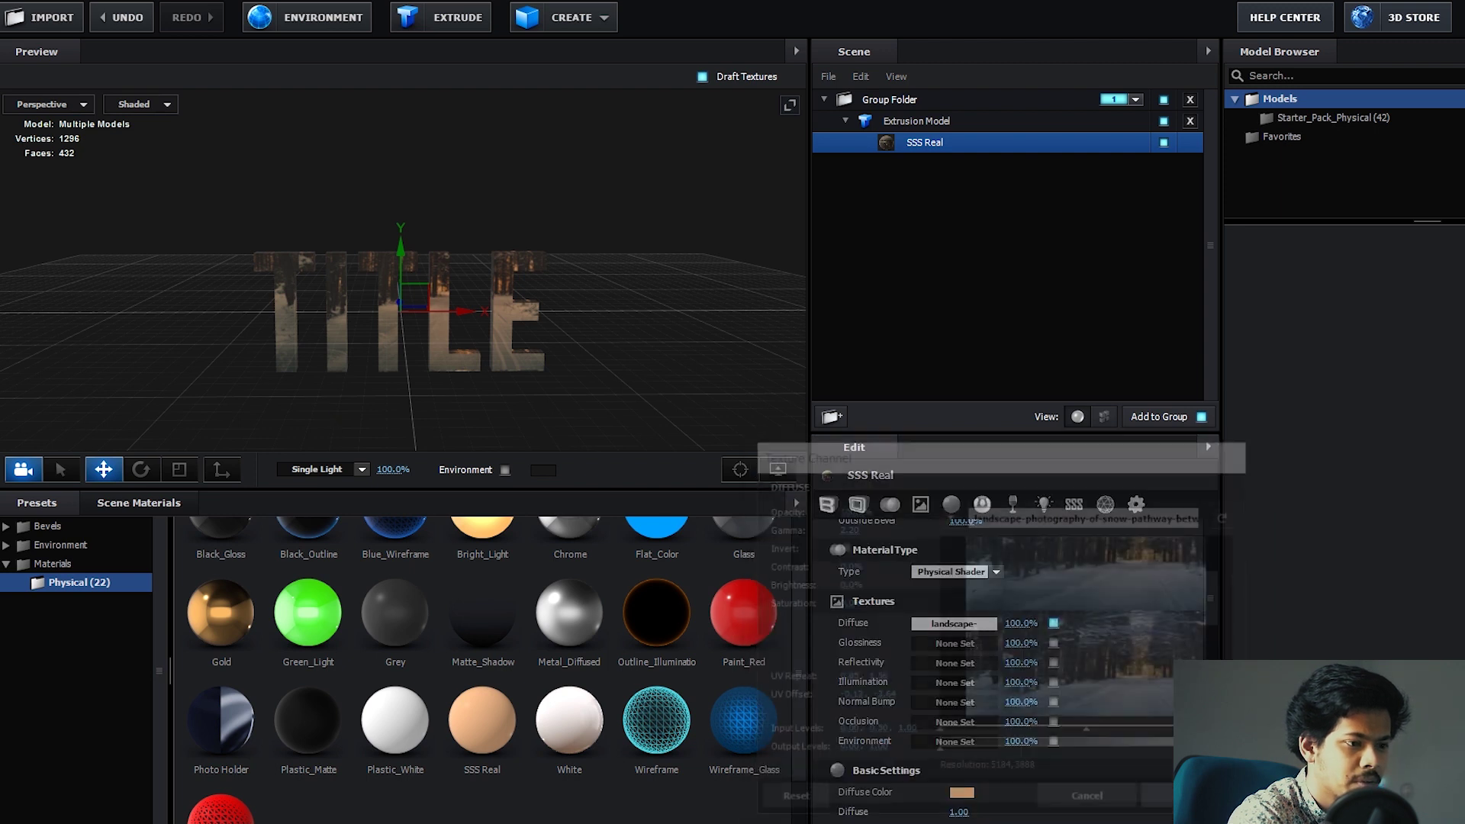
{"action": "mouse_move", "coordinate": [609, 349]}
{"action": "left_mouse_down"}
{"action": "mouse_move", "coordinate": [38, 347]}
{"action": "mouse_move", "coordinate": [623, 349]}
{"action": "mouse_move", "coordinate": [595, 355]}
{"action": "left_mouse_up"}
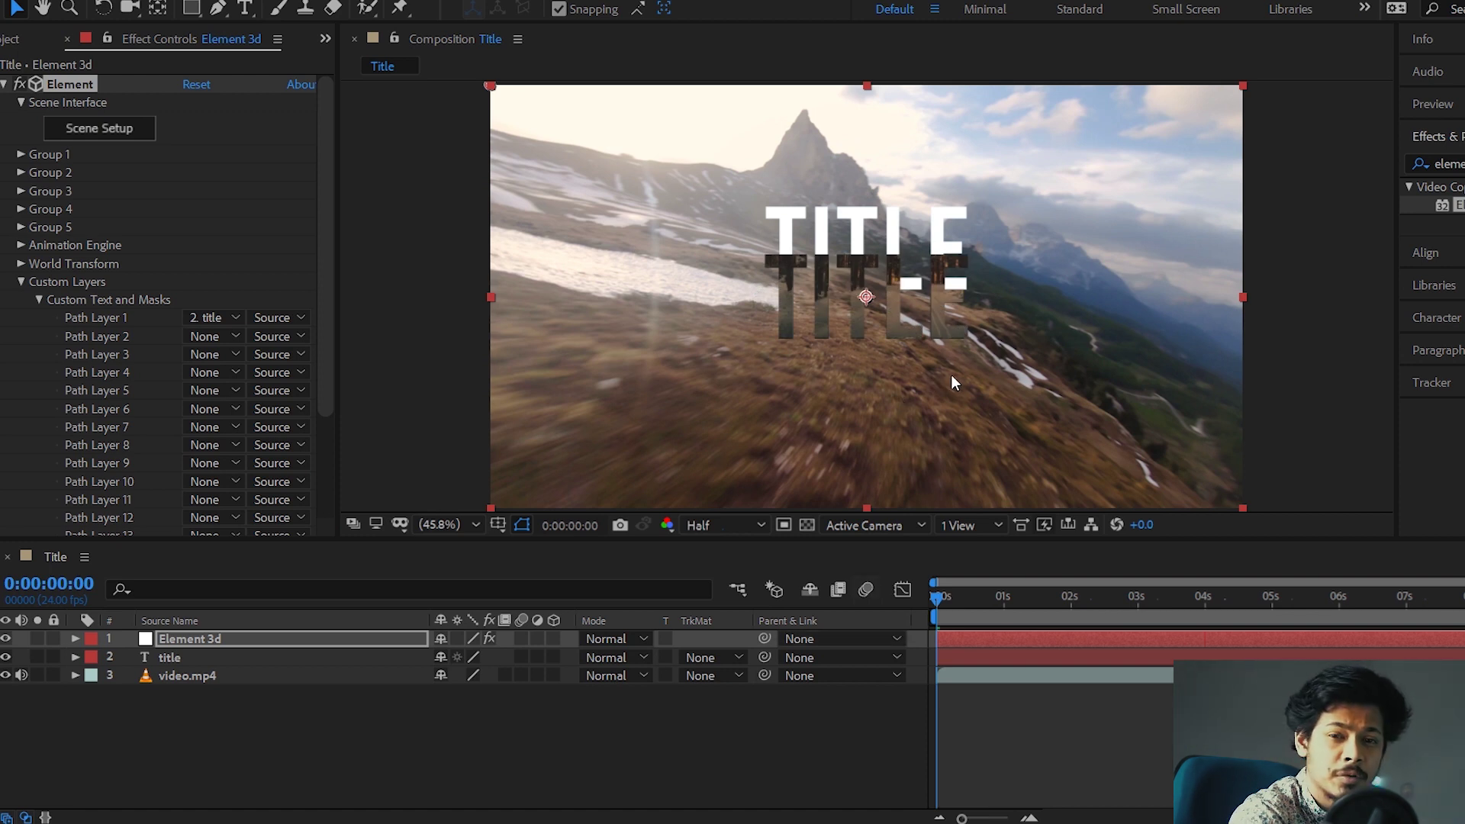
Hide the flat title text layer and move the Element 3d layer up to about 960, 365.5 in the frame.
{"action": "left_click", "coordinate": [7, 657]}
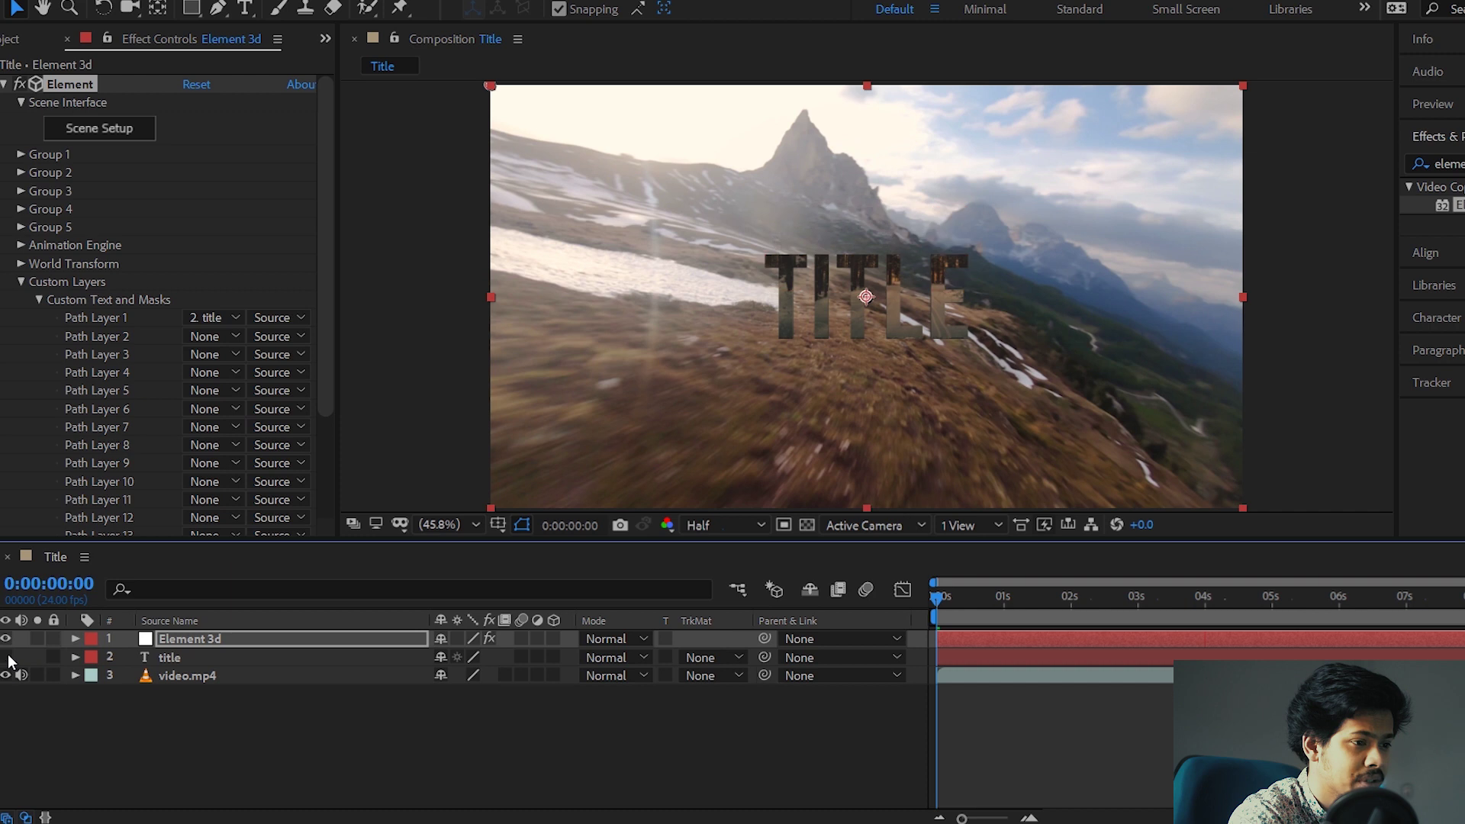
{"action": "left_click_drag", "start_coordinate": [909, 321], "coordinate": [921, 250]}
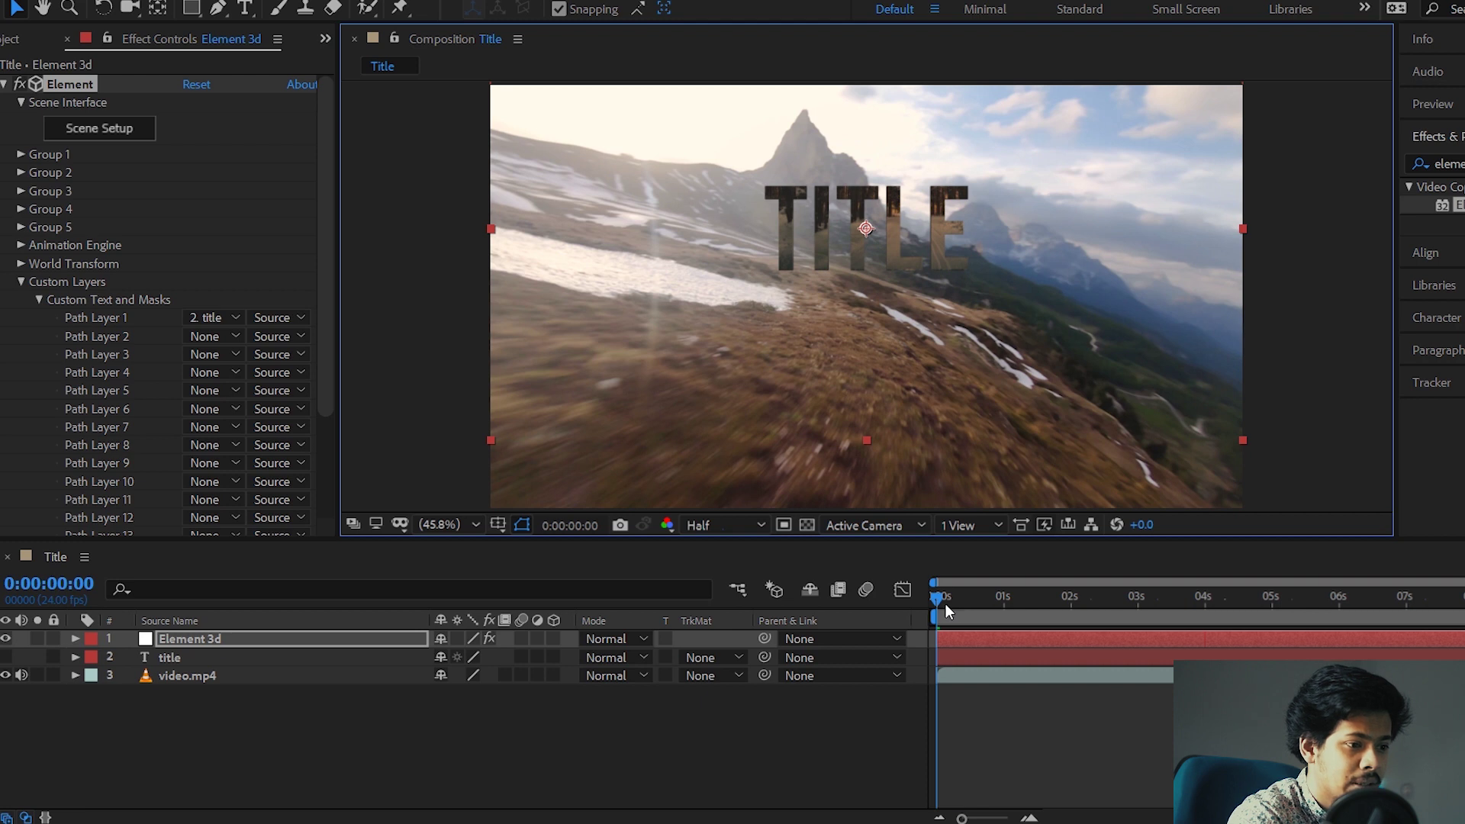
{"action": "left_click_drag", "start_coordinate": [944, 600], "coordinate": [911, 611]}
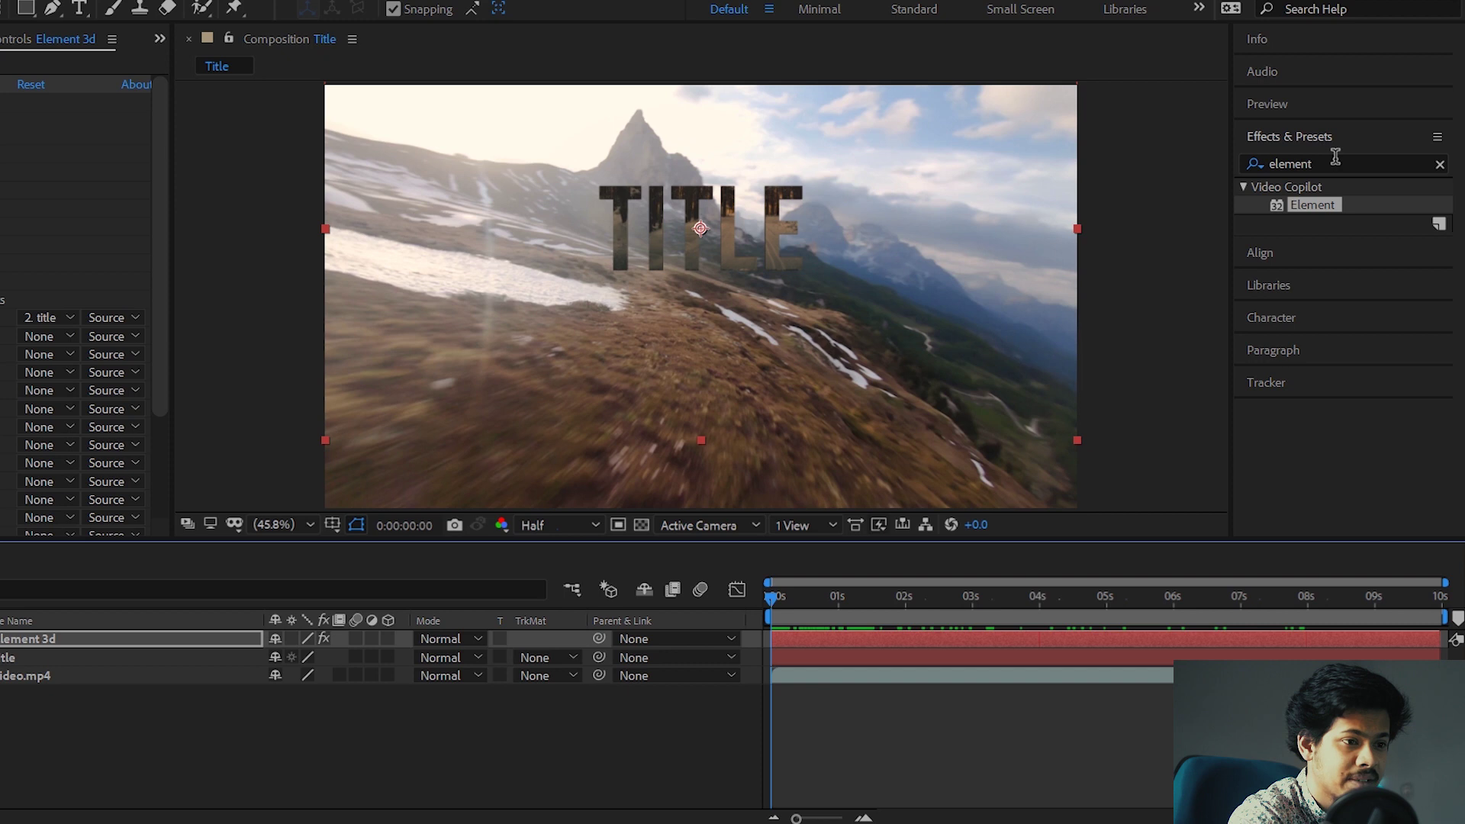
Find the 3D Camera Tracker effect and apply it to the video.mp4 layer.
{"action": "left_click", "coordinate": [1335, 161]}
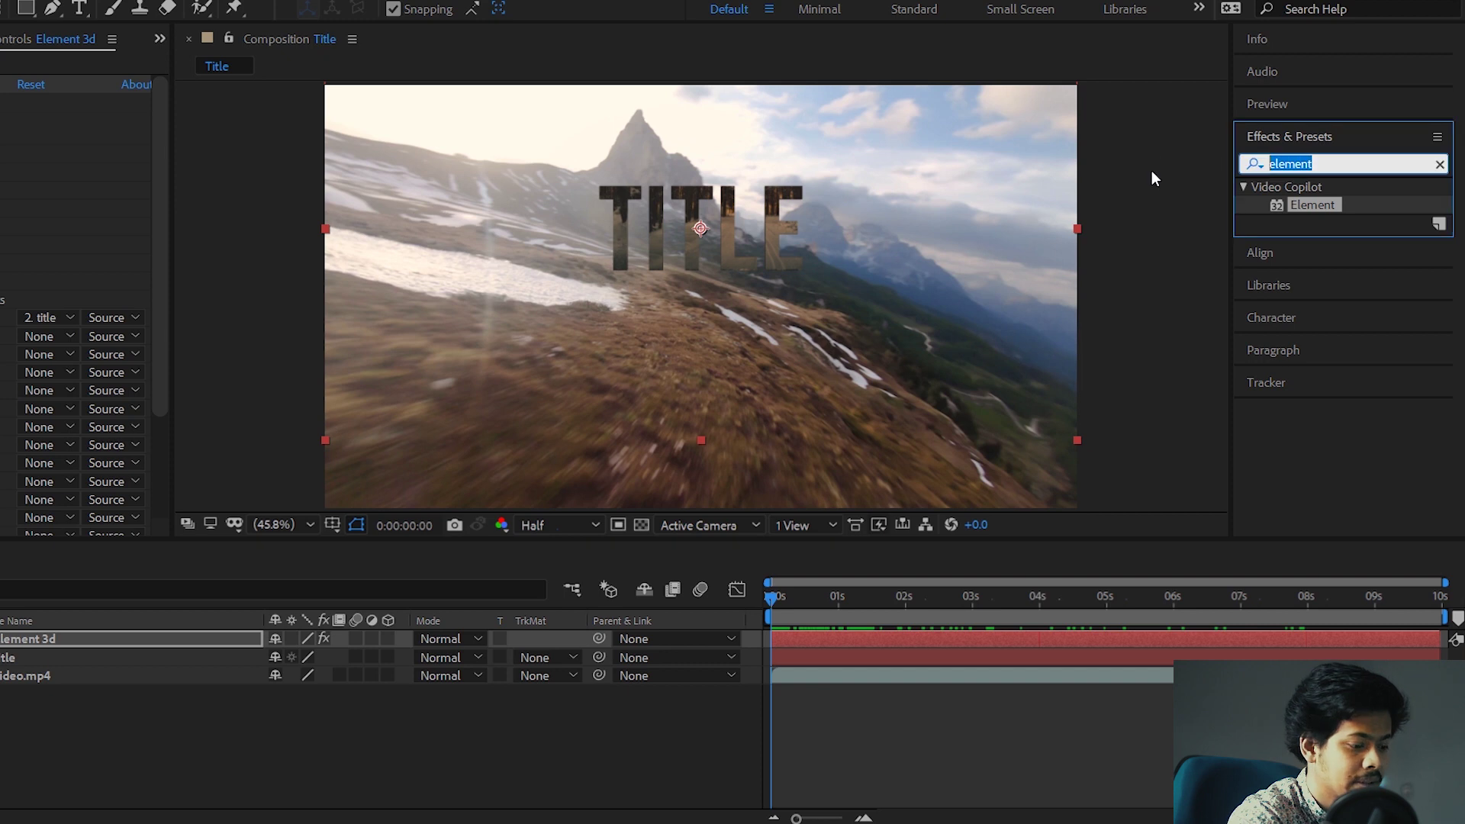
{"action": "type", "text": "3d camera"}
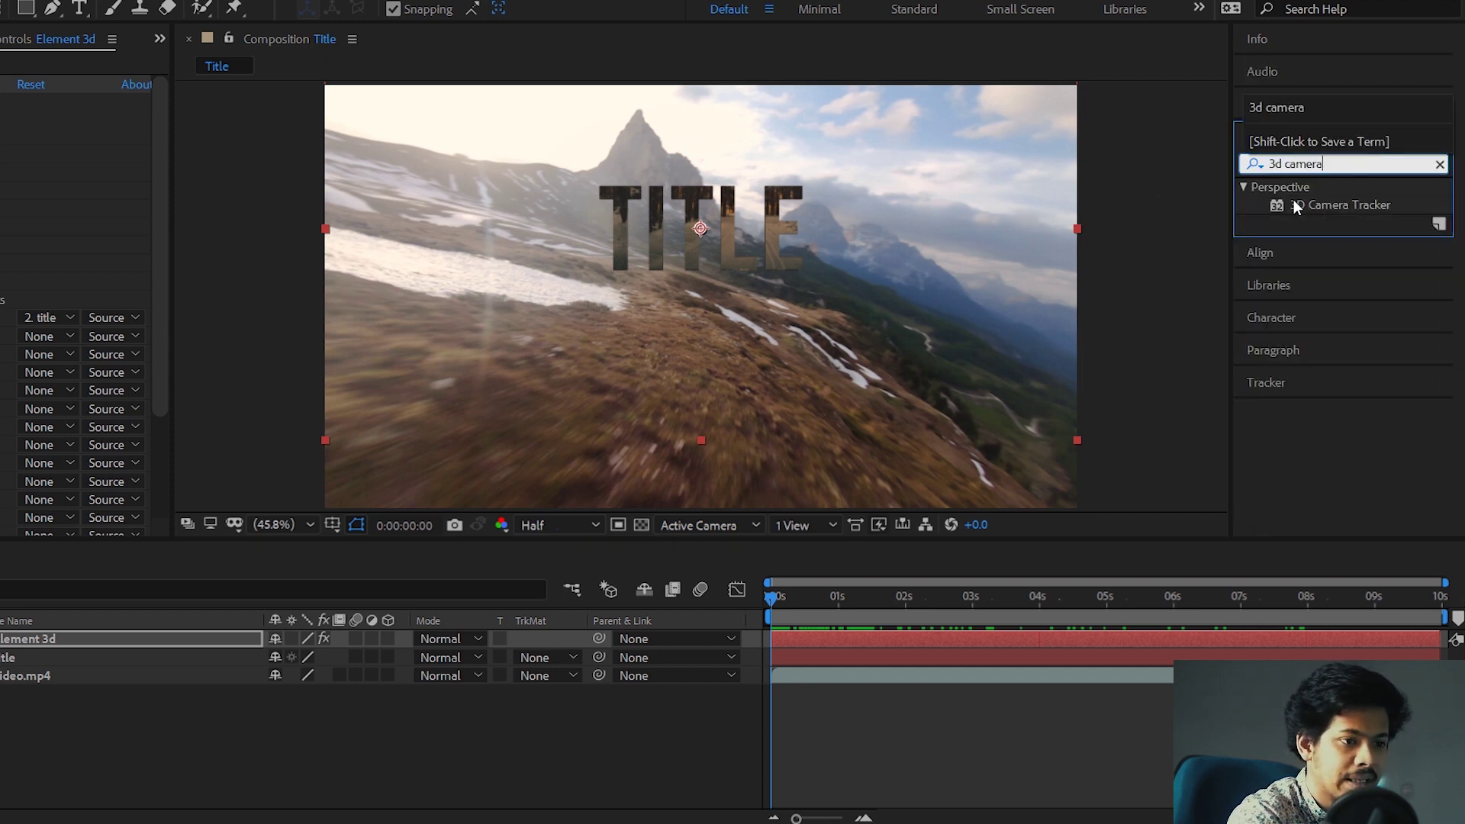
{"action": "left_click_drag", "start_coordinate": [1341, 205], "coordinate": [244, 676]}
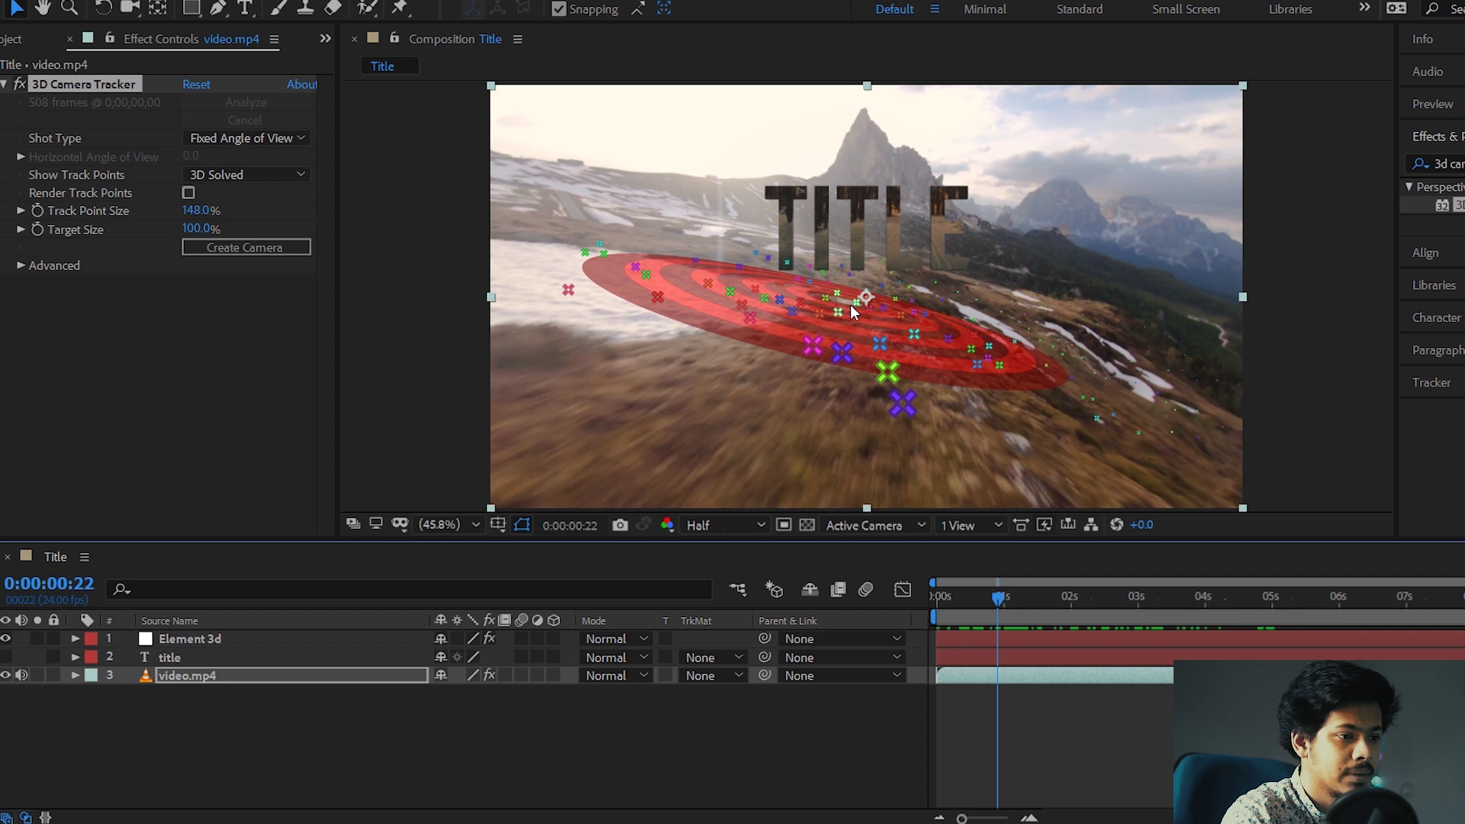
Create a solid and camera from three track points lying flat on the hillside near the frame's centre.
{"action": "left_click", "coordinate": [853, 303]}
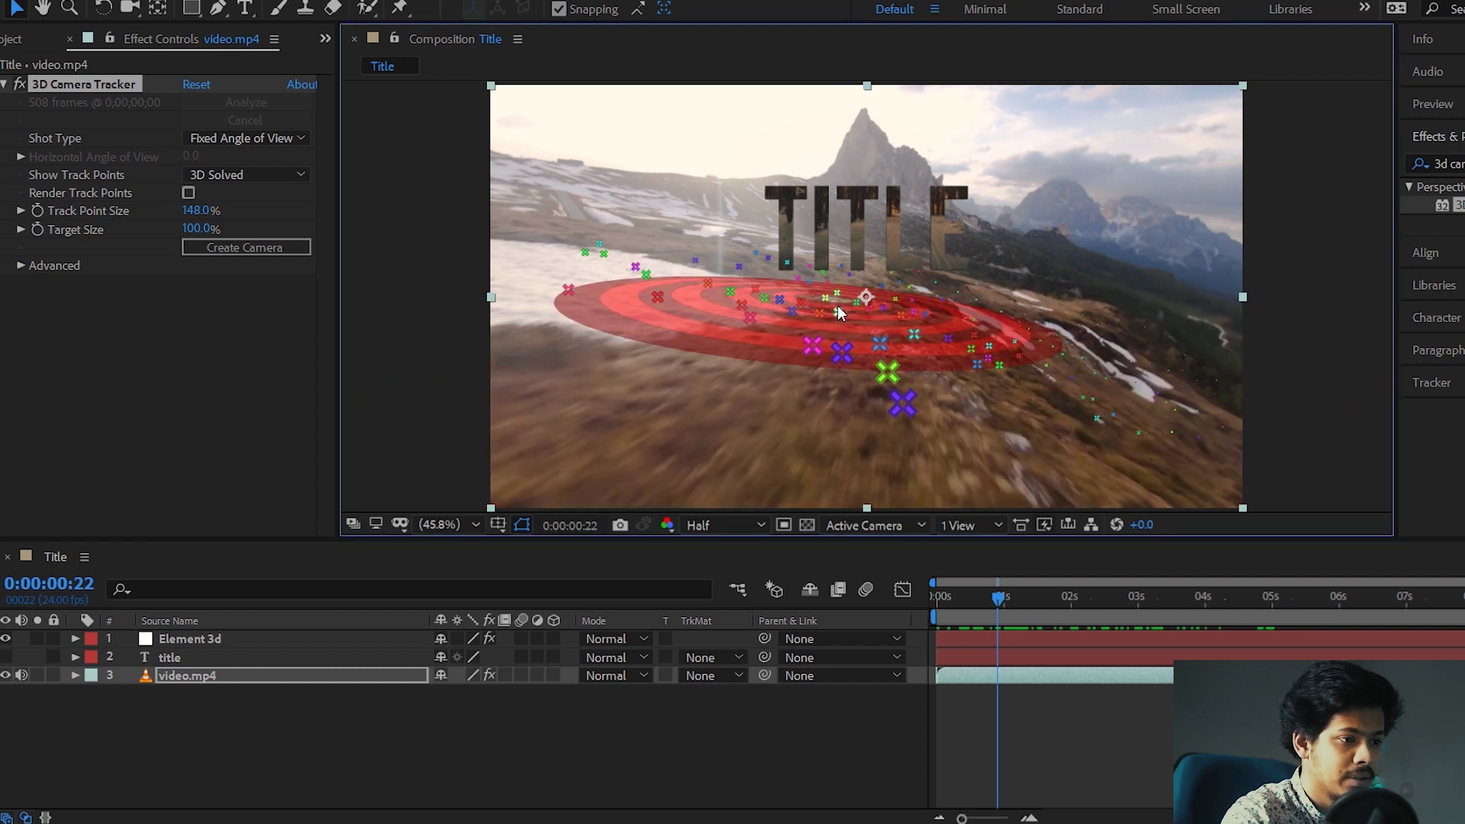
{"action": "left_click", "coordinate": [830, 301]}
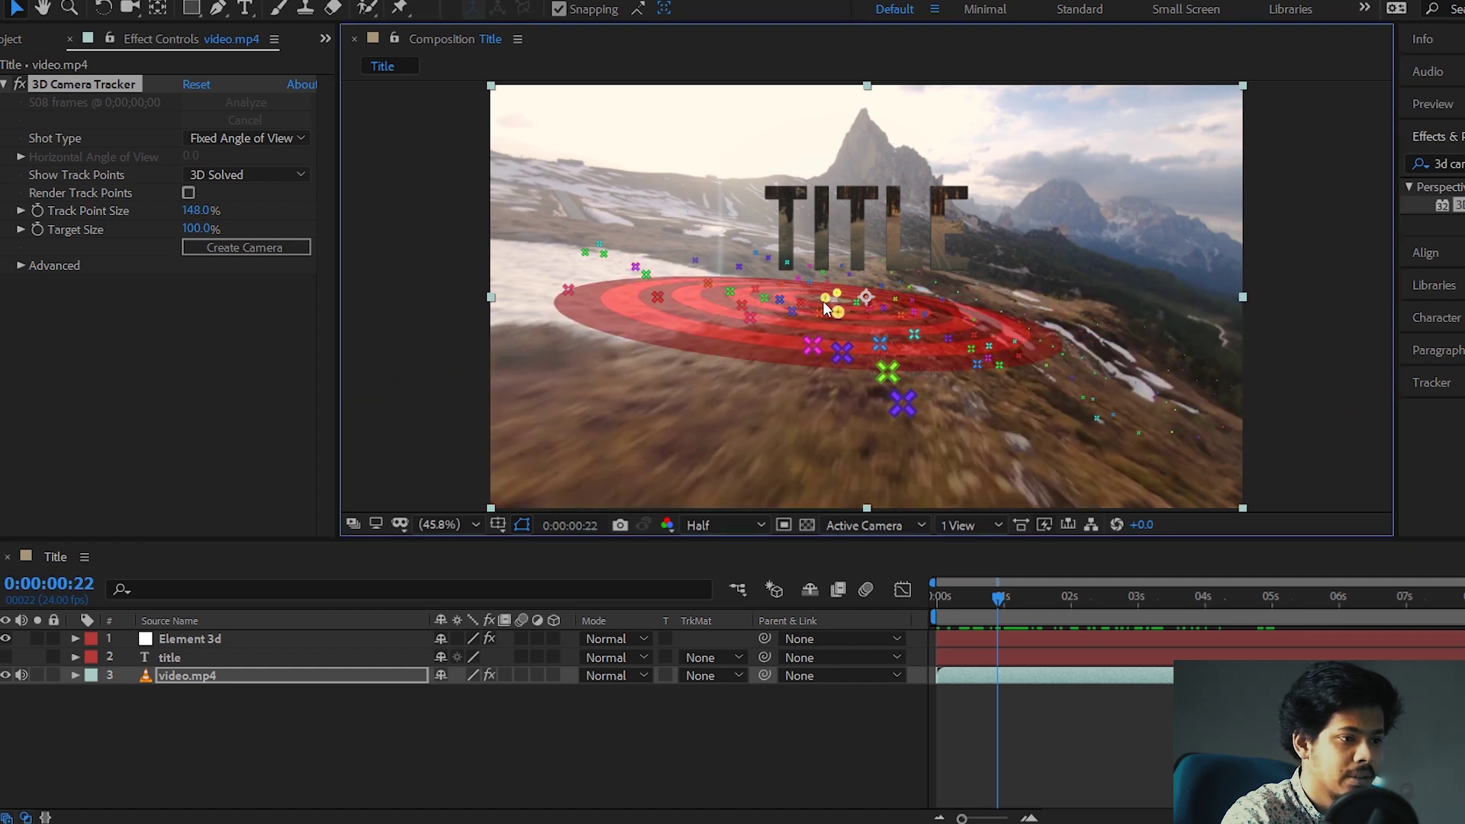
{"action": "right_click", "coordinate": [833, 301]}
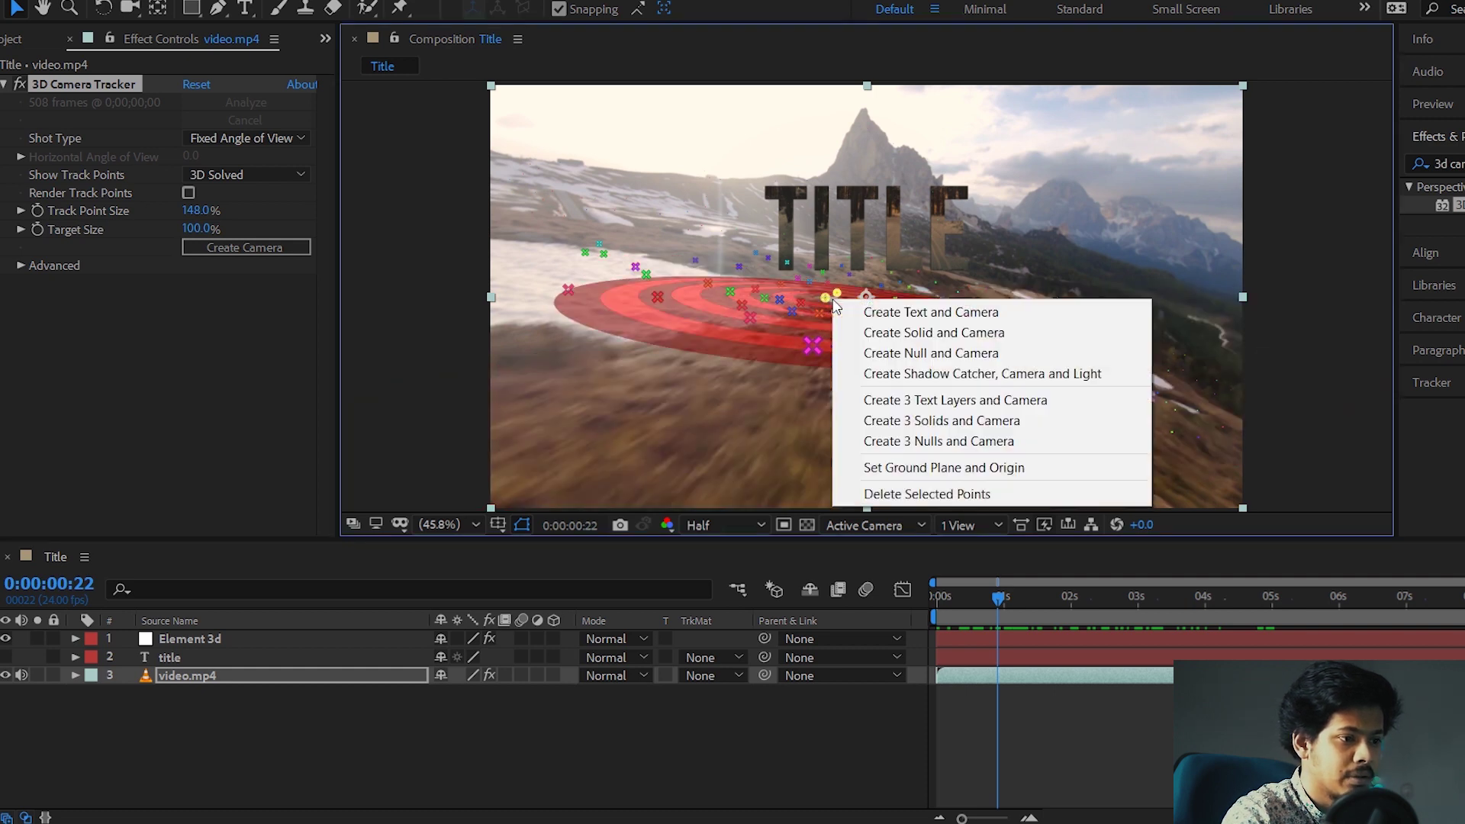
{"action": "left_click", "coordinate": [923, 331]}
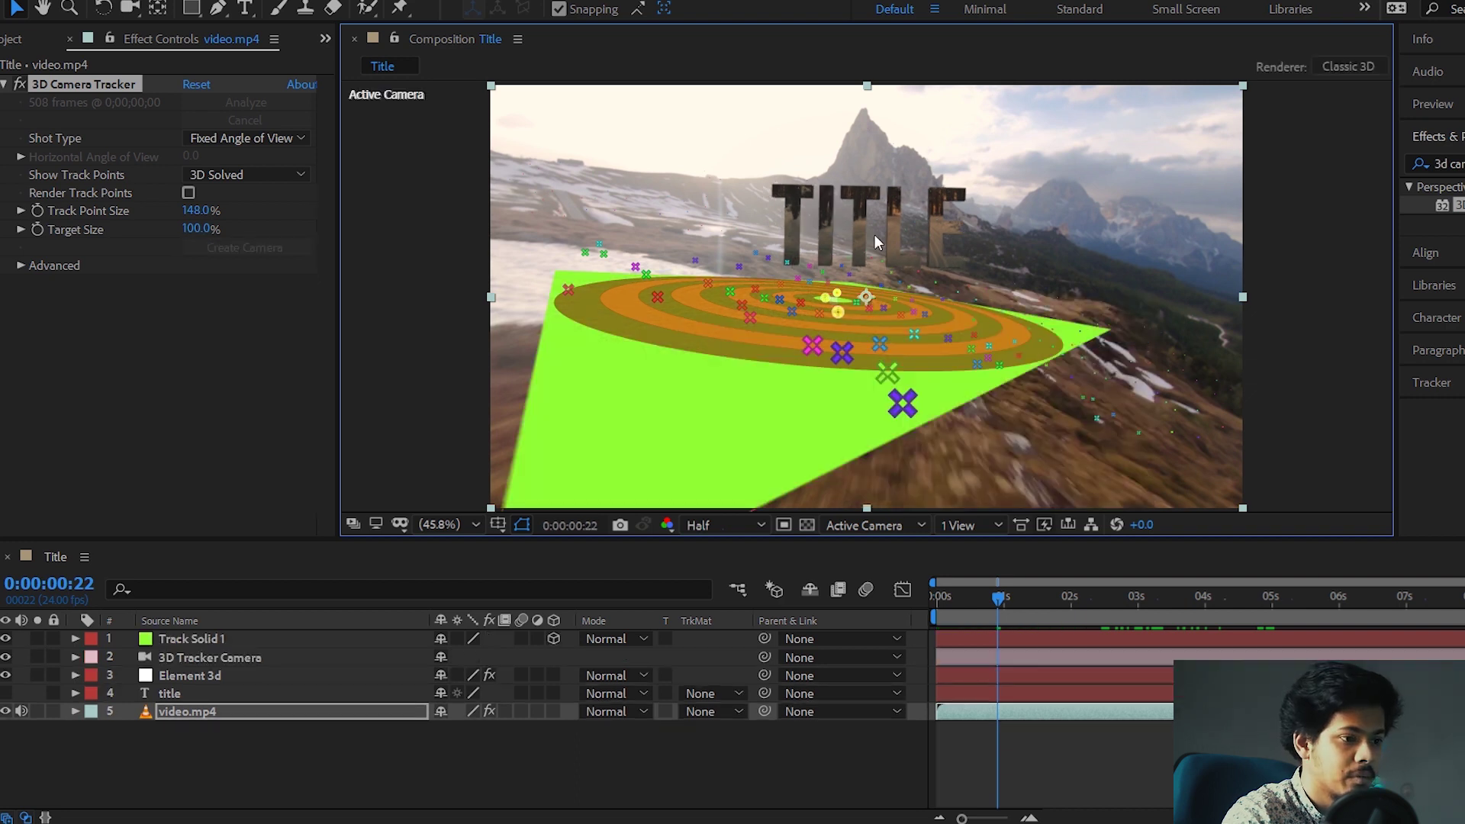
Check the track solid against the moving footage, then hide the Track Solid 1 layer.
{"action": "mouse_move", "coordinate": [1001, 607]}
{"action": "left_mouse_down"}
{"action": "mouse_move", "coordinate": [1048, 602]}
{"action": "mouse_move", "coordinate": [1005, 597]}
{"action": "left_mouse_up"}
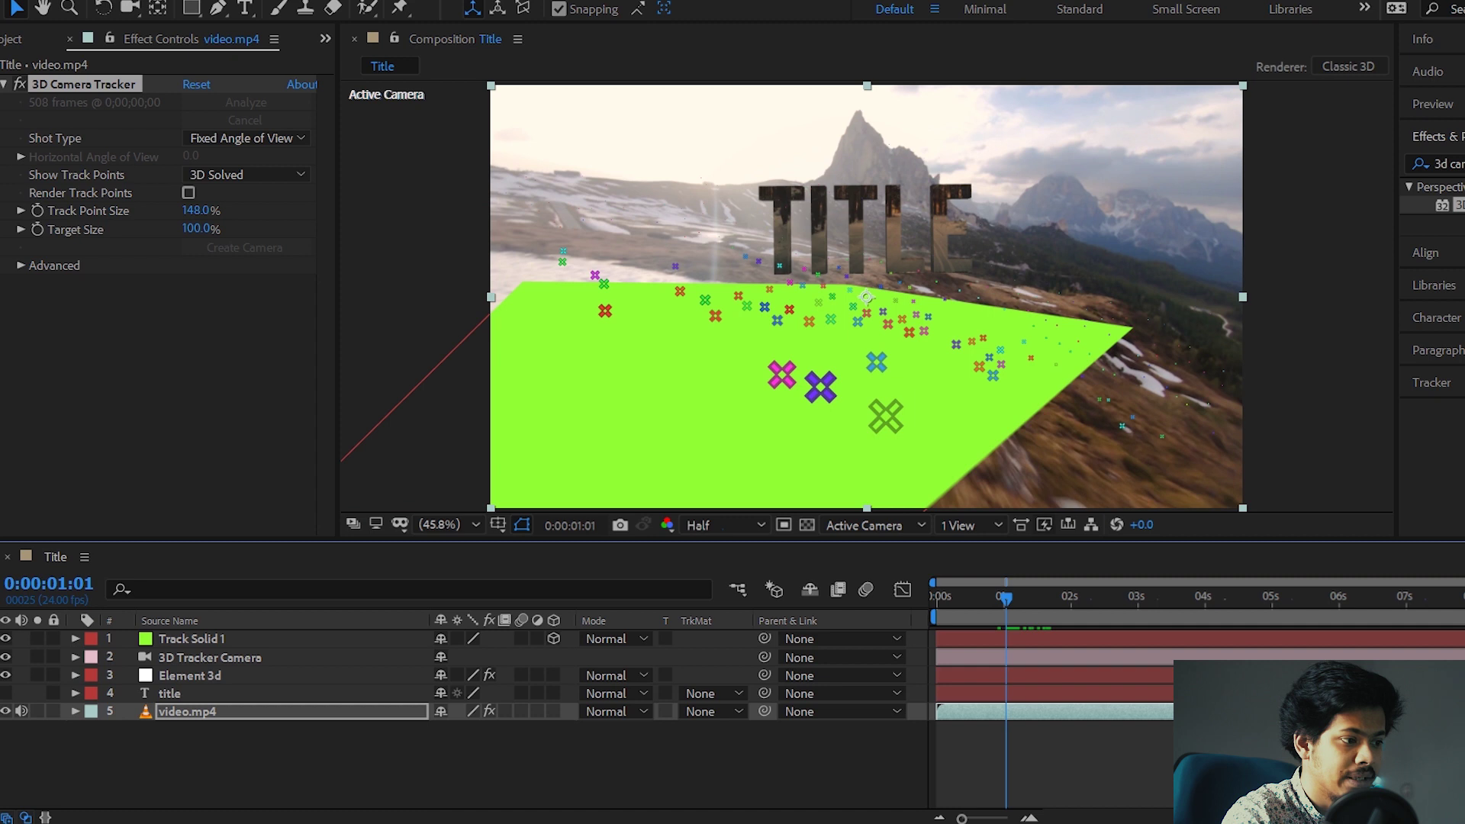
{"action": "left_click", "coordinate": [5, 639]}
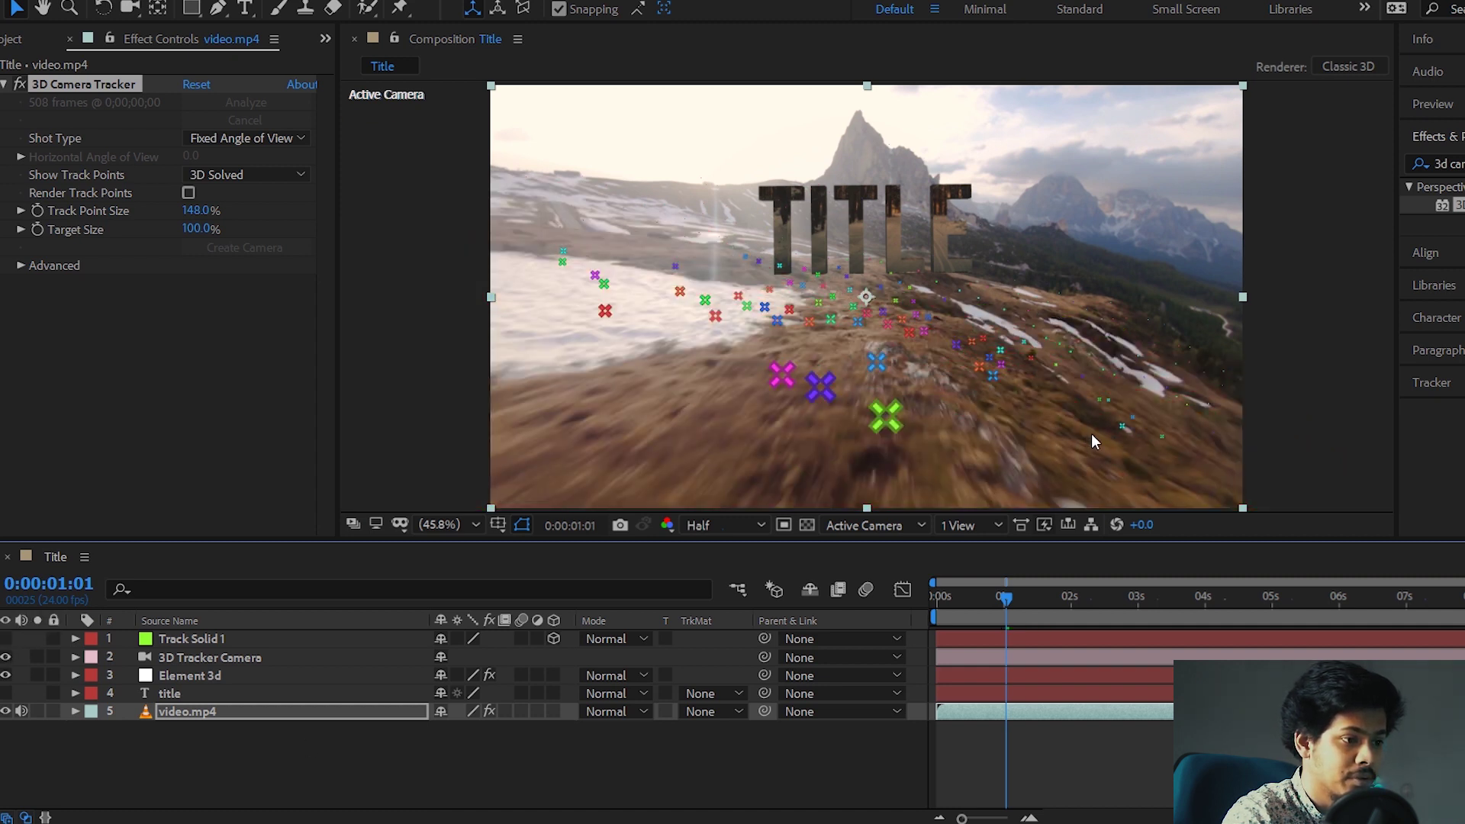
{"action": "left_click", "coordinate": [674, 750]}
{"action": "mouse_move", "coordinate": [992, 597]}
{"action": "left_mouse_down"}
{"action": "mouse_move", "coordinate": [1089, 598]}
{"action": "mouse_move", "coordinate": [1011, 610]}
{"action": "left_mouse_up"}
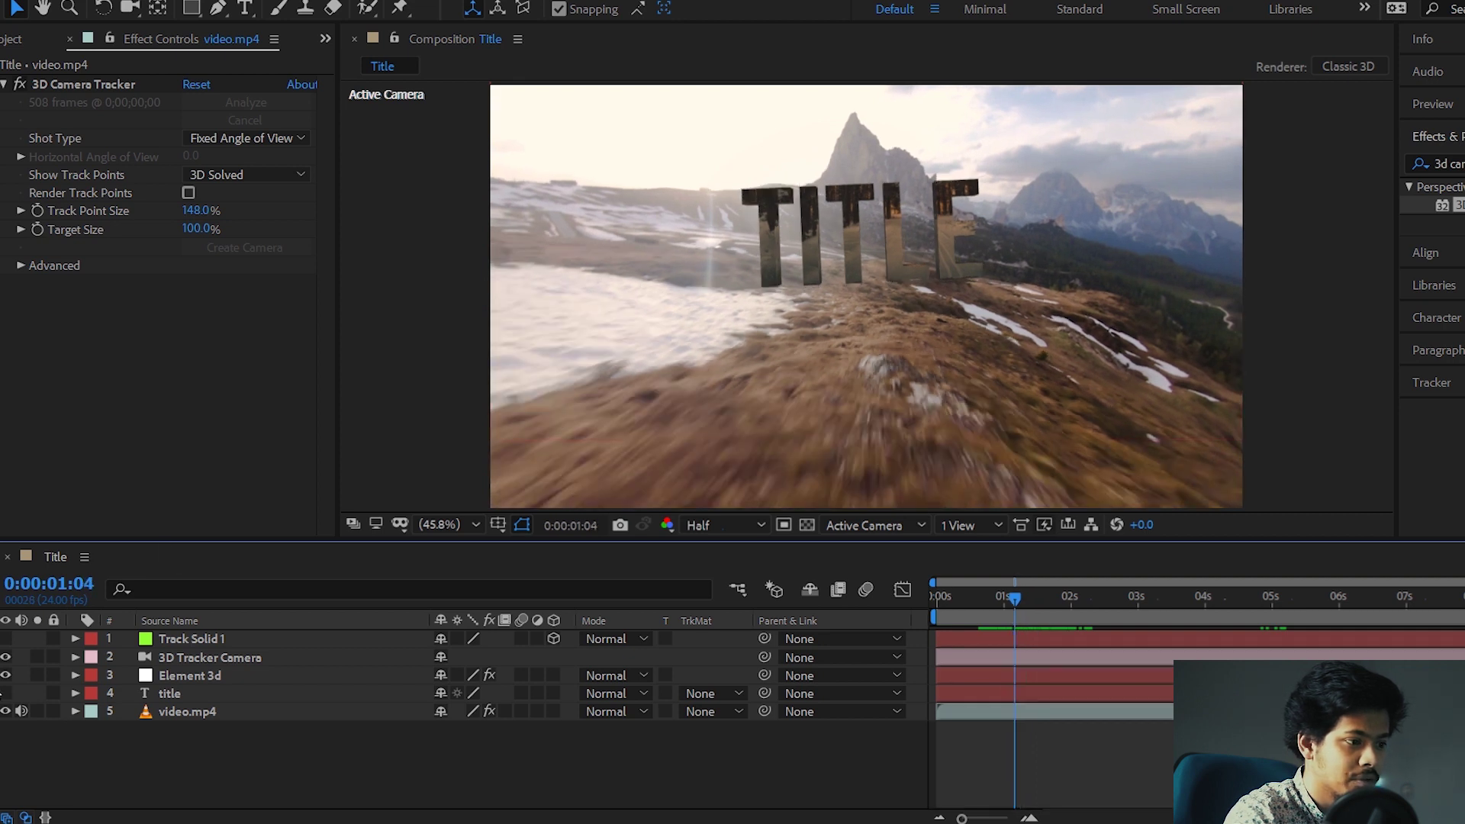
Make the Element 3d layer a 3D layer and scrub the footage to 0:00:01:09.
{"action": "left_click", "coordinate": [194, 676]}
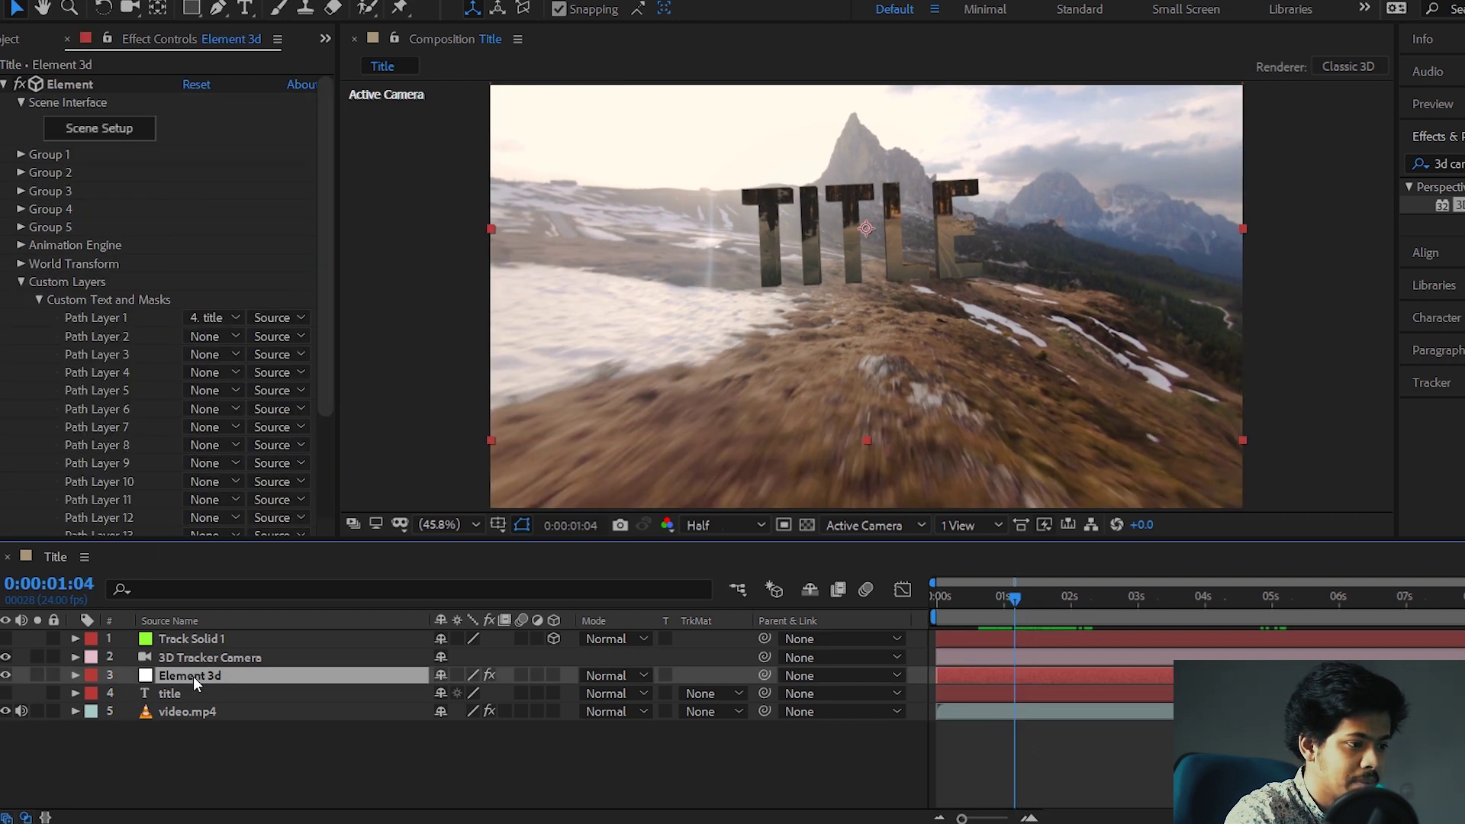
{"action": "left_click", "coordinate": [553, 675]}
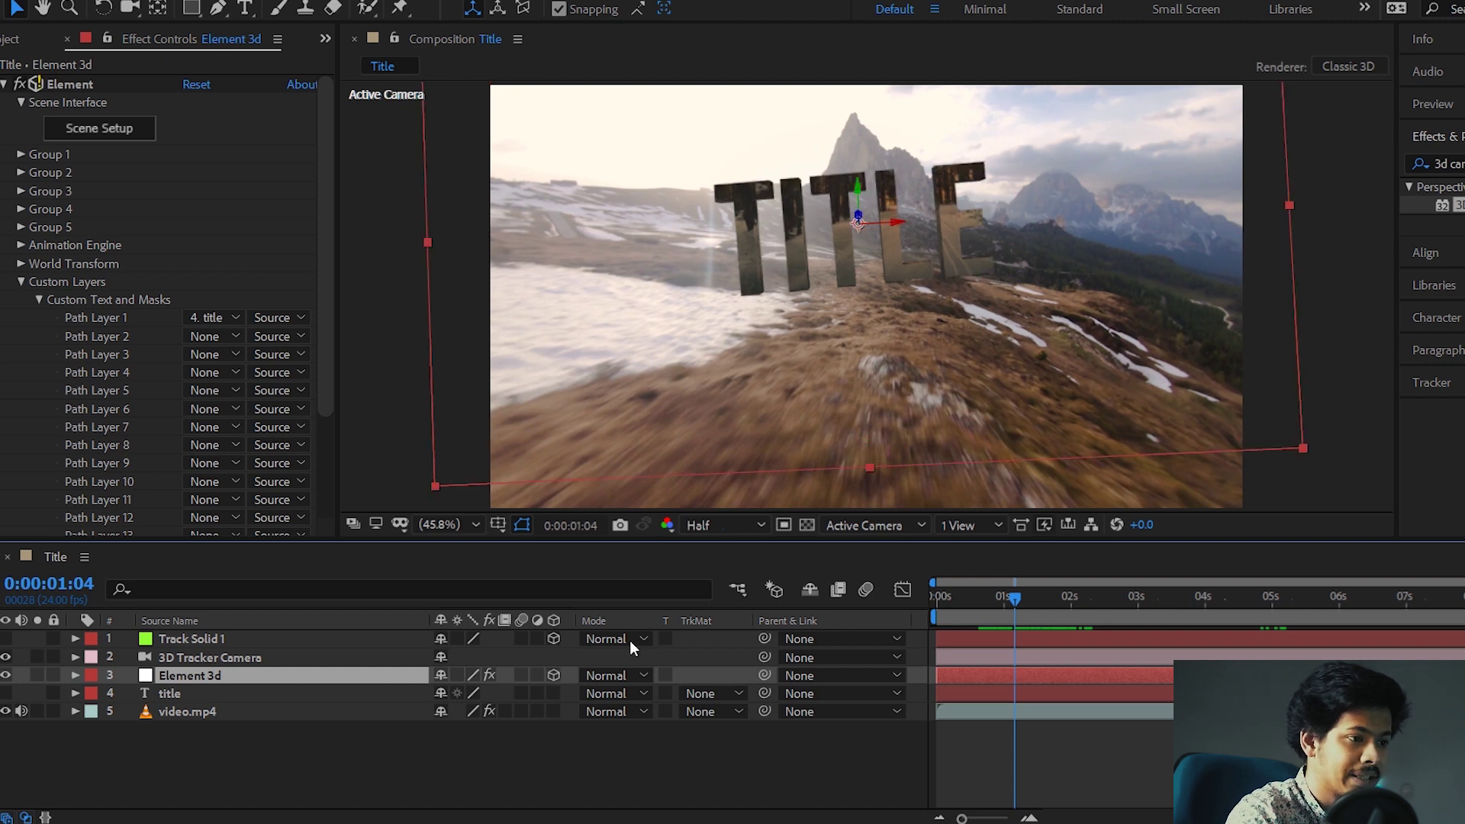
{"action": "mouse_move", "coordinate": [1017, 596]}
{"action": "left_mouse_down"}
{"action": "mouse_move", "coordinate": [1069, 598]}
{"action": "mouse_move", "coordinate": [1011, 602]}
{"action": "mouse_move", "coordinate": [1049, 597]}
{"action": "mouse_move", "coordinate": [1029, 606]}
{"action": "left_mouse_up"}
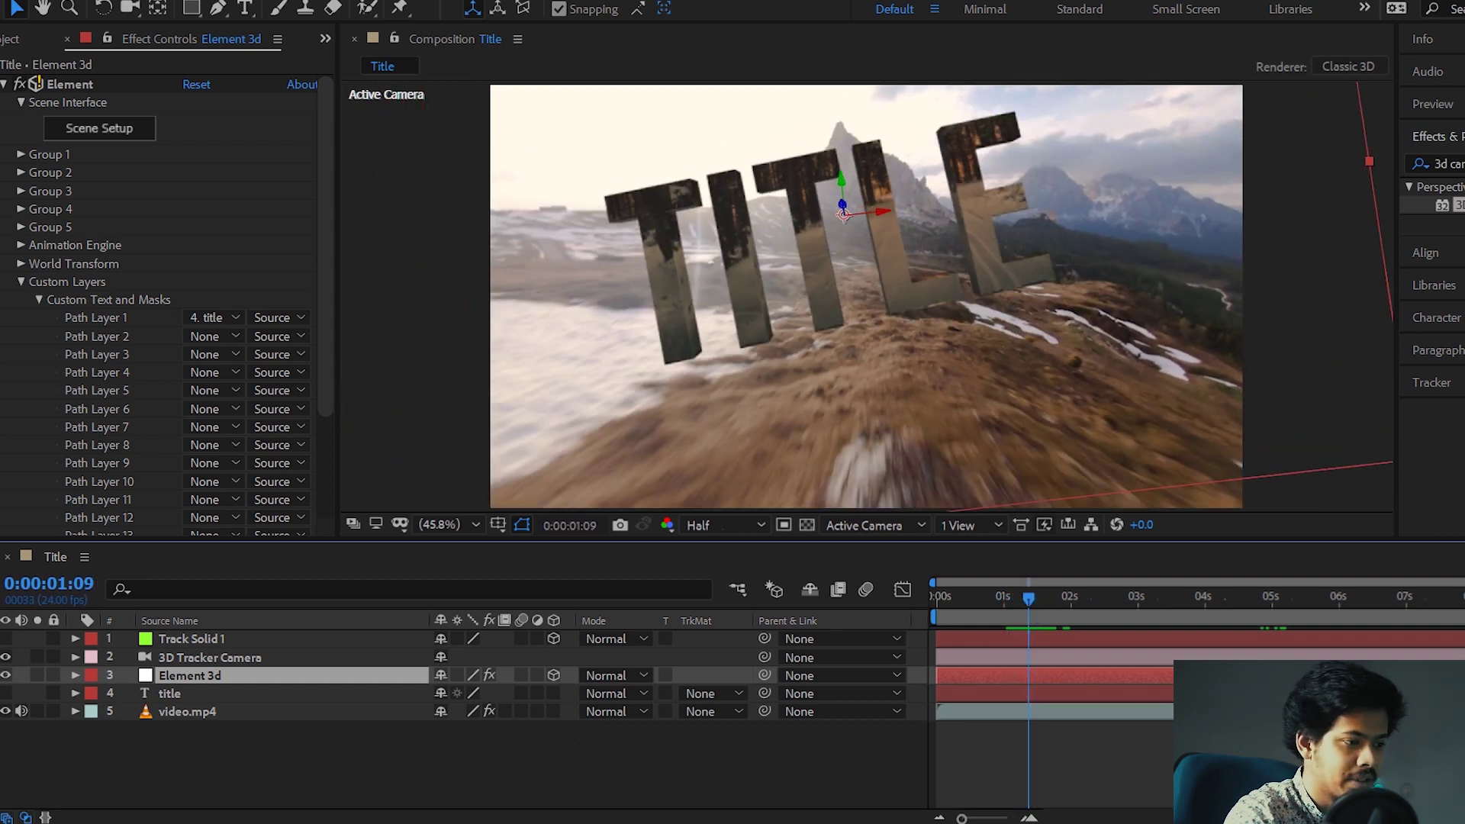
Straighten the tilted title by setting the Element 3d layer's orientation to 0°, 359°, 10°.
{"action": "left_click", "coordinate": [74, 677]}
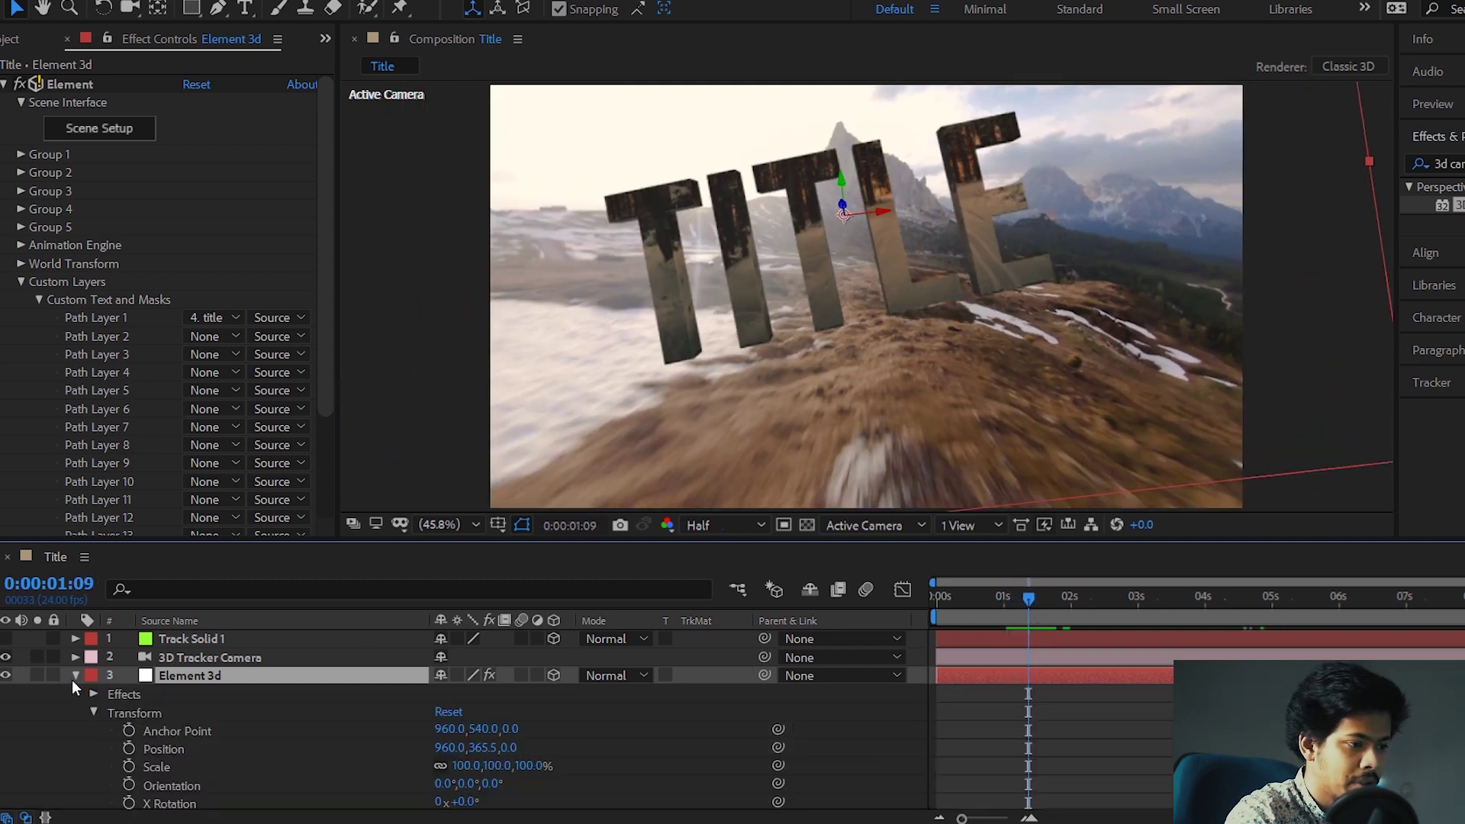
{"action": "scroll", "coordinate": [195, 656], "scroll_direction": "down", "scroll_amount": 1}
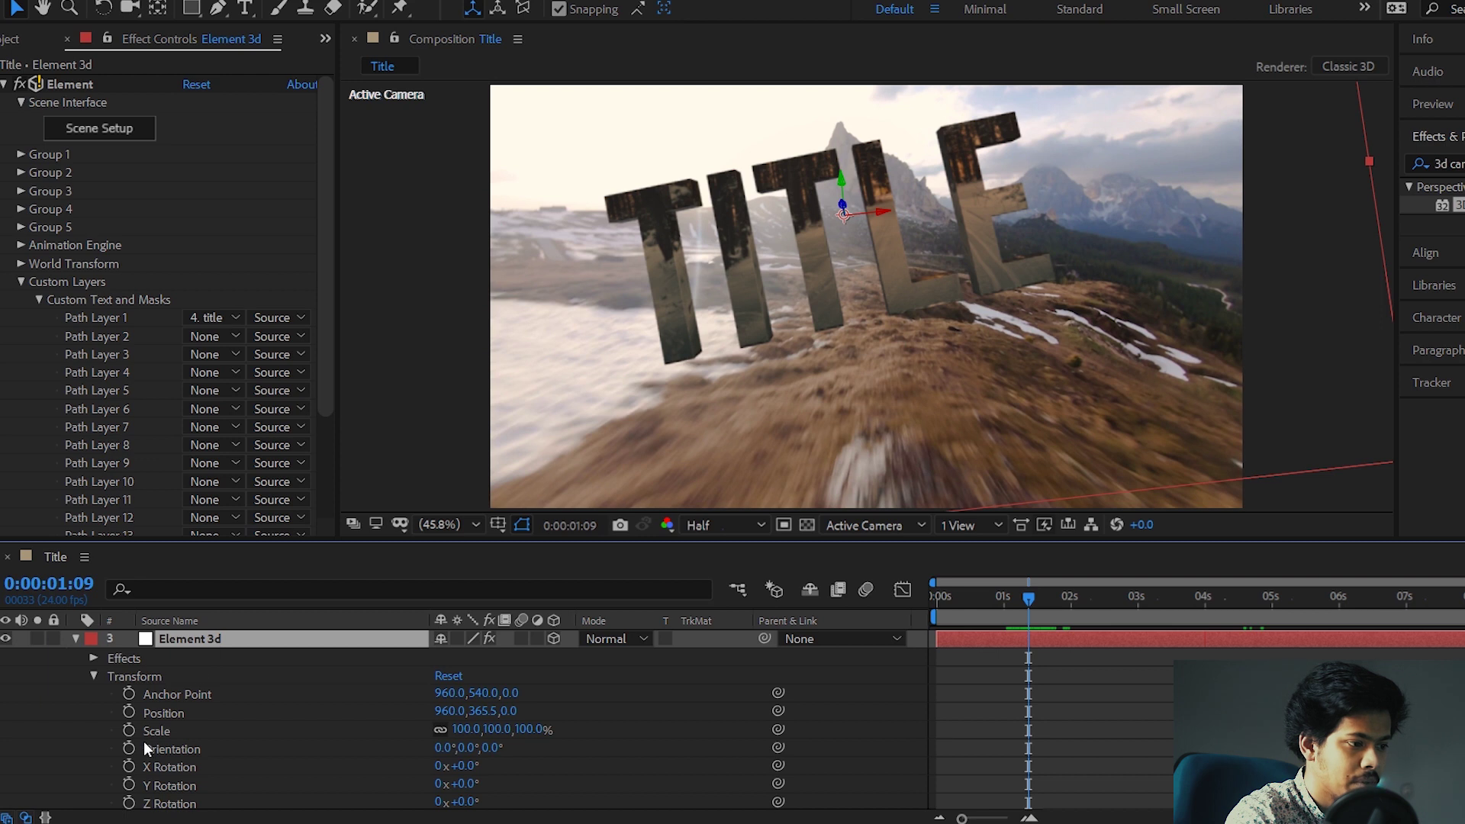
{"action": "scroll", "coordinate": [144, 740], "scroll_direction": "down", "scroll_amount": 1}
{"action": "scroll", "coordinate": [141, 740], "scroll_direction": "up", "scroll_amount": 1}
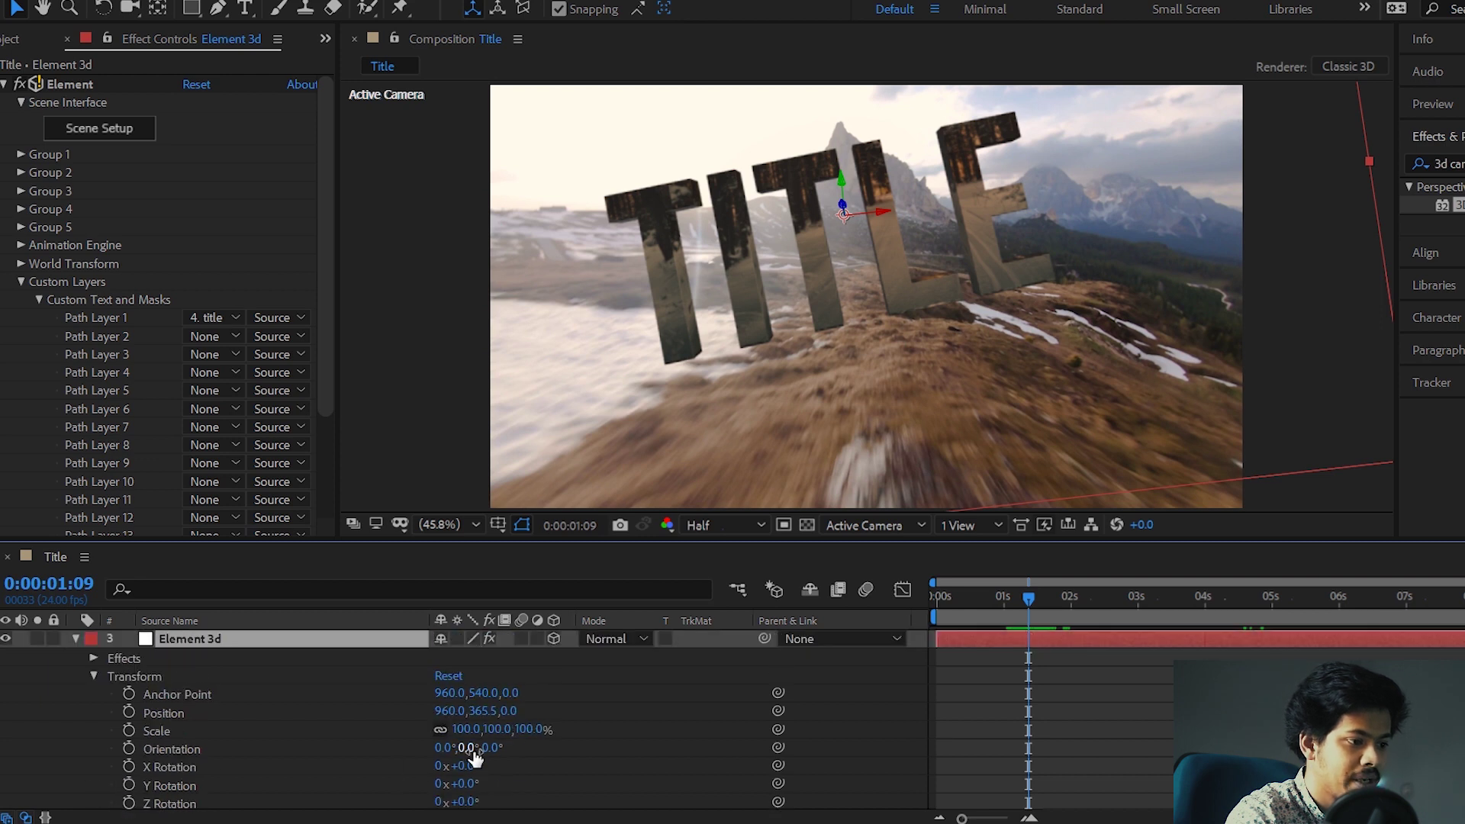
{"action": "left_click_drag", "start_coordinate": [492, 748], "coordinate": [467, 748]}
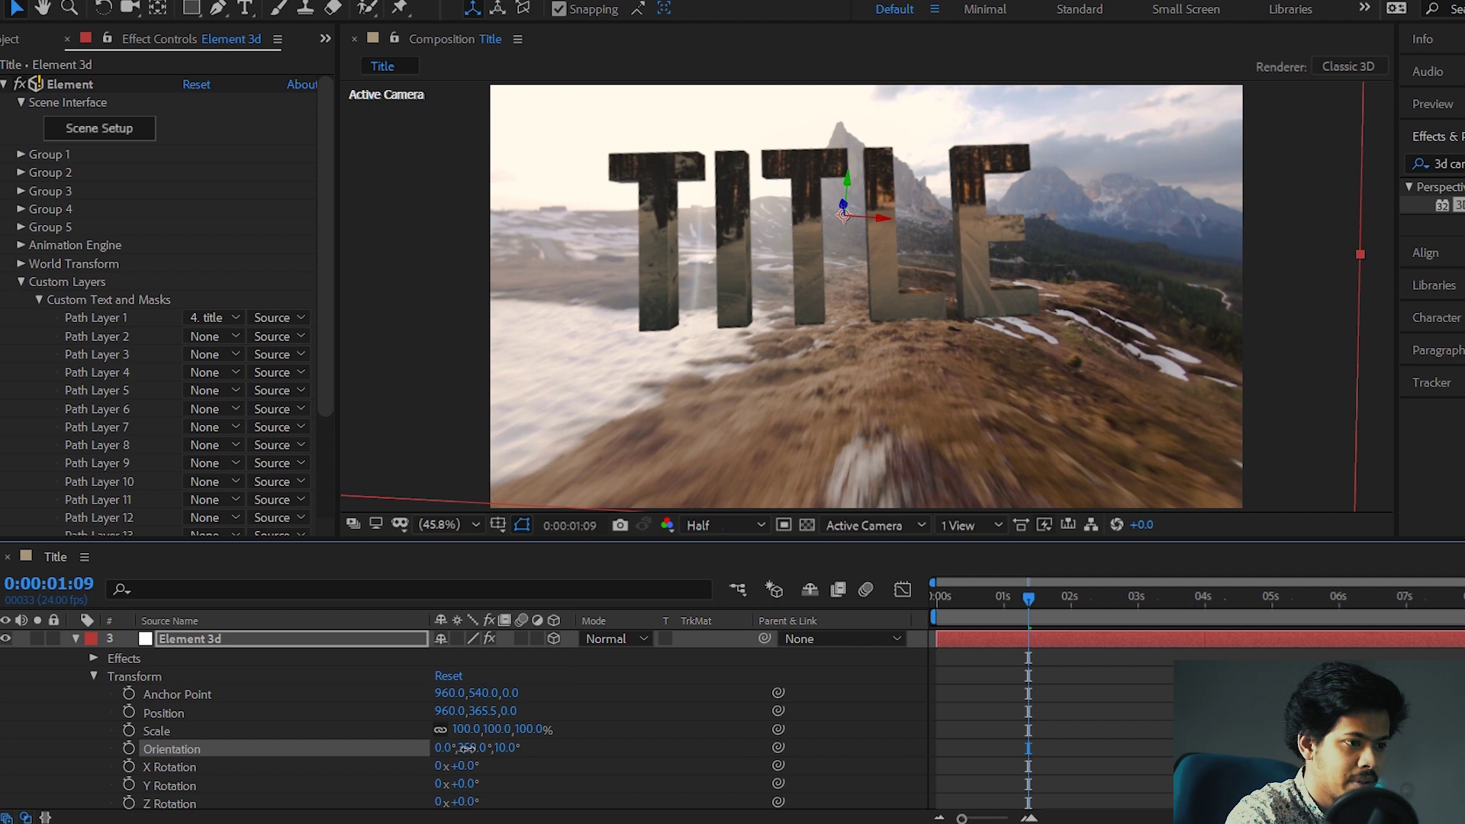
{"action": "left_click", "coordinate": [467, 747]}
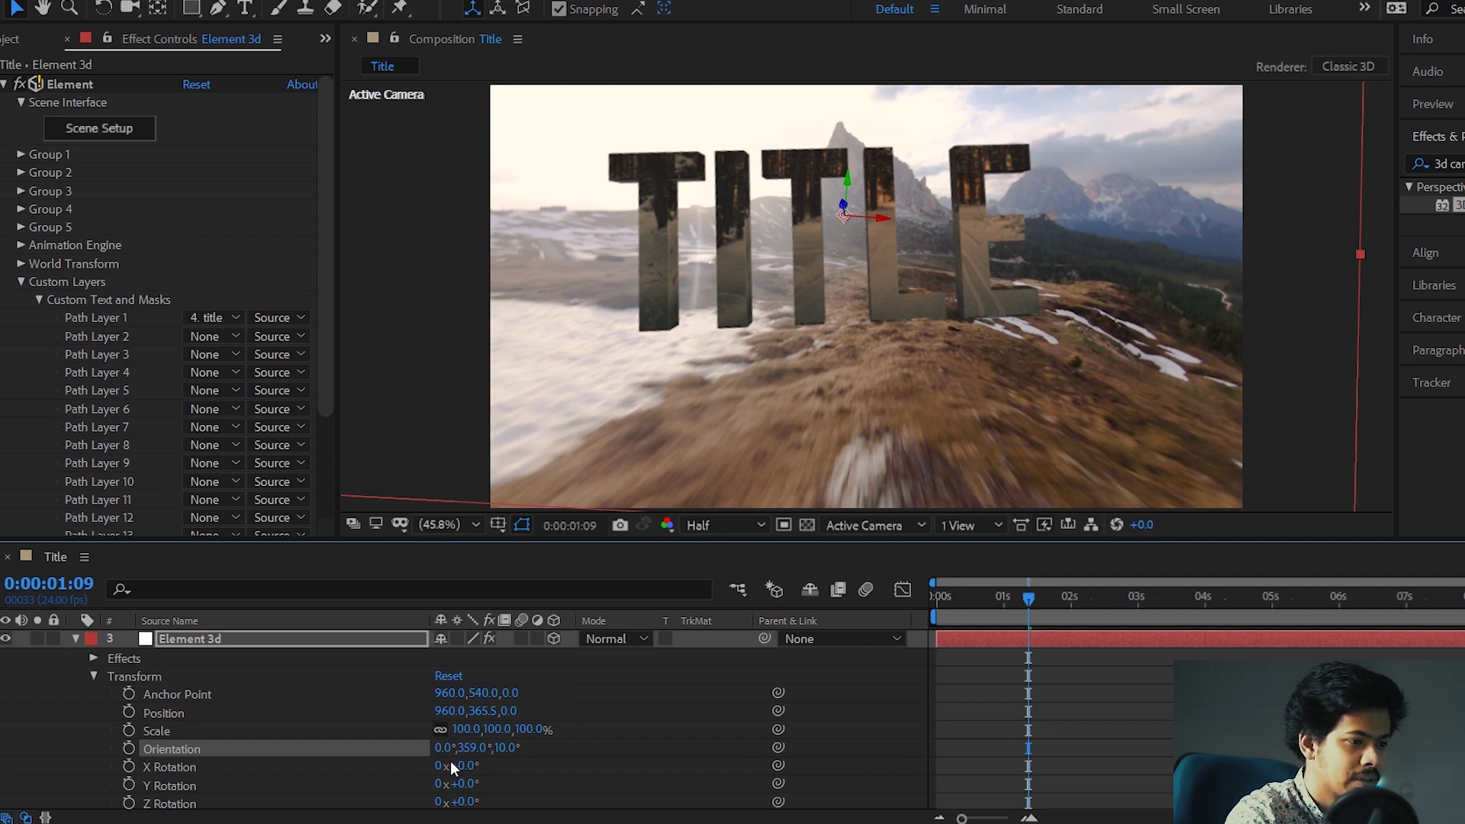
Set the Element 3d layer's orientation to 2°, 359°, 11° and collapse its properties.
{"action": "left_click_drag", "start_coordinate": [441, 748], "coordinate": [441, 749]}
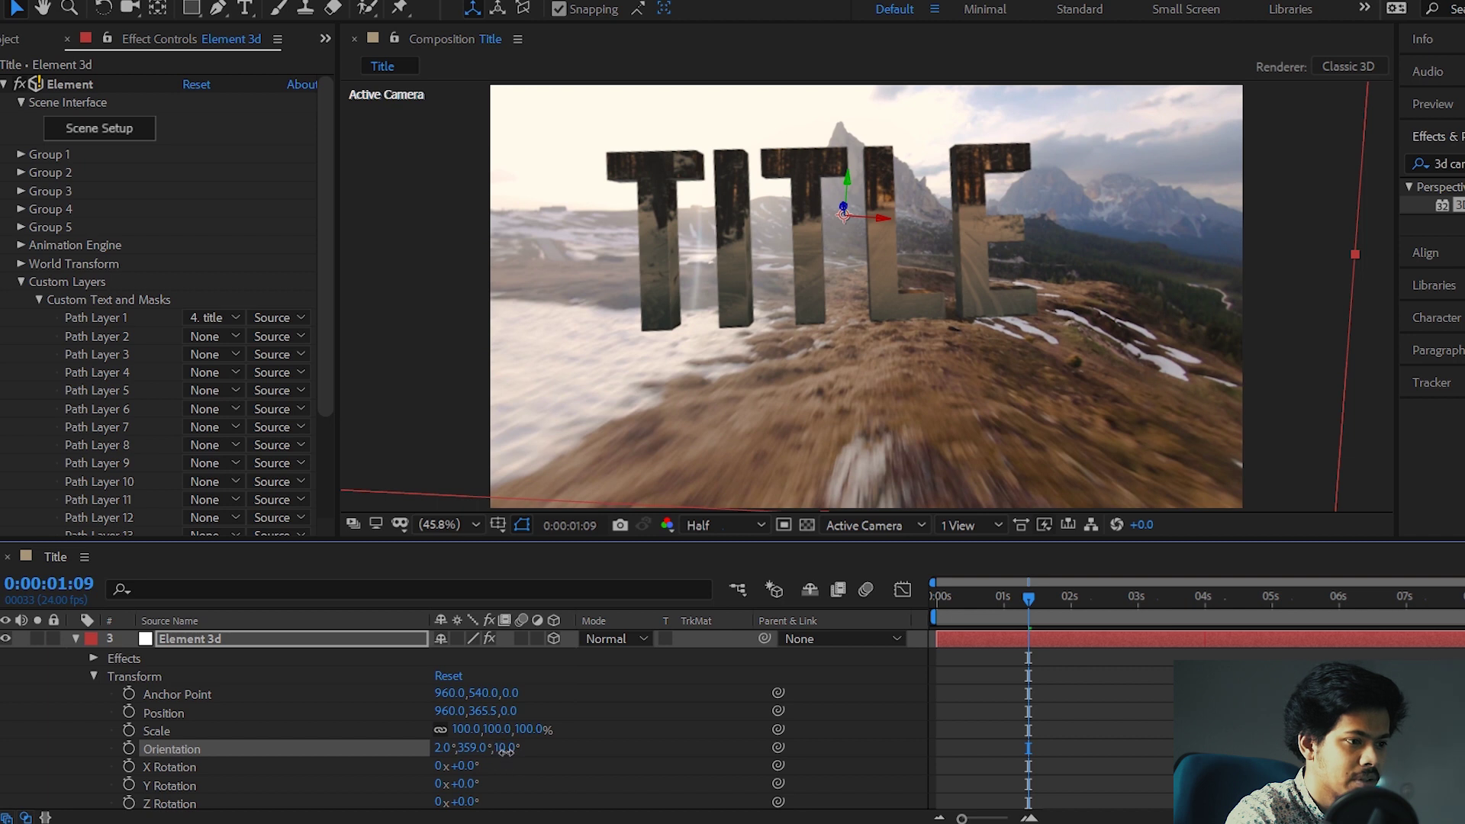
{"action": "left_click_drag", "start_coordinate": [507, 752], "coordinate": [507, 753]}
{"action": "scroll", "coordinate": [105, 755], "scroll_direction": "up", "scroll_amount": 2}
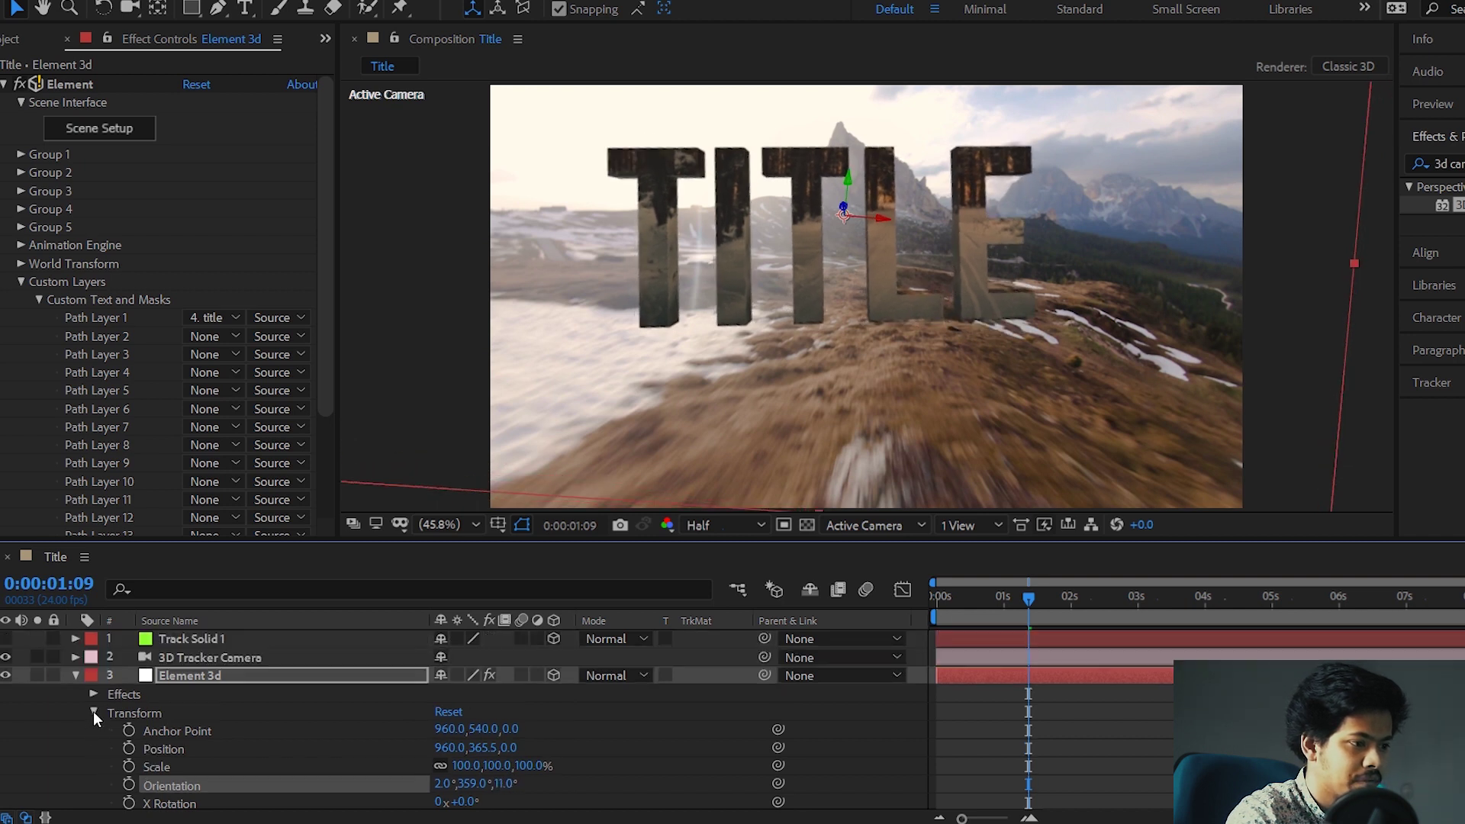
{"action": "left_click", "coordinate": [93, 712]}
{"action": "left_click", "coordinate": [75, 677]}
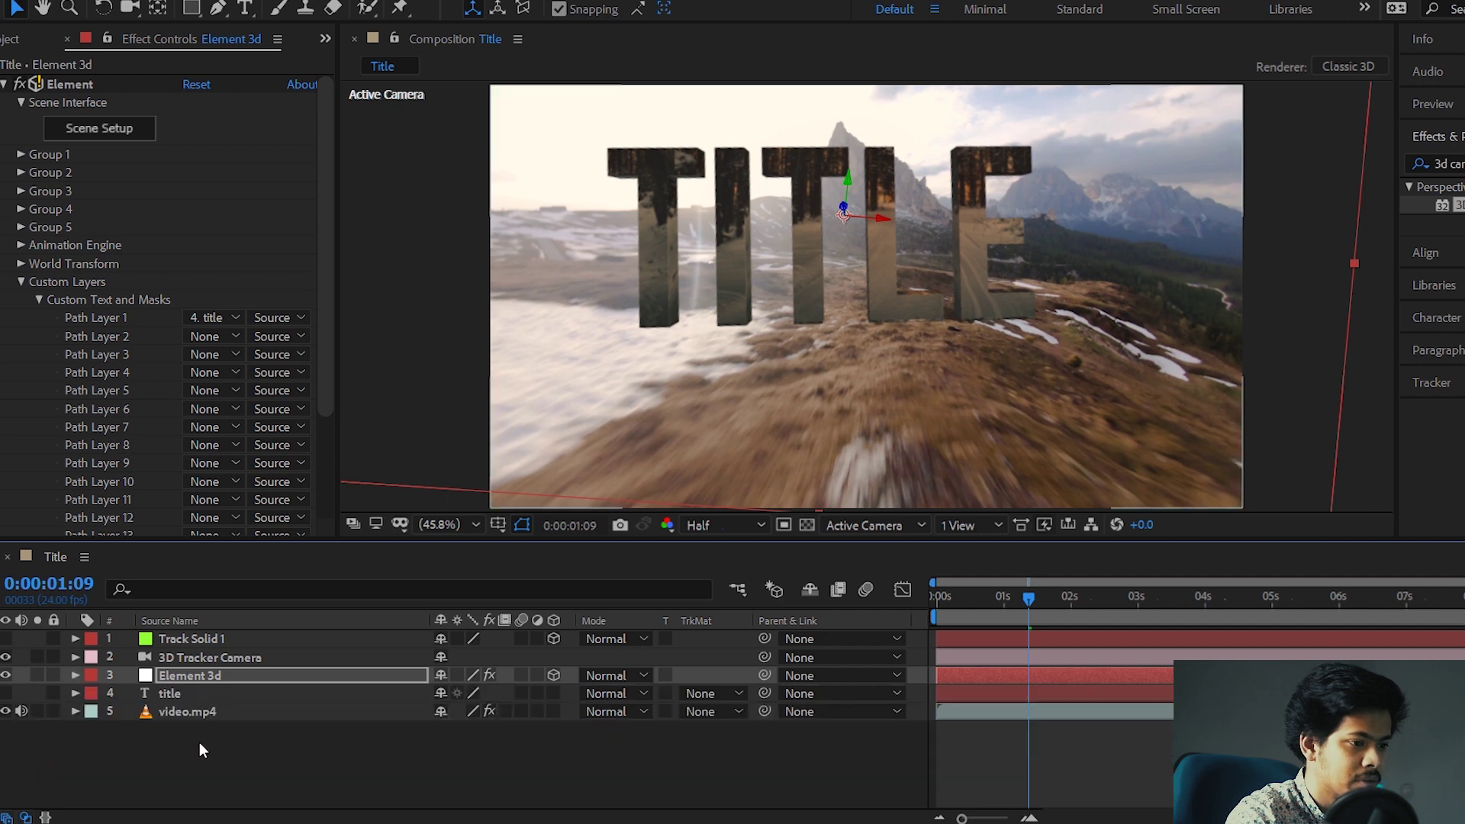
{"action": "left_click", "coordinate": [200, 743]}
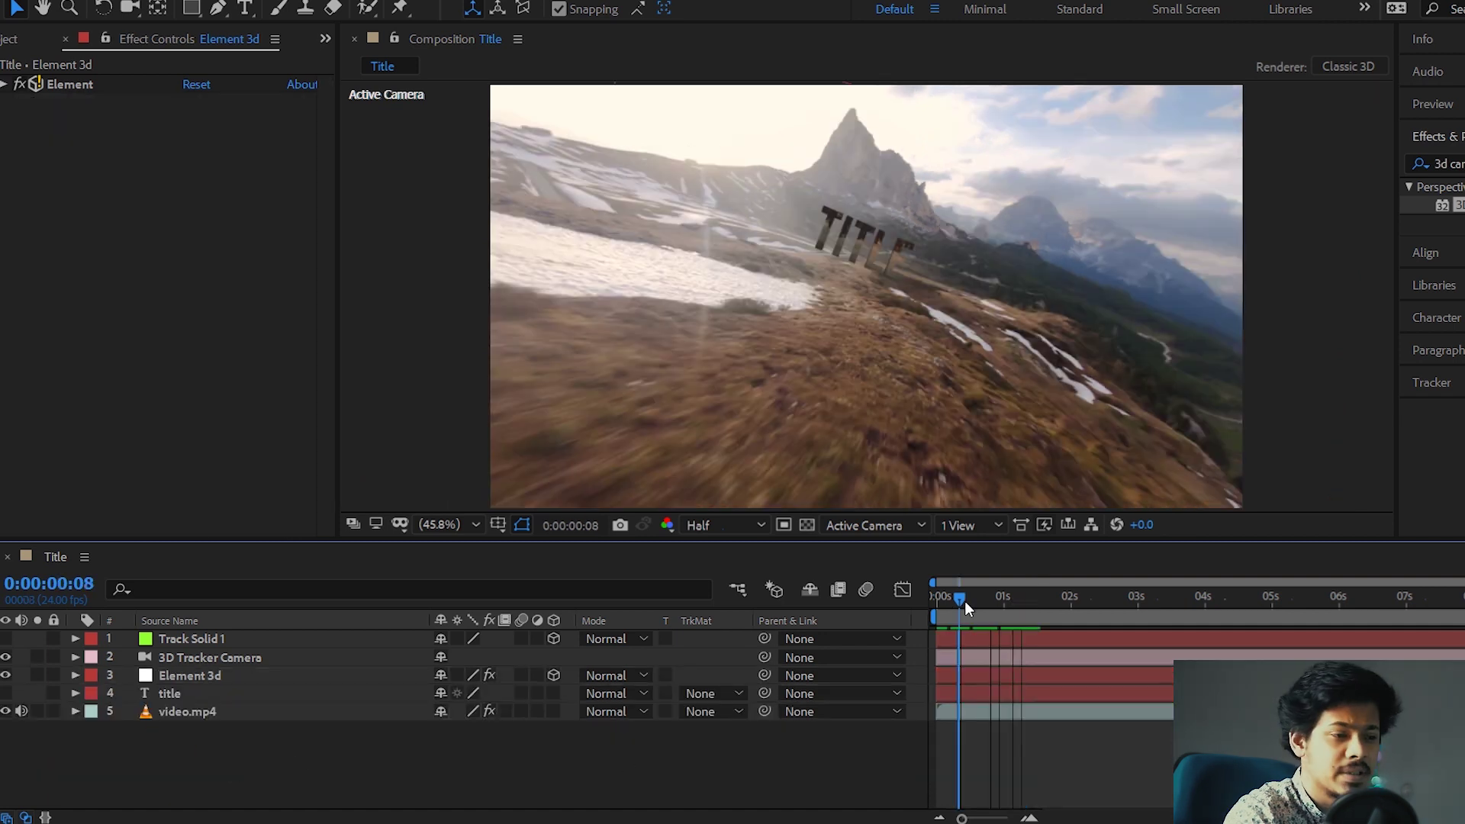
Scrub through the first two seconds of footage to check how the title sits on the hillside as the camera approaches.
{"action": "left_click_drag", "start_coordinate": [964, 601], "coordinate": [998, 596]}
{"action": "left_click_drag", "start_coordinate": [1010, 594], "coordinate": [1040, 596]}
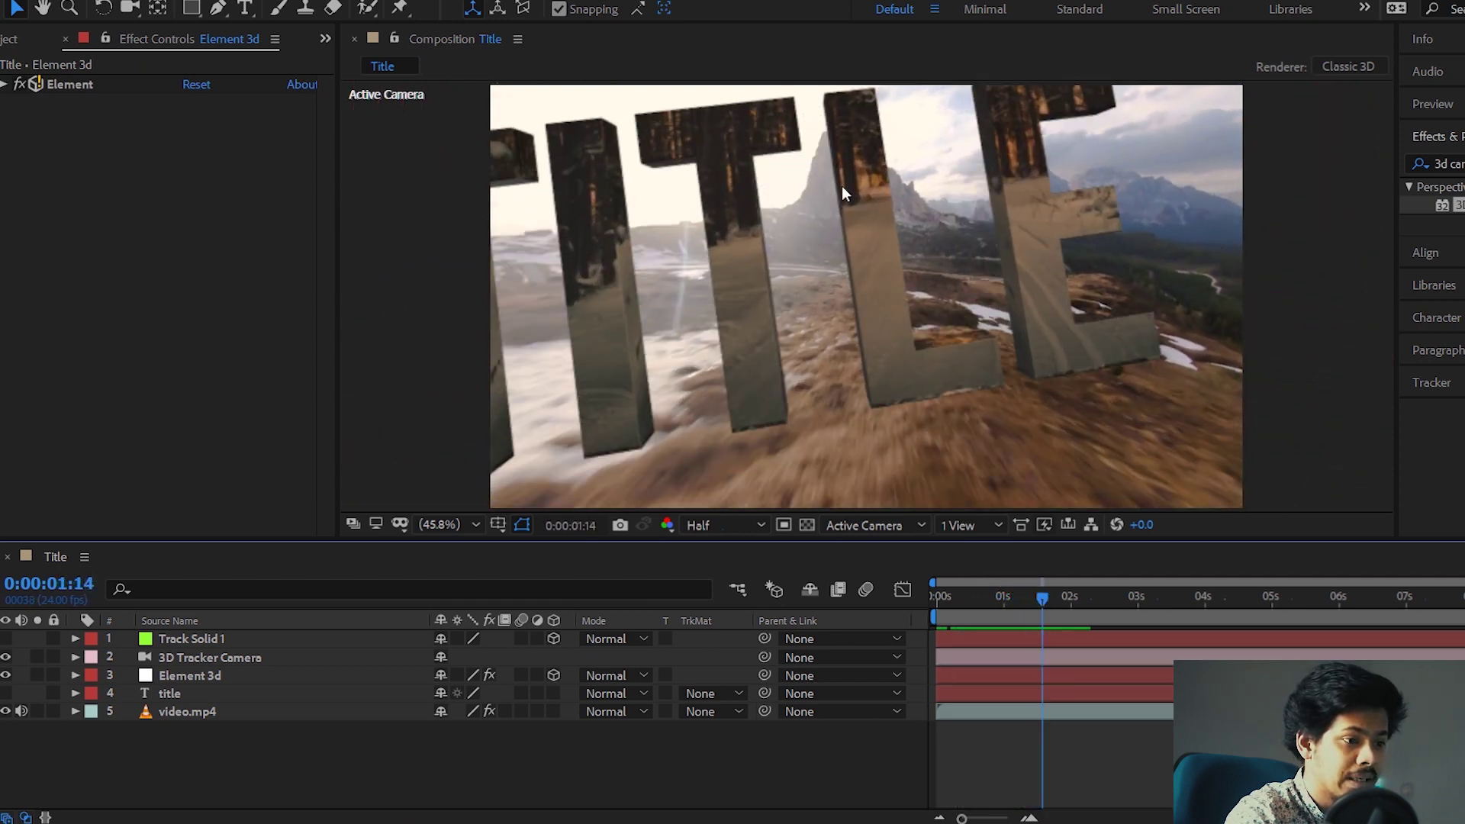
{"action": "left_click", "coordinate": [1035, 606]}
{"action": "left_click_drag", "start_coordinate": [1037, 606], "coordinate": [1058, 607]}
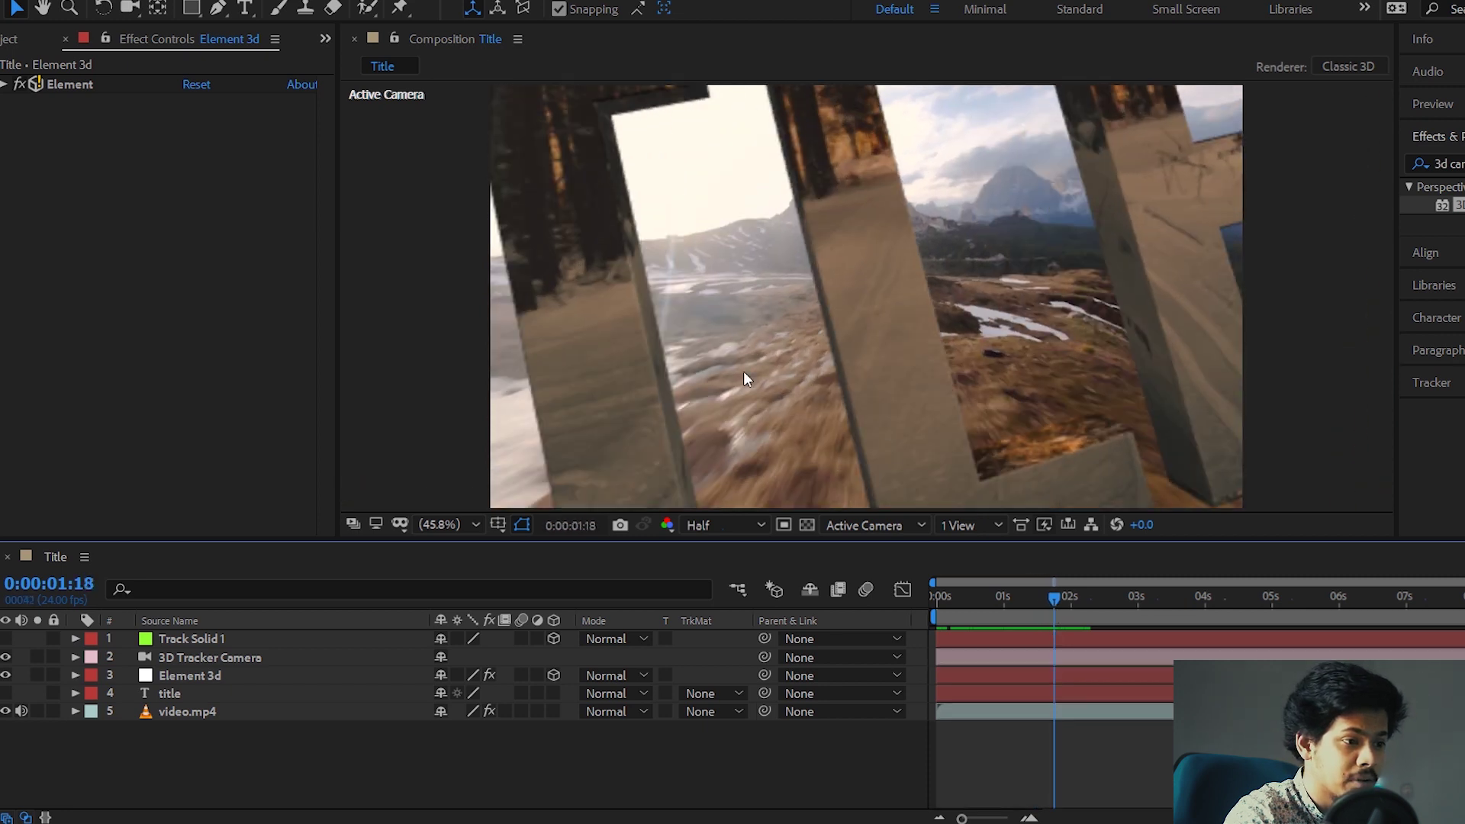
{"action": "left_click_drag", "start_coordinate": [1049, 598], "coordinate": [1068, 598]}
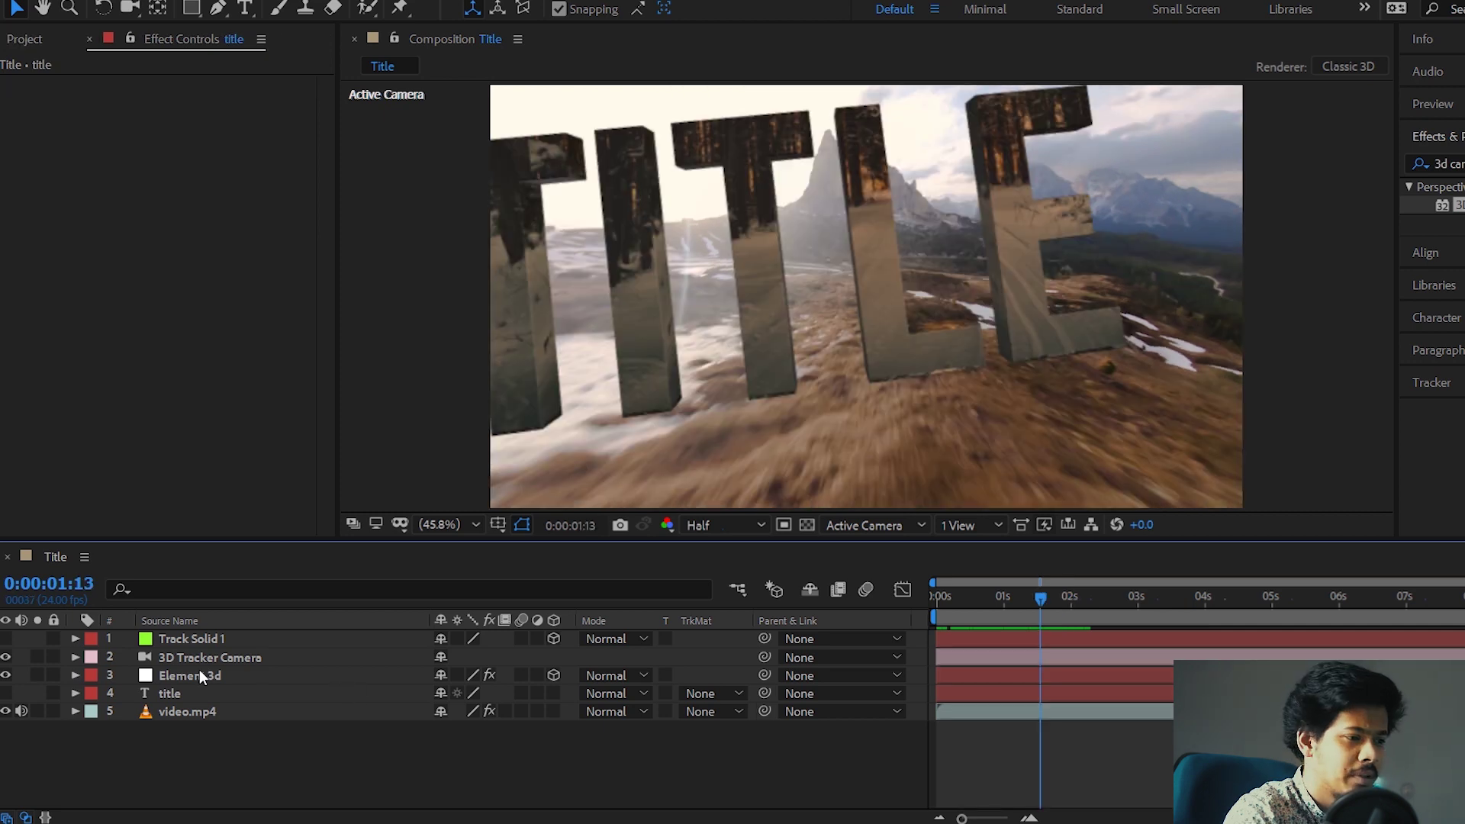
Shift the title in Element's Group 1 Particle Replicator to Position XY 1011, 539 and Position Z 20, checking it against the footage.
{"action": "left_click", "coordinate": [197, 676]}
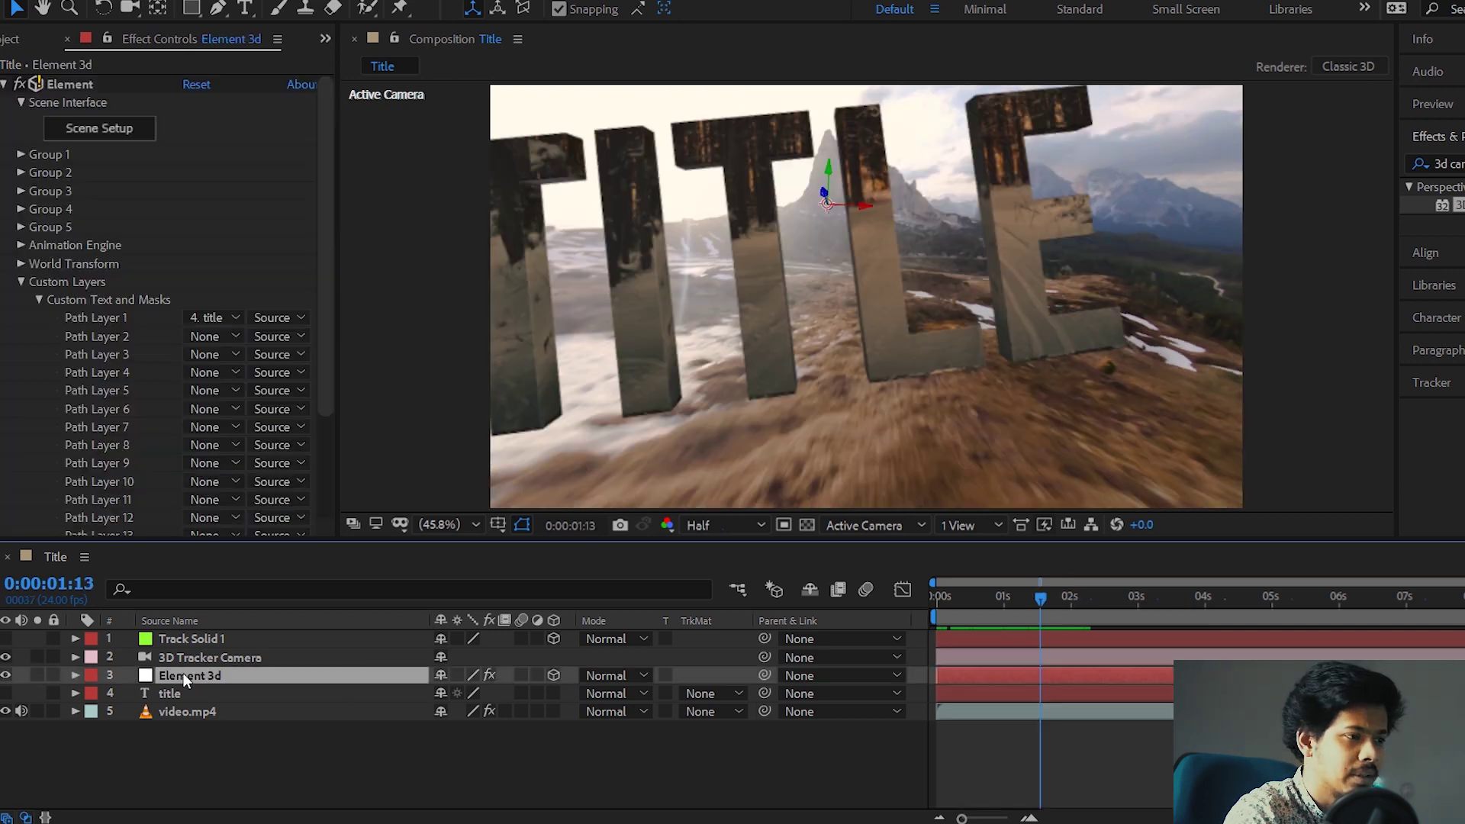
{"action": "left_click_drag", "start_coordinate": [325, 144], "coordinate": [293, 55]}
{"action": "left_click", "coordinate": [21, 154]}
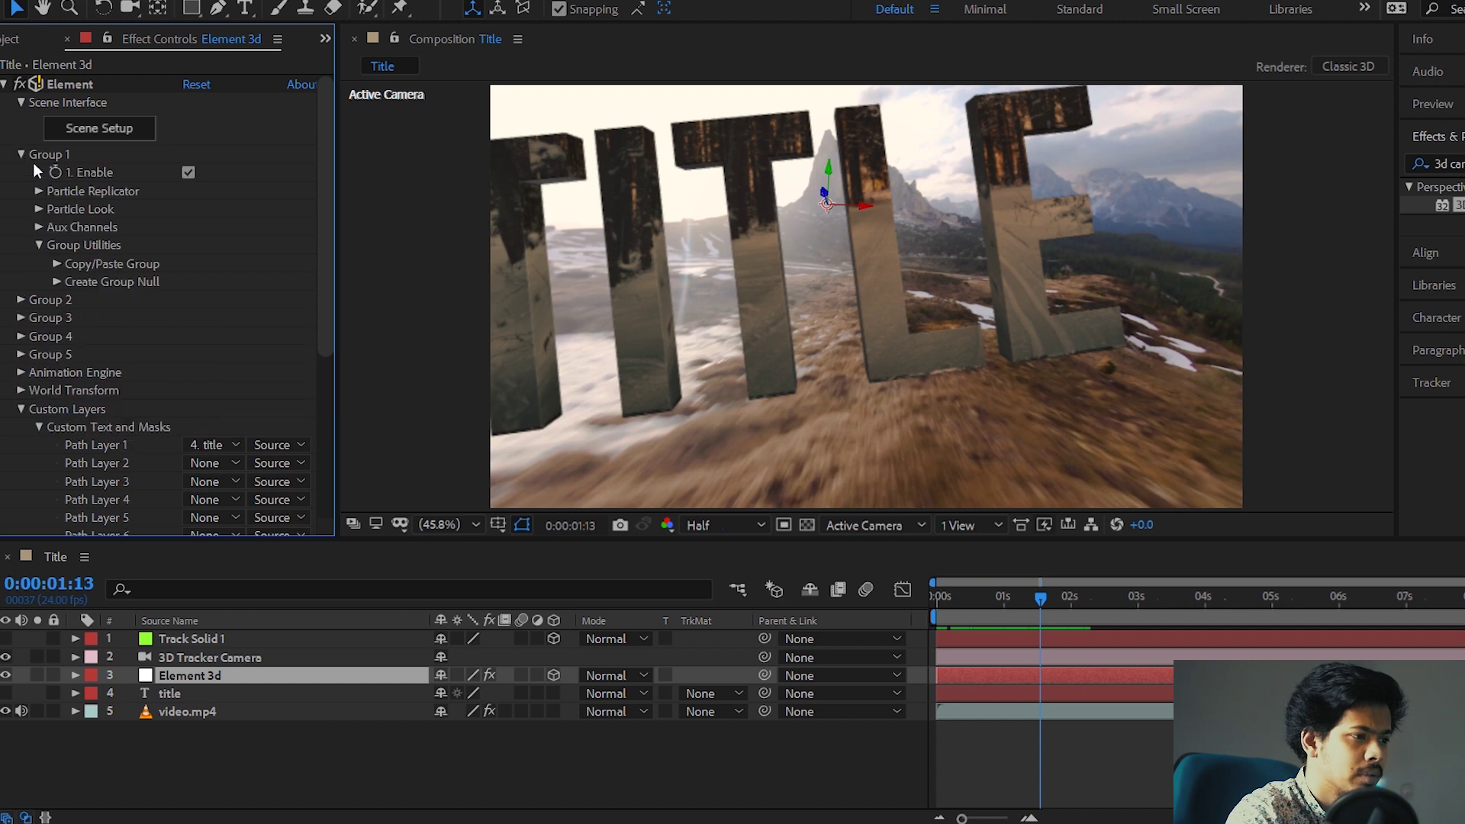
{"action": "left_click", "coordinate": [37, 192]}
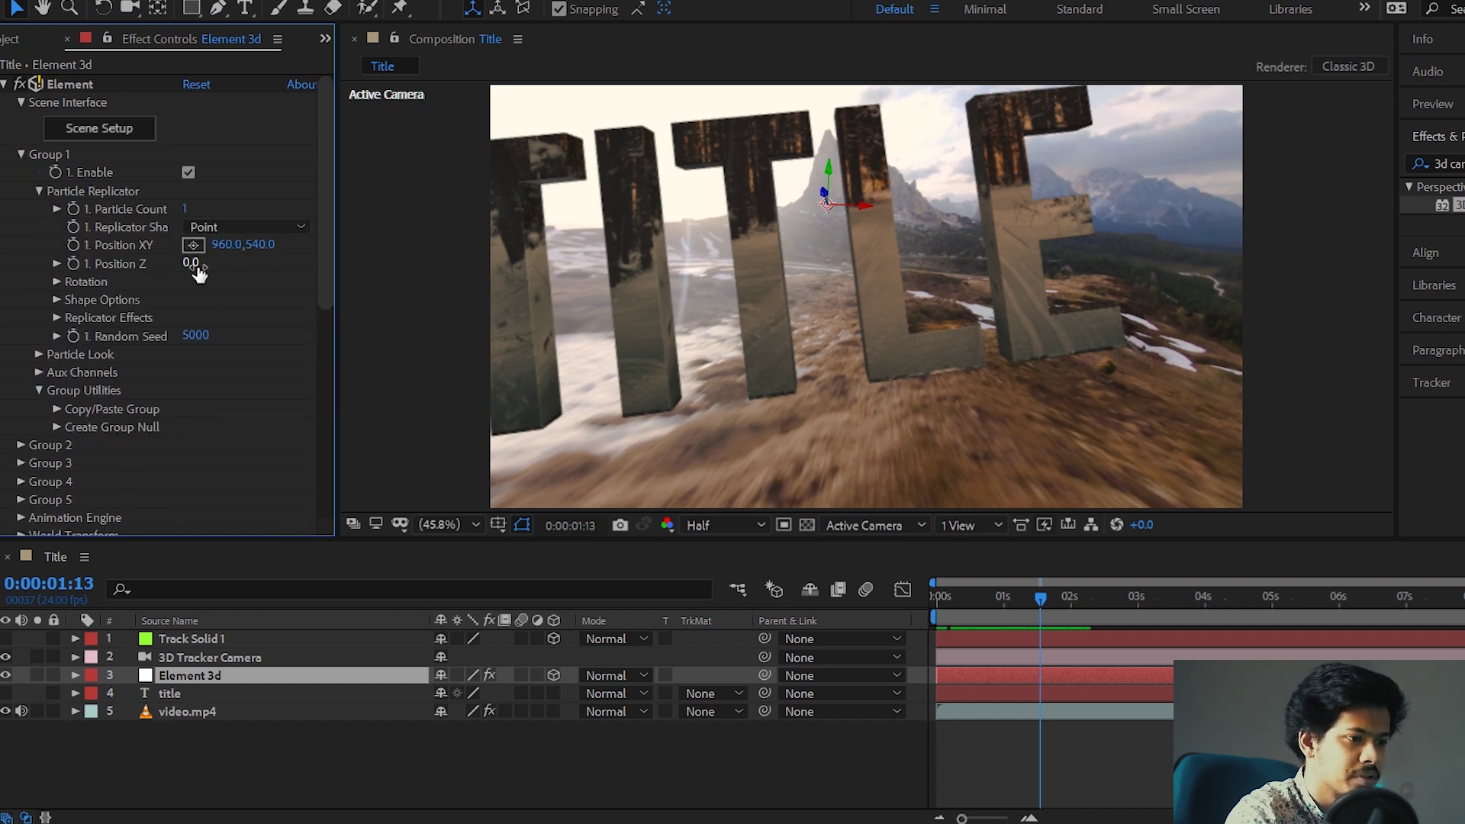
{"action": "left_click_drag", "start_coordinate": [1041, 597], "coordinate": [1052, 596]}
{"action": "mouse_move", "coordinate": [223, 245]}
{"action": "left_mouse_down"}
{"action": "mouse_move", "coordinate": [265, 257]}
{"action": "mouse_move", "coordinate": [249, 252]}
{"action": "left_mouse_up"}
{"action": "left_click_drag", "start_coordinate": [263, 244], "coordinate": [262, 245]}
{"action": "left_click_drag", "start_coordinate": [1051, 597], "coordinate": [1062, 597]}
{"action": "left_click_drag", "start_coordinate": [200, 264], "coordinate": [199, 268]}
{"action": "mouse_move", "coordinate": [1061, 598]}
{"action": "left_mouse_down"}
{"action": "mouse_move", "coordinate": [1047, 599]}
{"action": "mouse_move", "coordinate": [1059, 598]}
{"action": "left_mouse_up"}
{"action": "left_click_drag", "start_coordinate": [229, 253], "coordinate": [237, 254]}
{"action": "left_click_drag", "start_coordinate": [1059, 599], "coordinate": [1065, 600]}
{"action": "left_click_drag", "start_coordinate": [236, 247], "coordinate": [196, 267]}
{"action": "left_click_drag", "start_coordinate": [1062, 600], "coordinate": [1065, 601]}
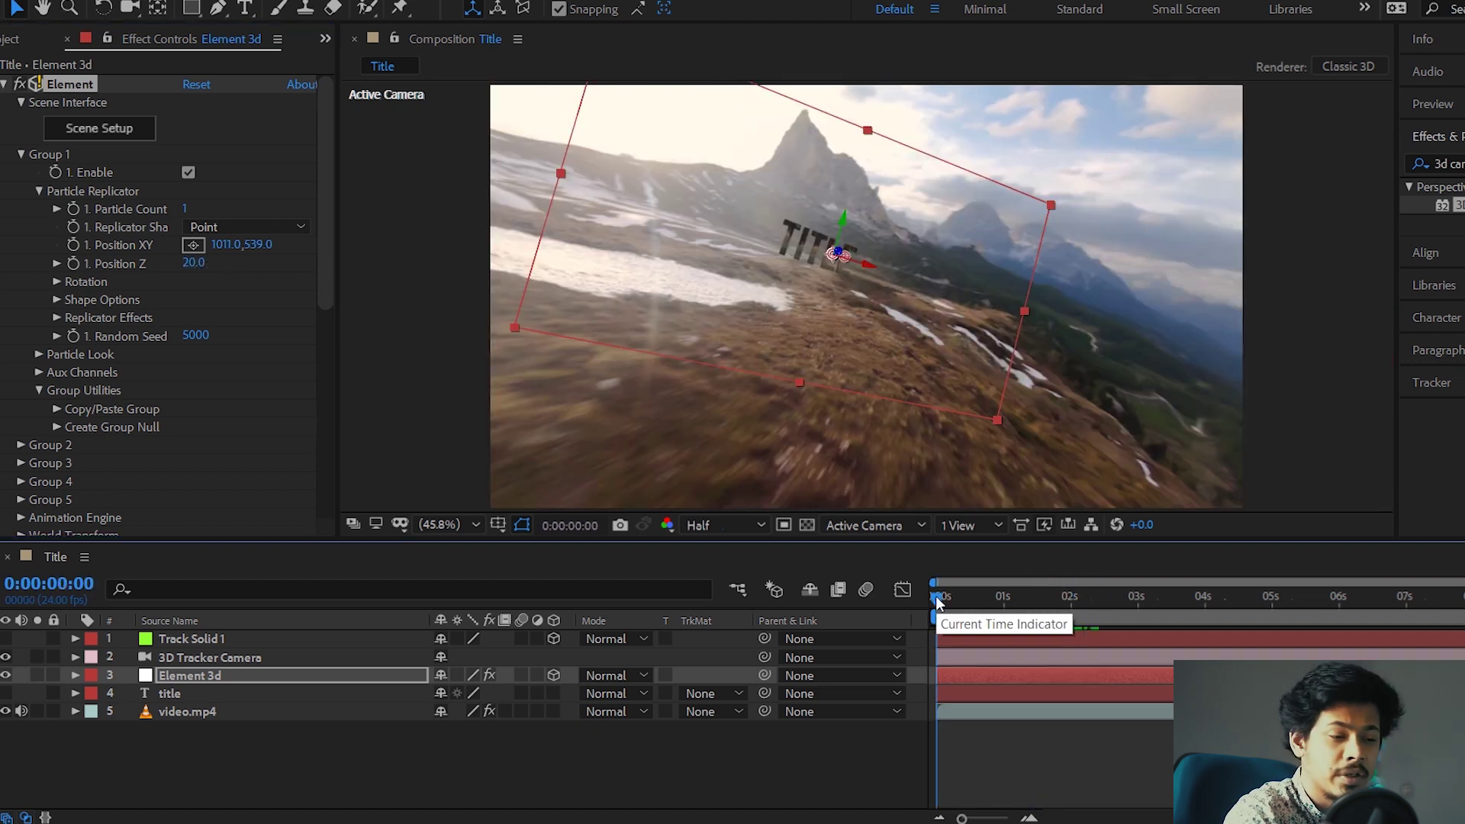
Scrub the title's movement from the start, and enable motion blur for the title and video layers and the composition.
{"action": "left_click_drag", "start_coordinate": [940, 602], "coordinate": [1070, 606]}
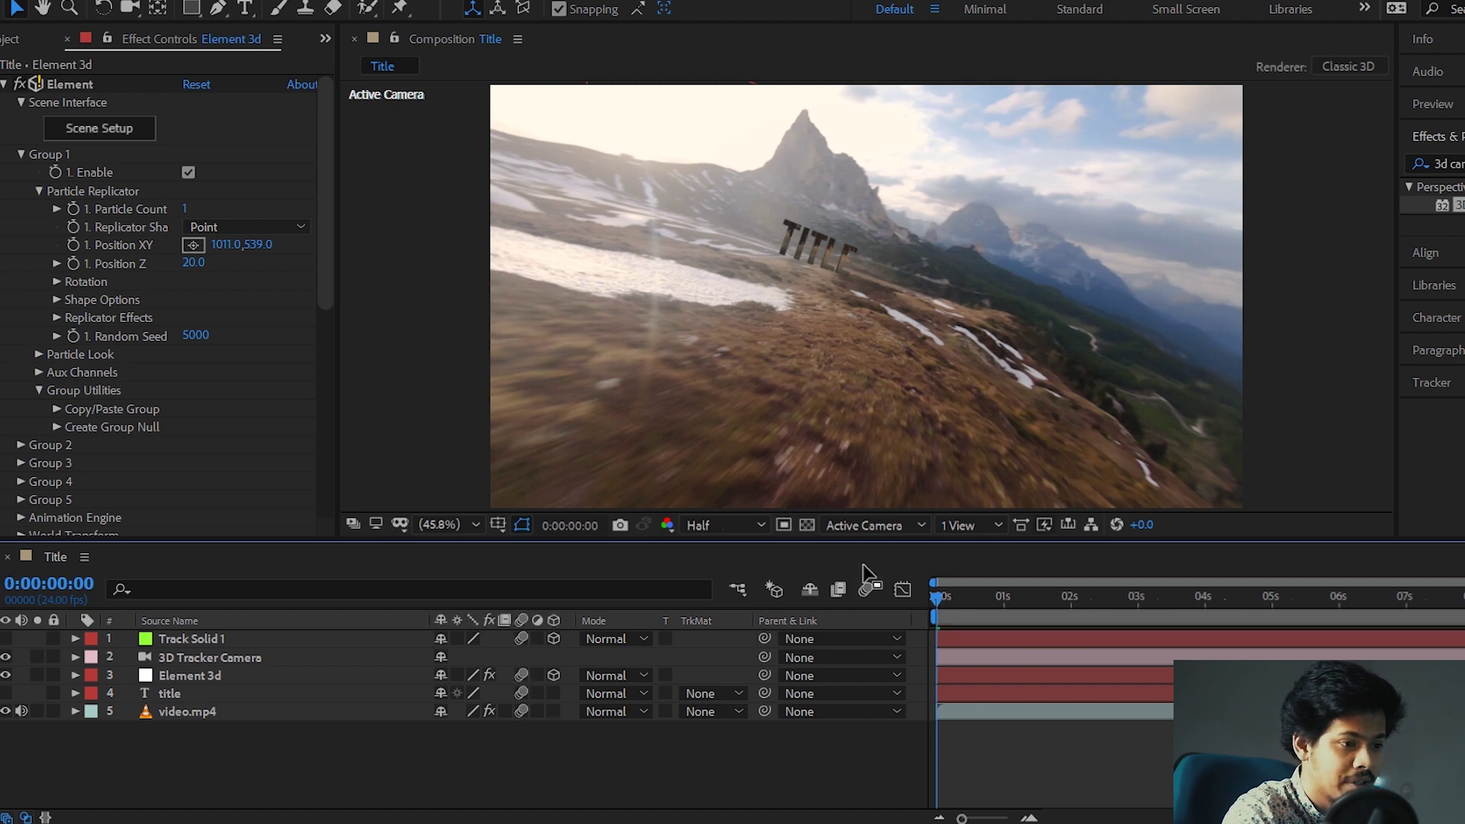
{"action": "left_click", "coordinate": [865, 592]}
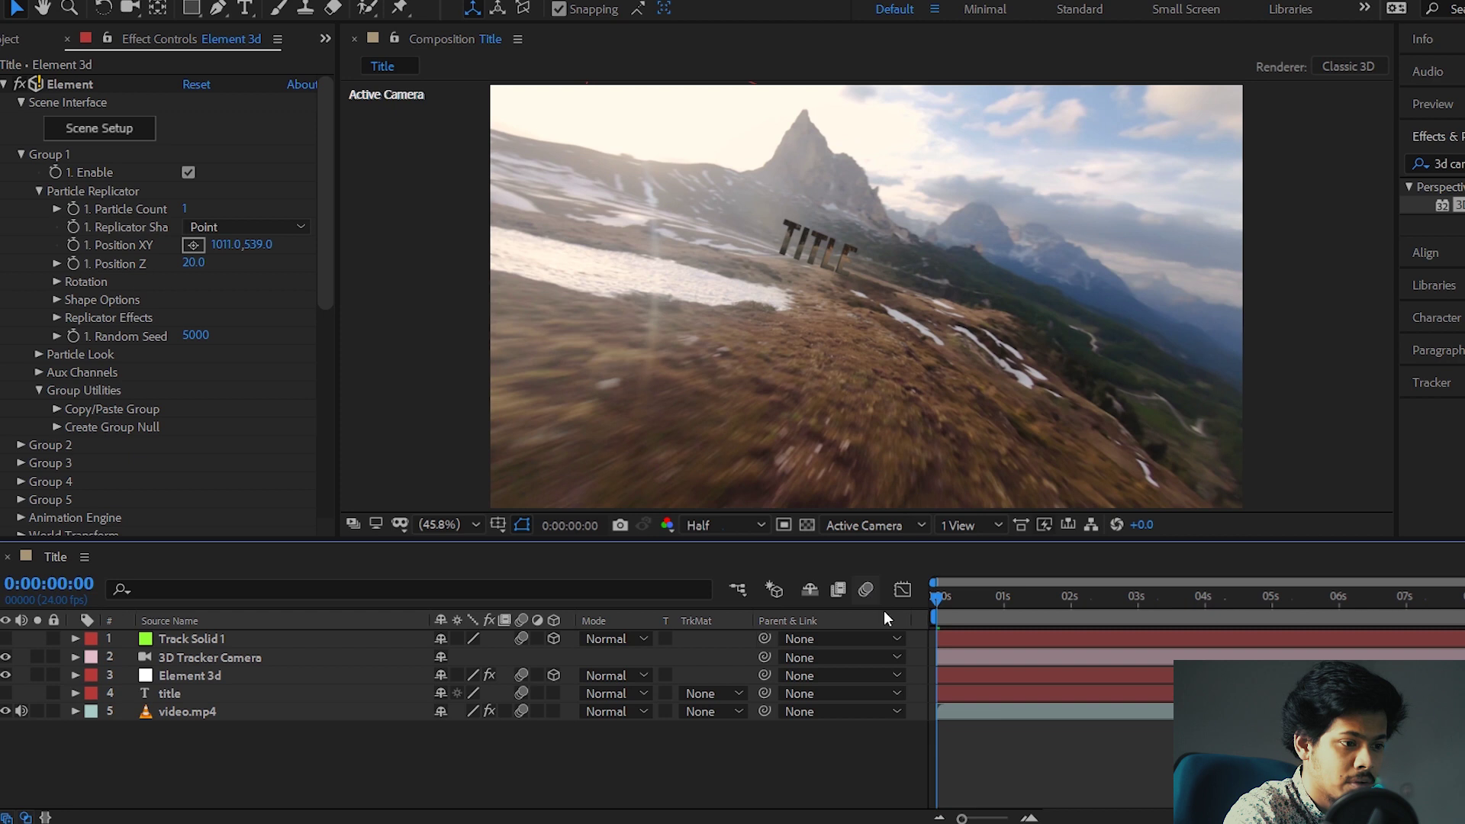
{"action": "left_click_drag", "start_coordinate": [940, 596], "coordinate": [904, 608]}
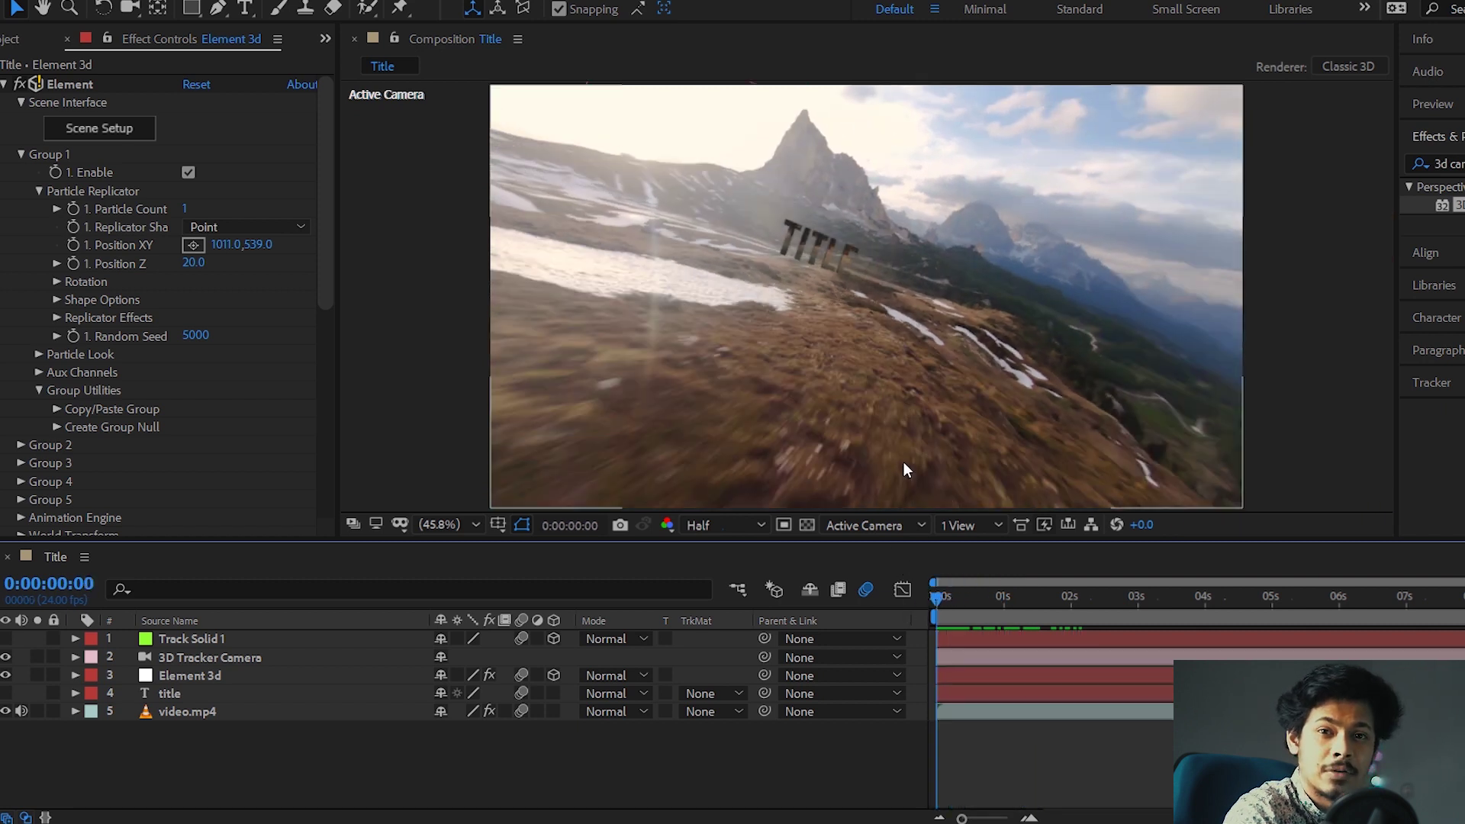